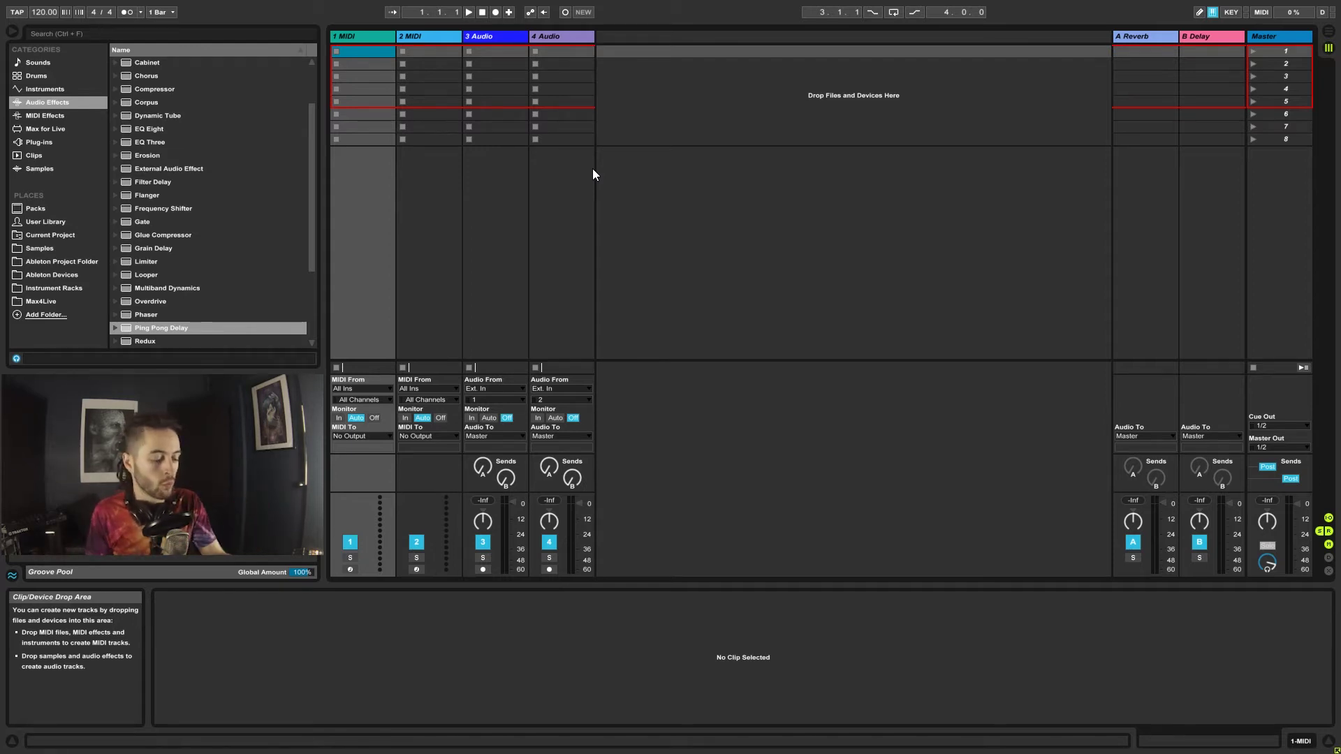
Step: Switch back and forth between the Session and Arrangement views, ending in the Arrangement view
{"action": "key", "text": "Tab"}
{"action": "key", "text": "Tab"}
{"action": "key", "text": "Tab"}
{"action": "key", "text": "Tab"}
{"action": "key", "text": "Tab"}
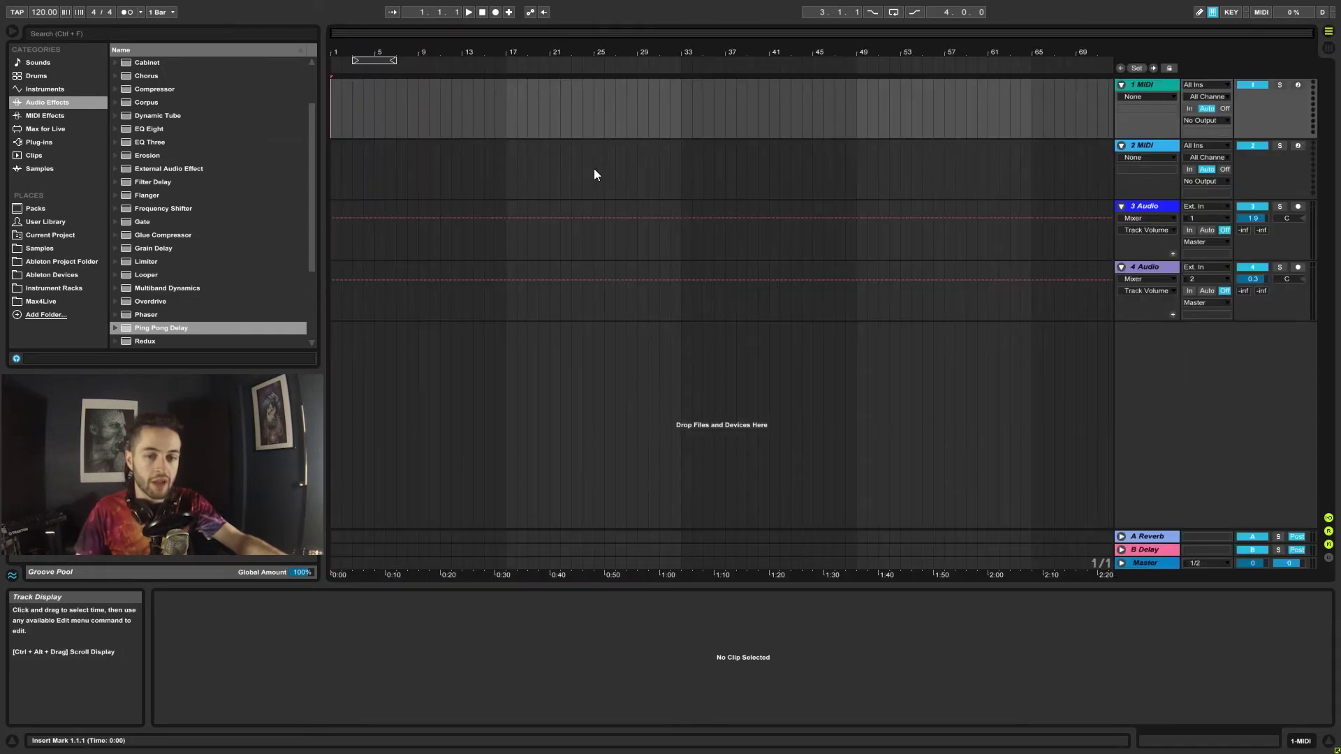
{"action": "key", "text": "Tab"}
{"action": "key", "text": "Tab"}
{"action": "key", "text": "Tab"}
{"action": "key", "text": "Tab"}
{"action": "key", "text": "Tab"}
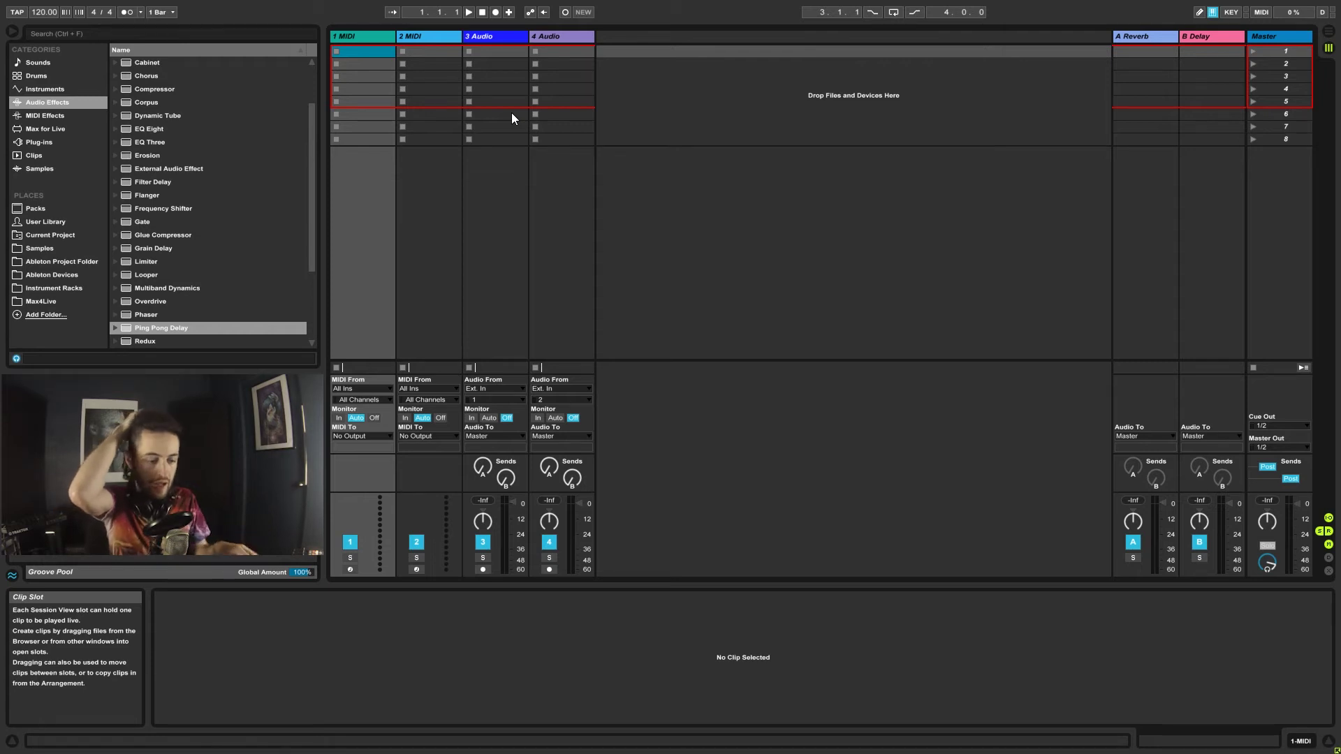
{"action": "key", "text": "Tab"}
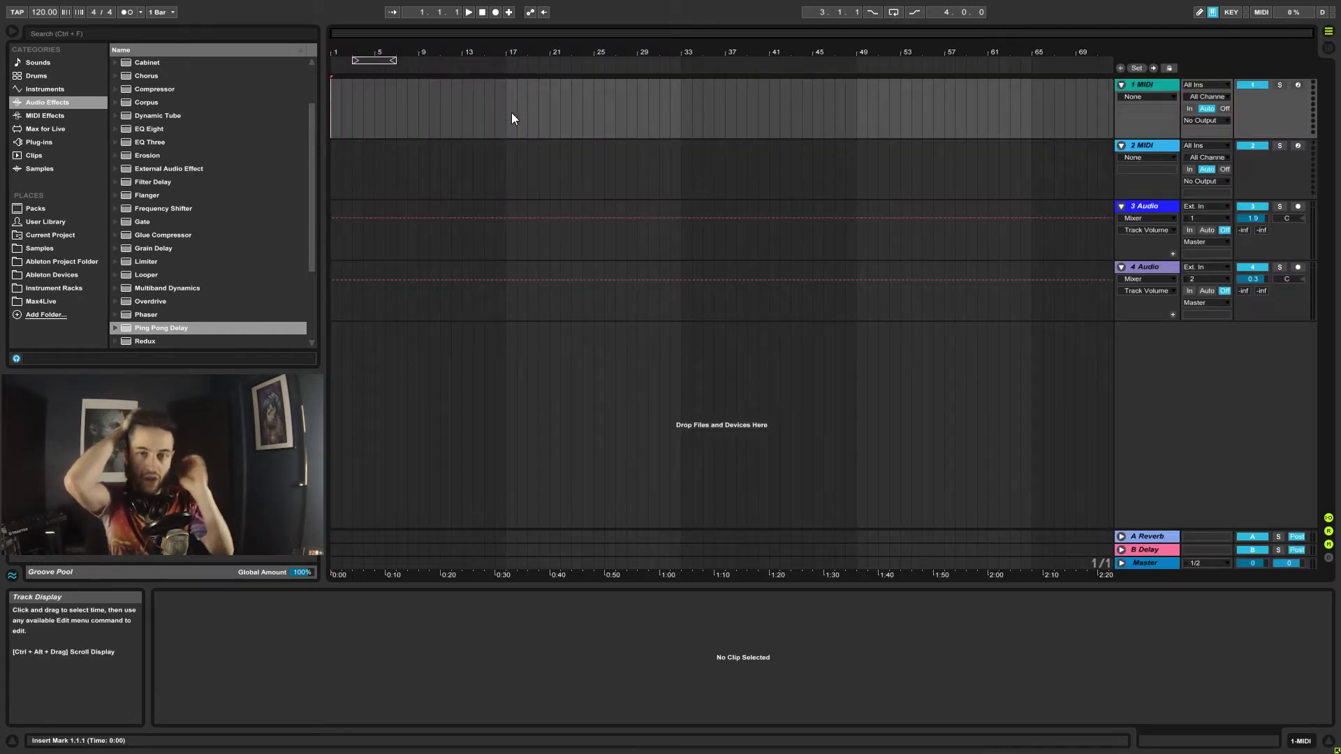
{"action": "left_click", "coordinate": [336, 105]}
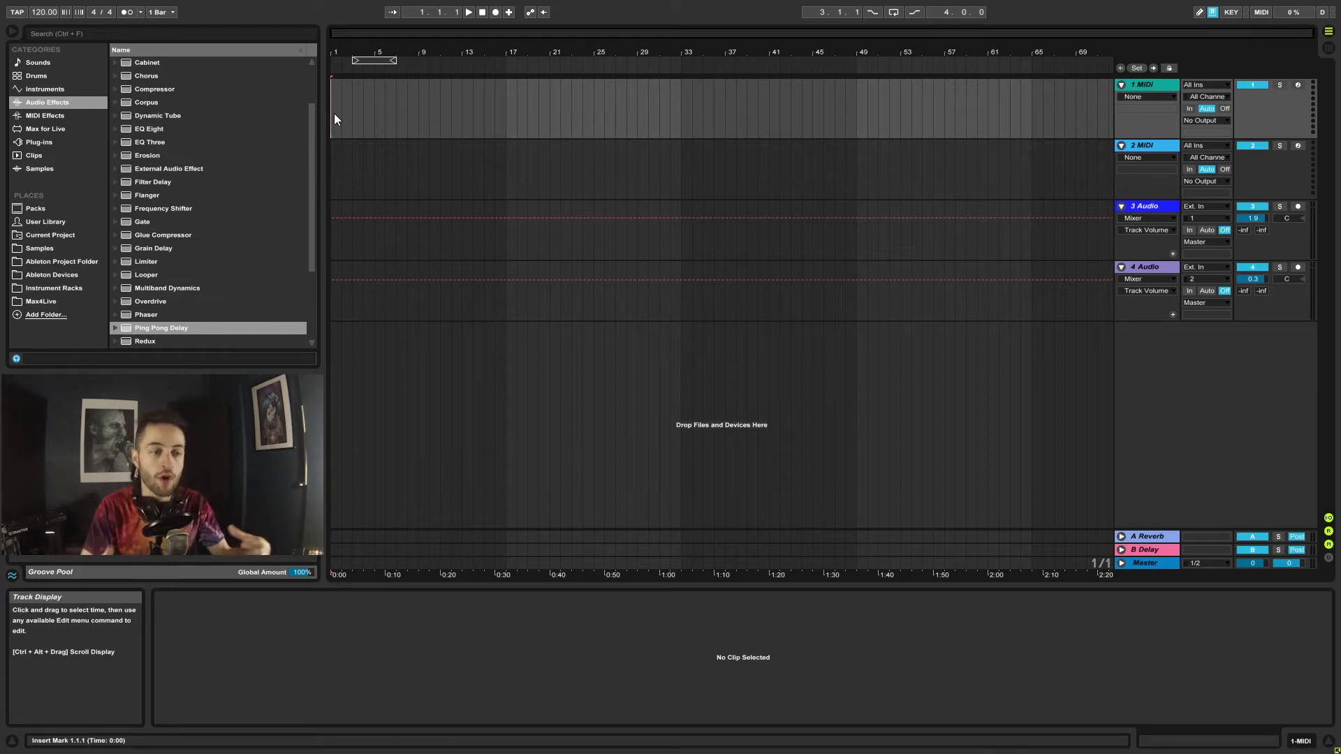
{"action": "key", "text": "Tab"}
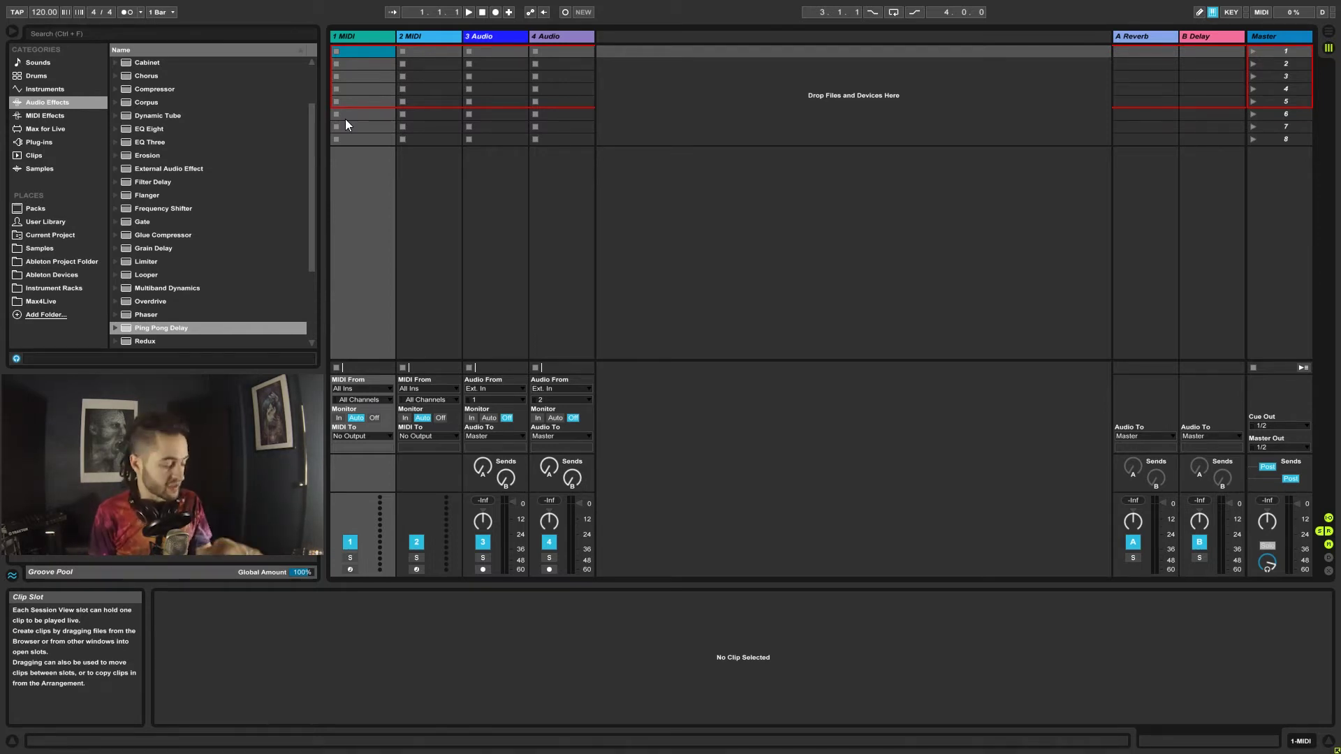
{"action": "key", "text": "Tab"}
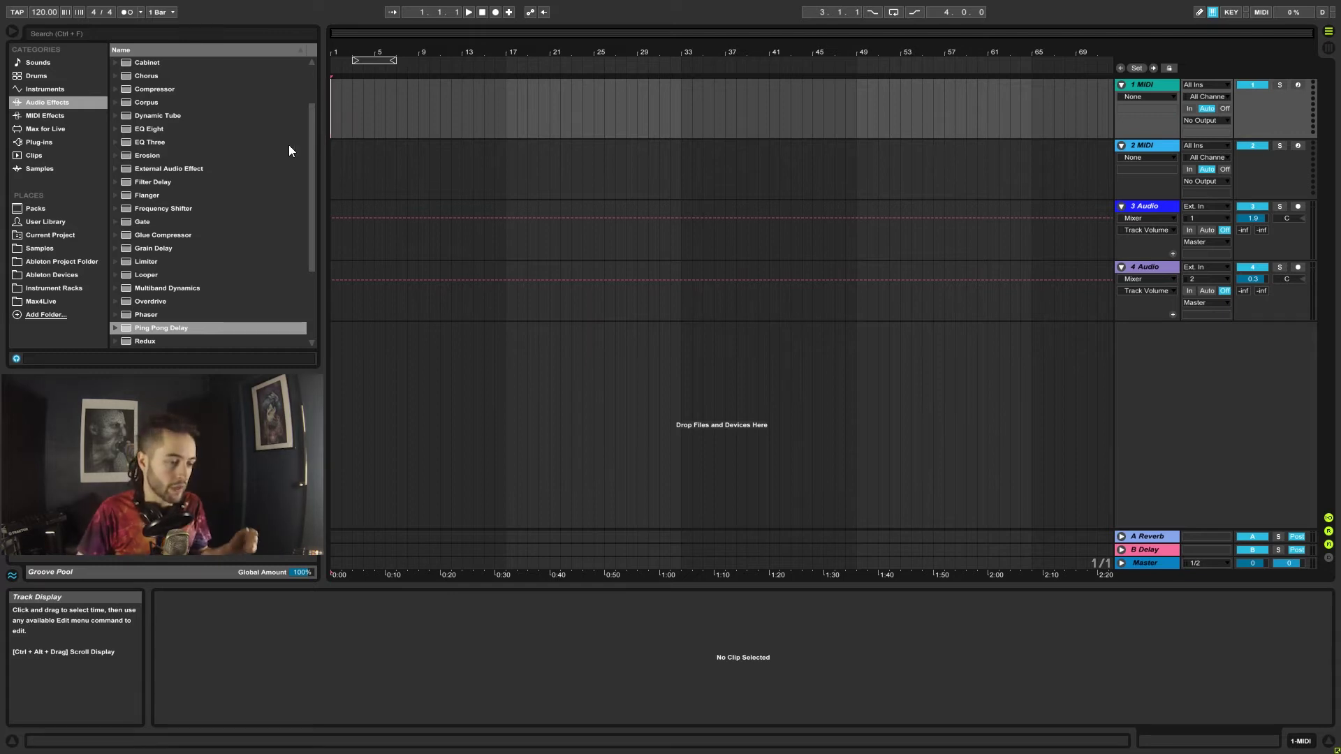
Step: Place DDD_TRUTH_Hook Sounds.wav from the Samples folder at bar 1 of the 4 Audio track and rename the track Hook
{"action": "left_click", "coordinate": [47, 250]}
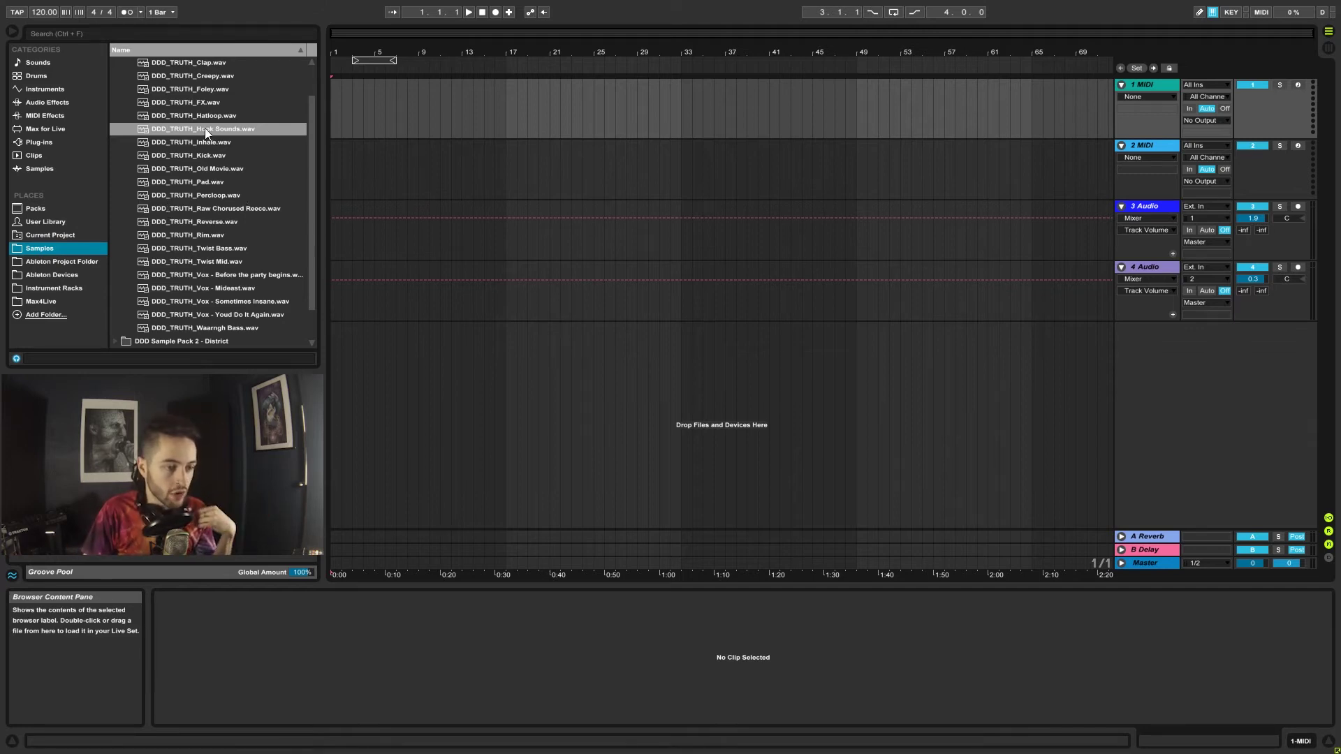
{"action": "left_click_drag", "start_coordinate": [179, 130], "coordinate": [334, 318]}
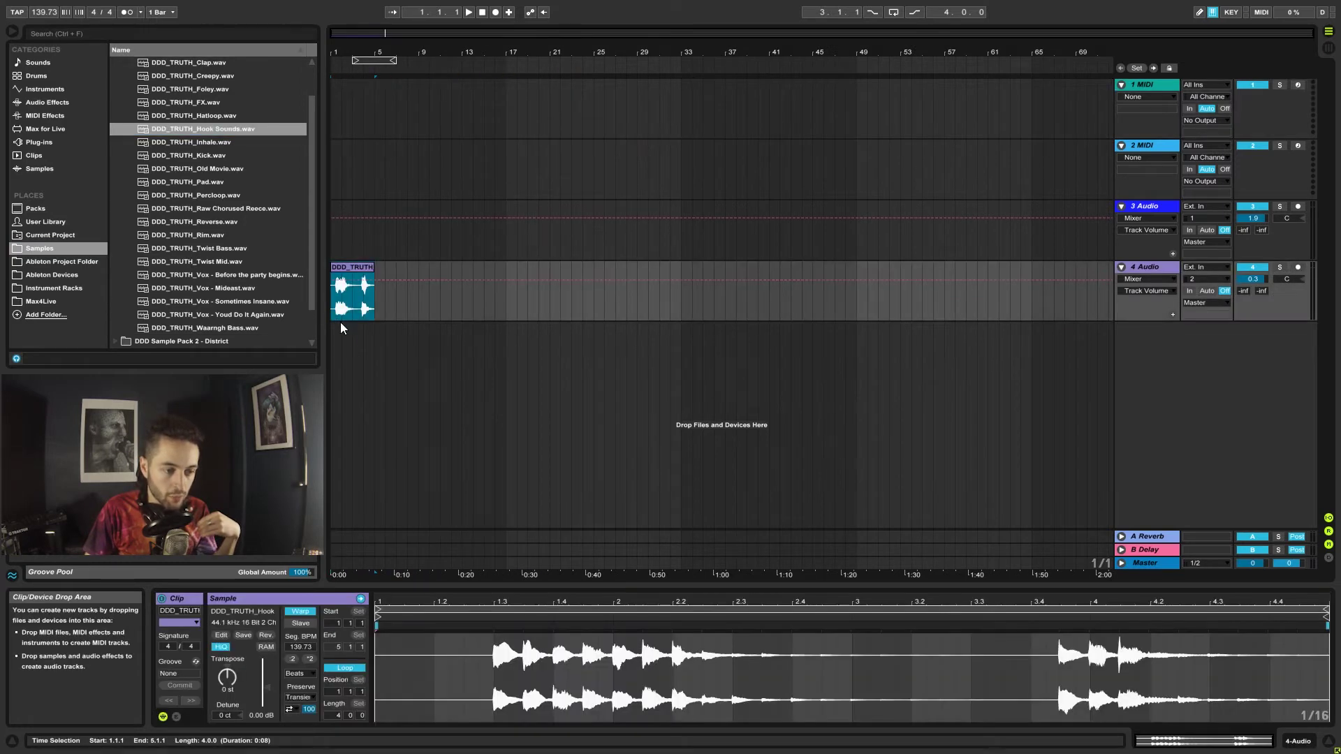
{"action": "left_click", "coordinate": [1143, 265]}
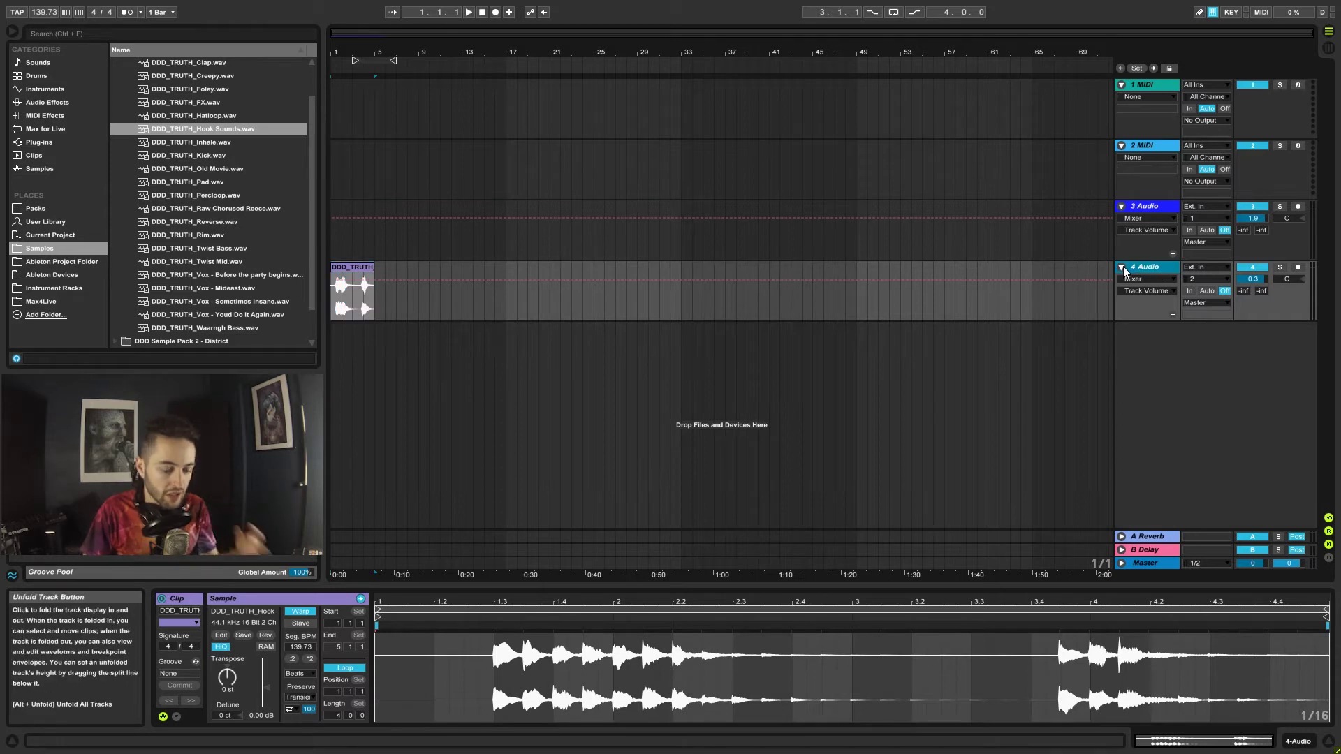
{"action": "type", "text": "Hook"}
{"action": "key", "text": "Return"}
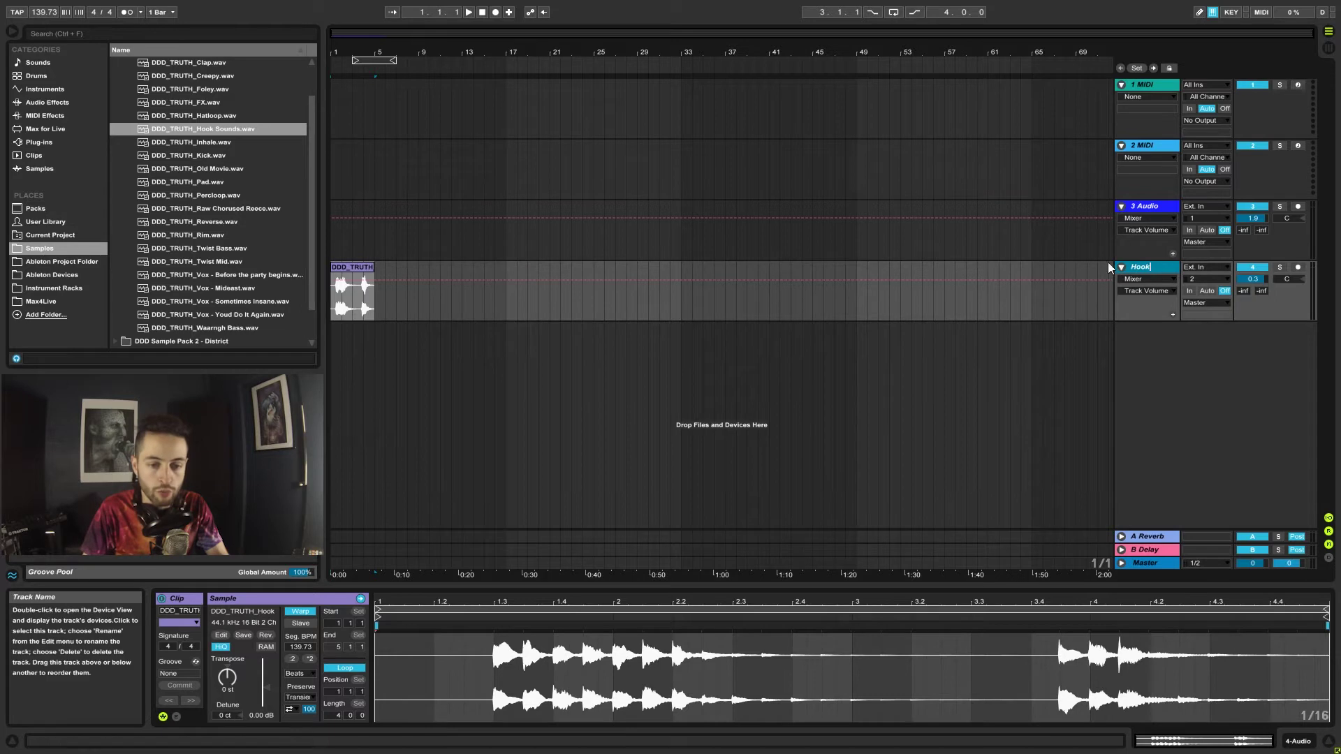
{"action": "left_click", "coordinate": [1043, 299]}
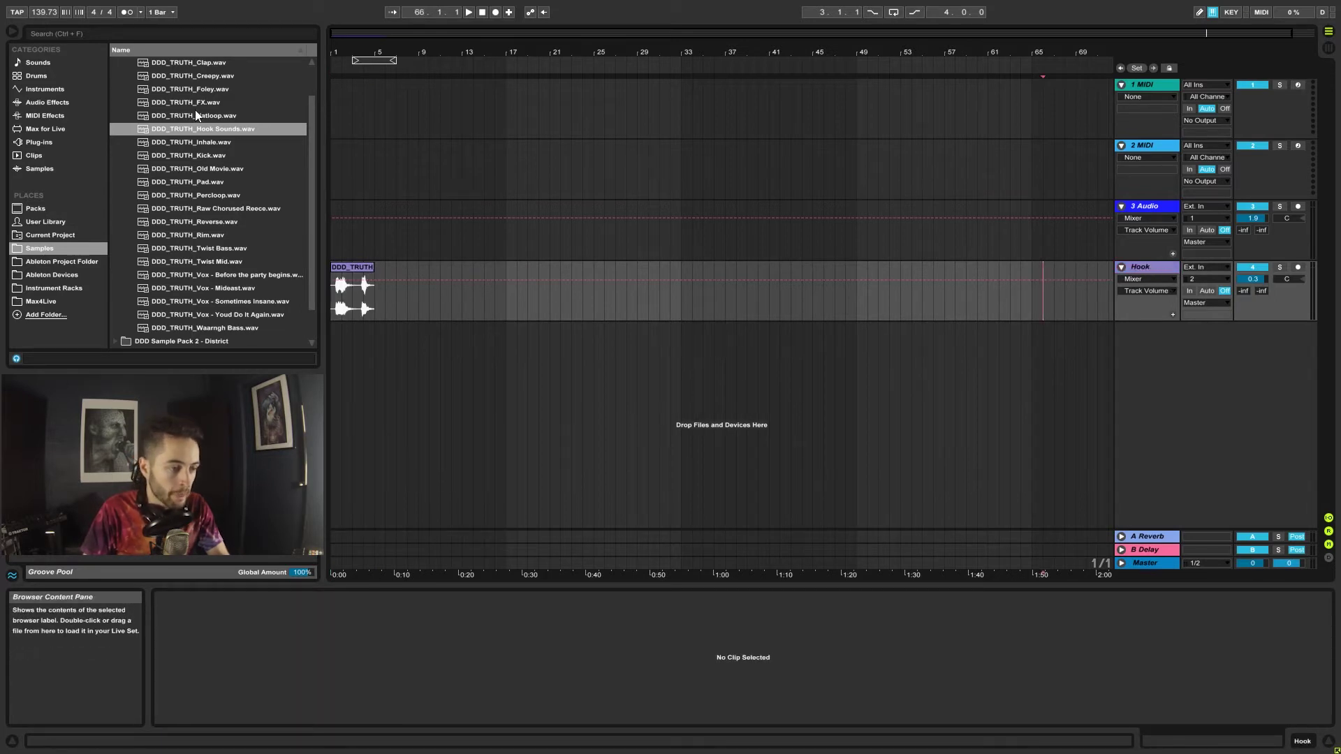
Step: Place DDD_TRUTH_Hatloop.wav at bar 1 of the 3 Audio track and rename the track Hat Loop
{"action": "left_click_drag", "start_coordinate": [170, 116], "coordinate": [333, 245]}
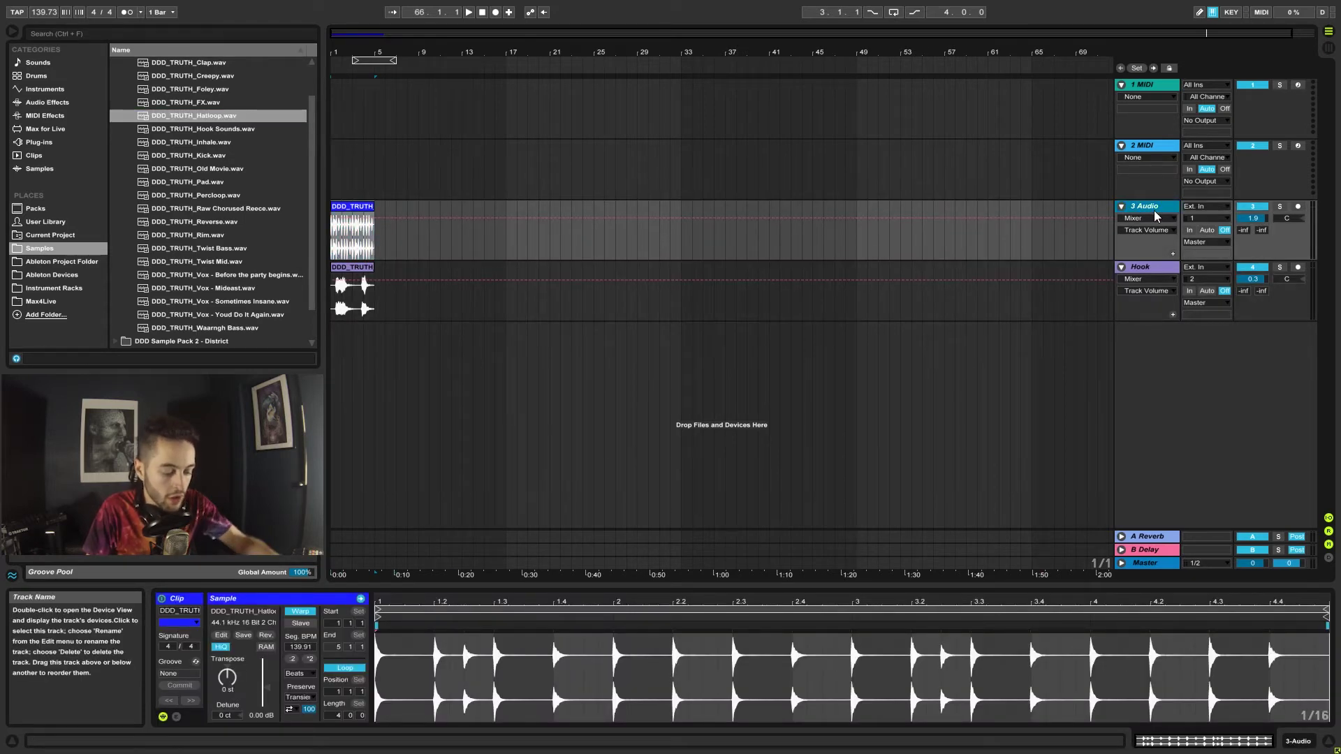
{"action": "key", "text": "ctrl+r"}
{"action": "type", "text": "Hat Loop"}
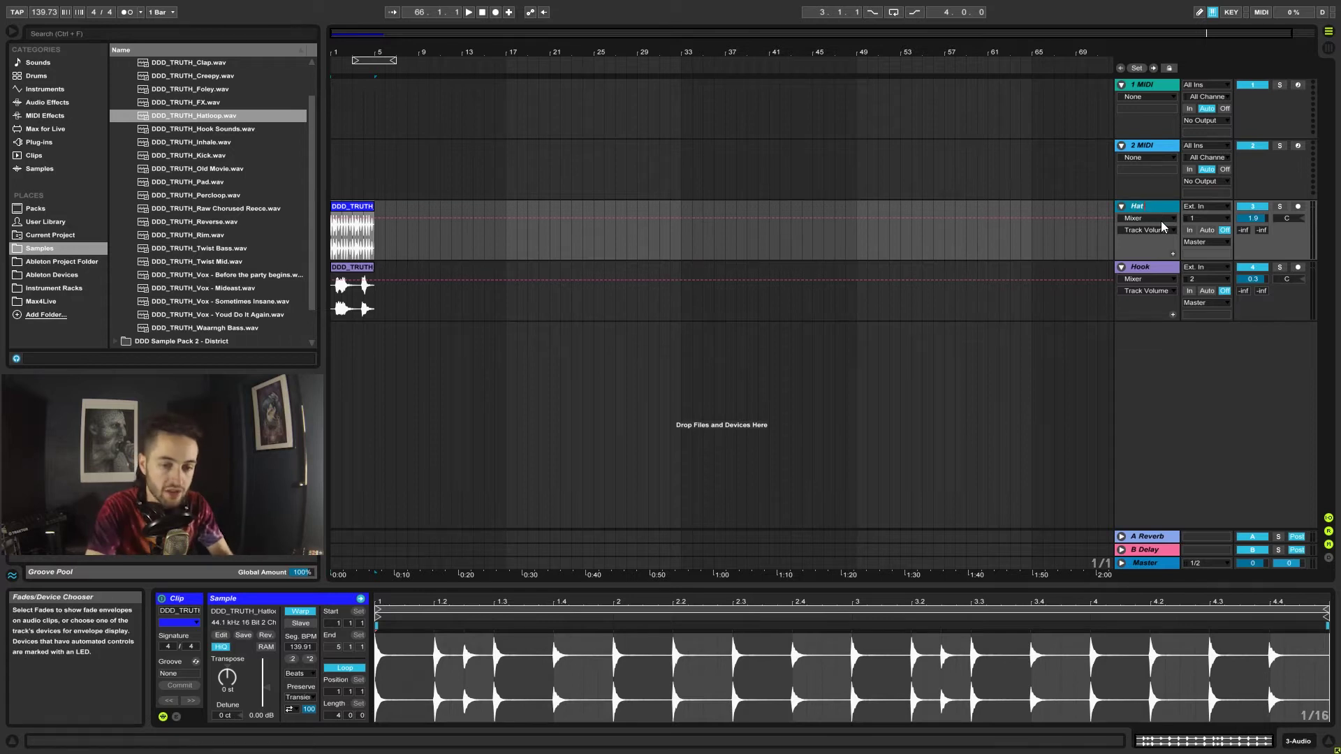
{"action": "key", "text": "Return"}
{"action": "left_click", "coordinate": [1104, 257]}
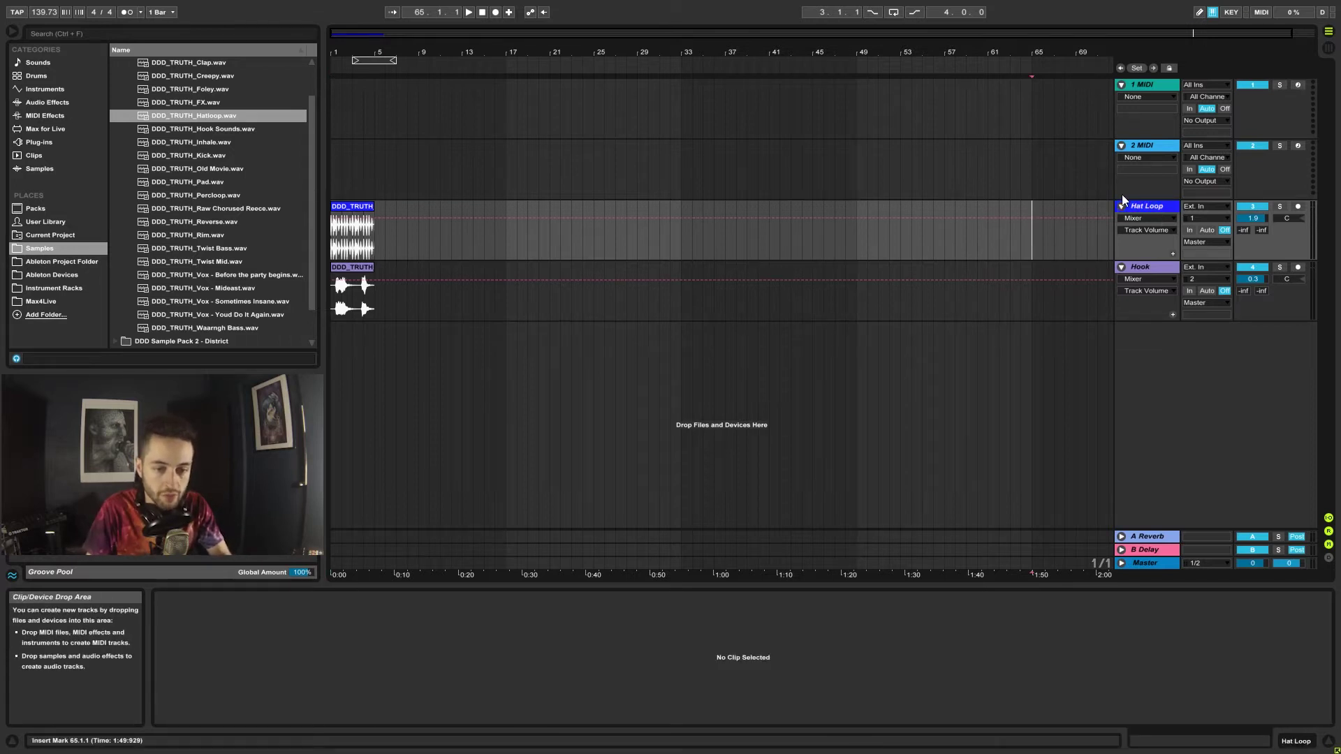
Step: Delete the two empty MIDI tracks above Hat Loop
{"action": "left_click", "coordinate": [1159, 143]}
{"action": "left_click", "coordinate": [1155, 87]}
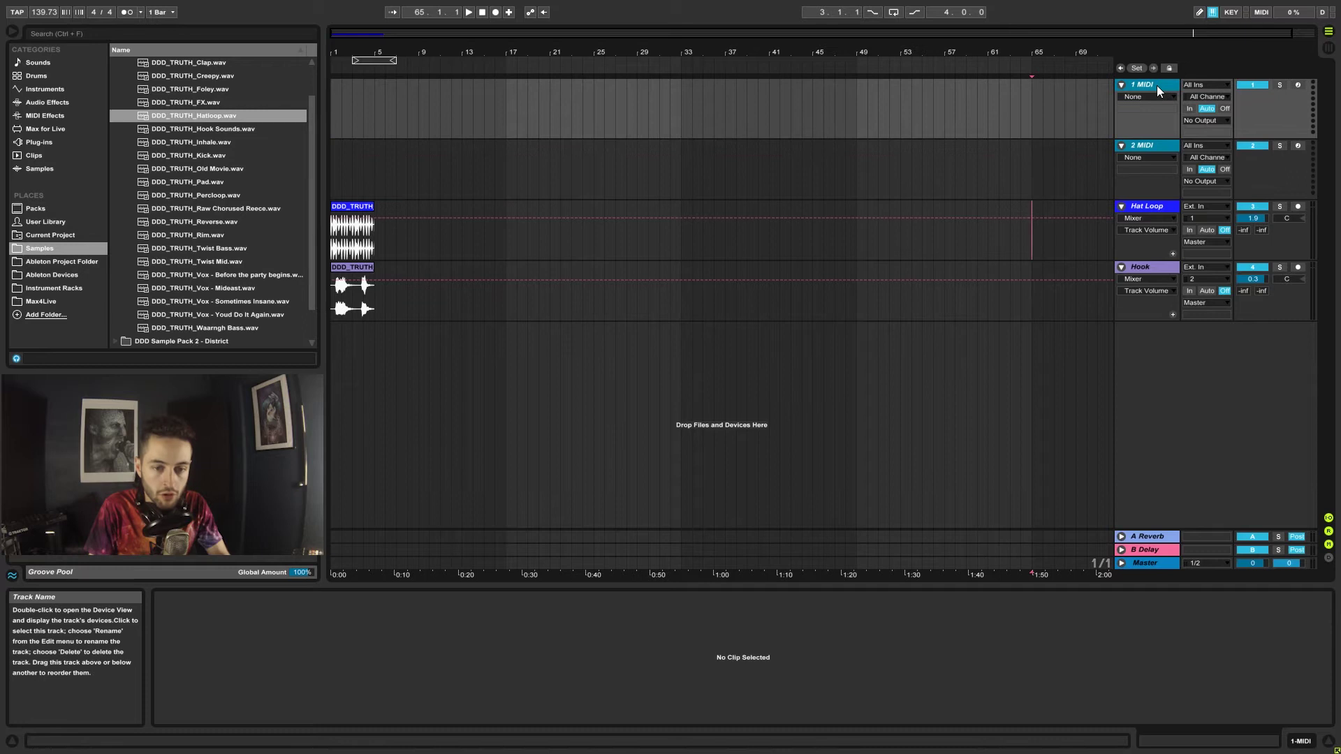
{"action": "left_click", "coordinate": [1156, 145]}
{"action": "key", "text": "Delete"}
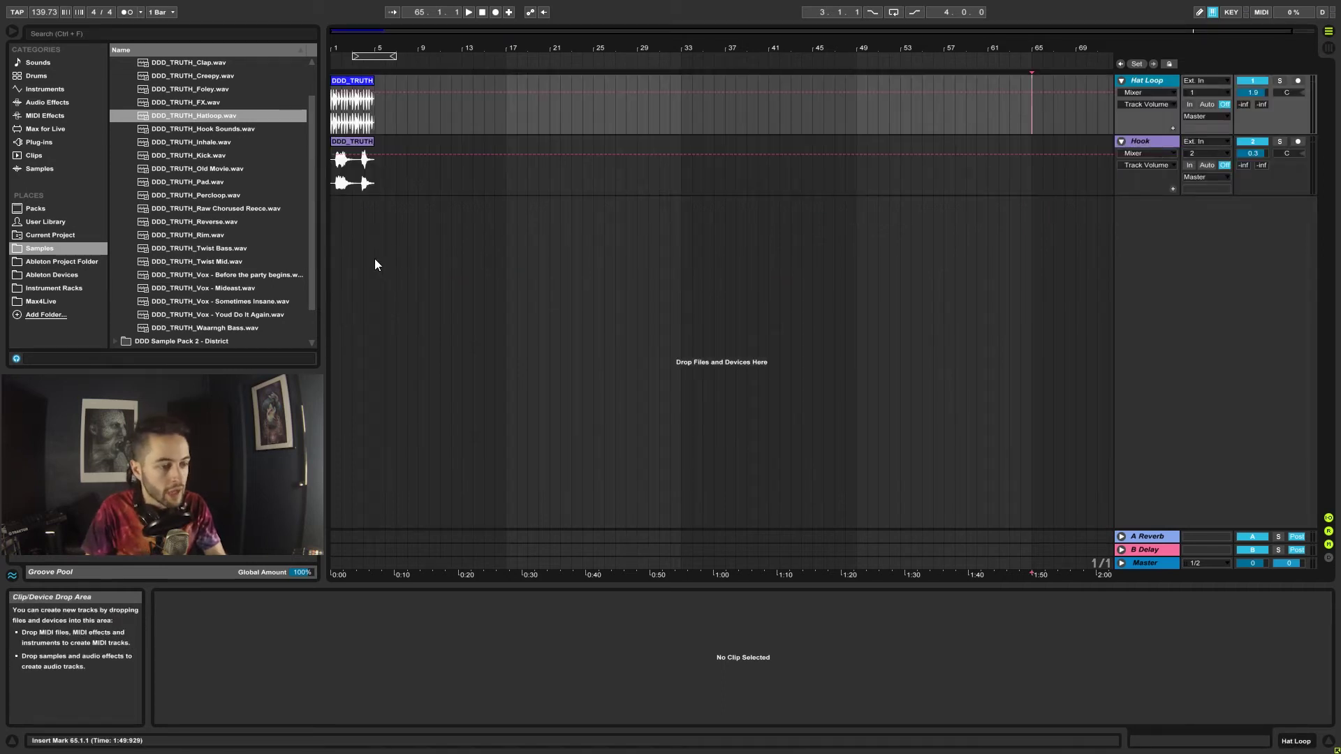
Step: Insert a new audio track below the Hook track
{"action": "right_click", "coordinate": [1153, 248]}
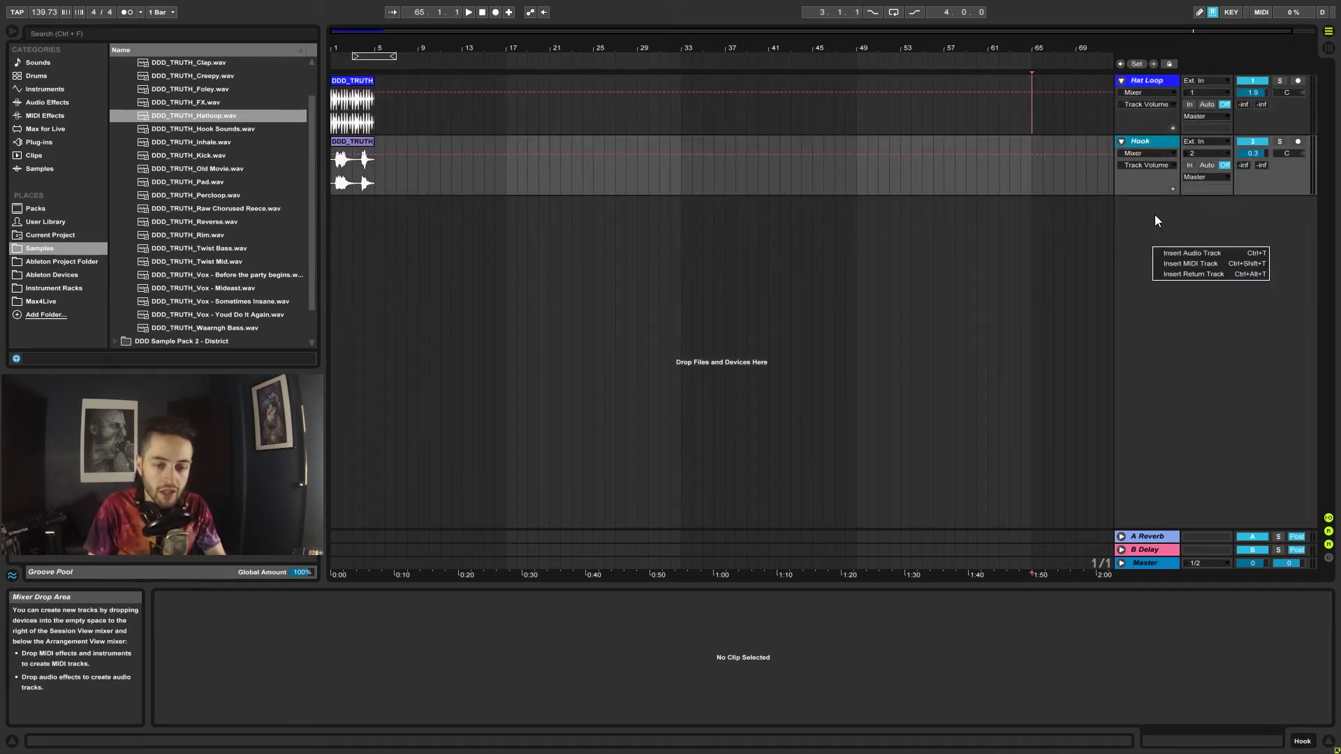
{"action": "key", "text": "Escape"}
{"action": "key", "text": "ctrl+t"}
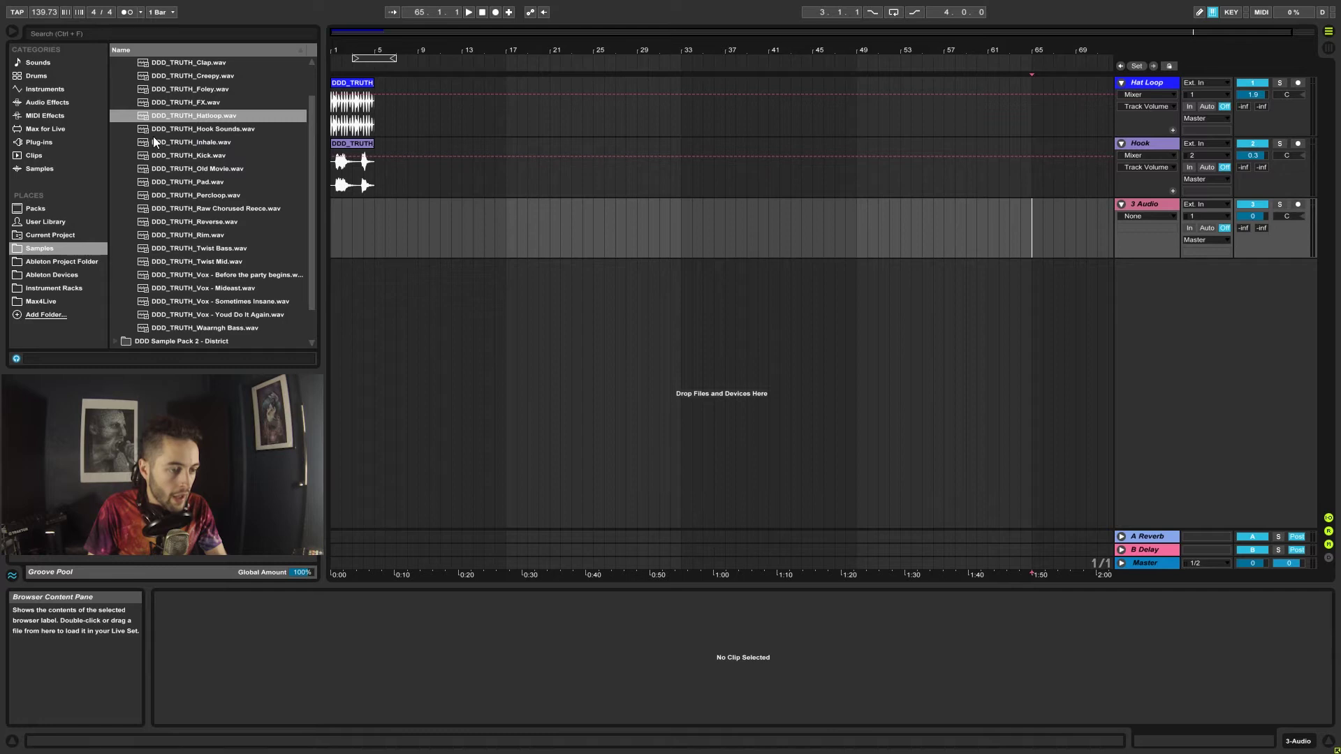
Step: Place DDD_TRUTH_Kick.wav at bar 1 of the empty audio track and DDD_TRUTH_Pad.wav at bar 1 of a new track below
{"action": "left_click_drag", "start_coordinate": [161, 142], "coordinate": [199, 66]}
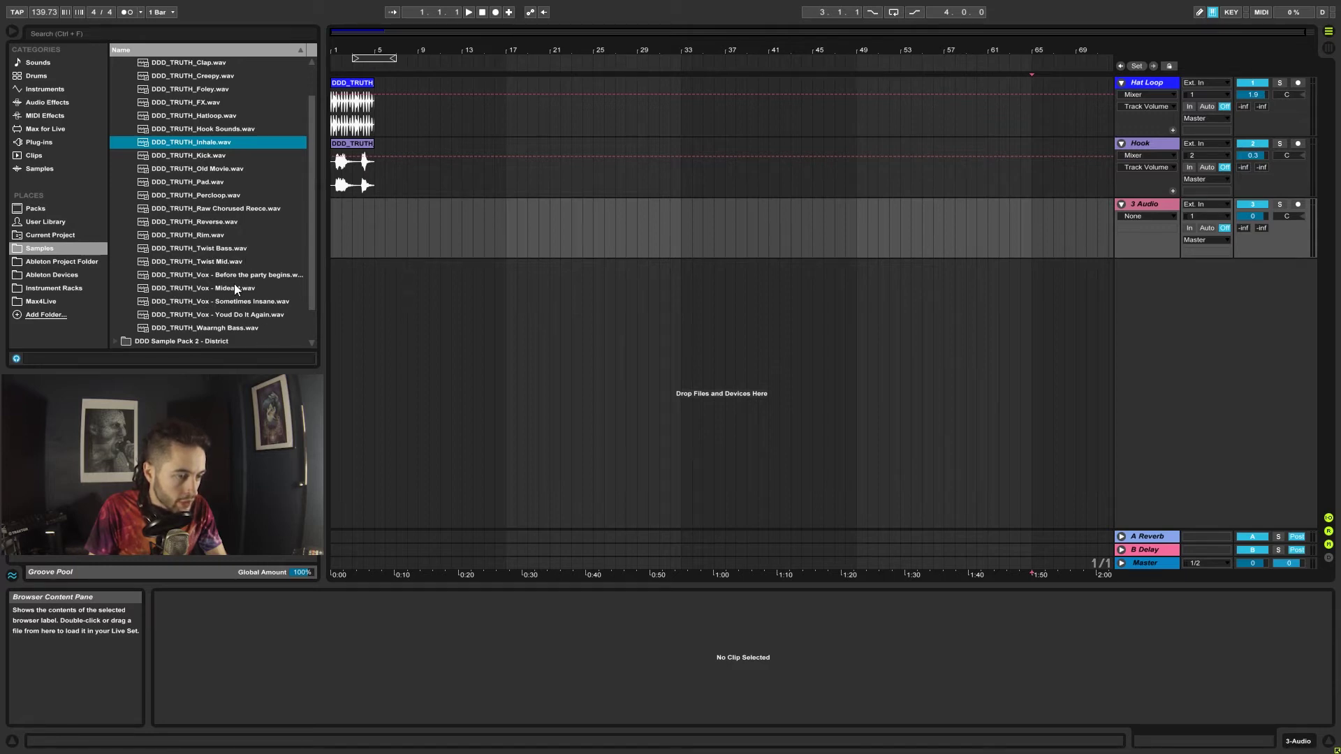
{"action": "scroll", "coordinate": [236, 298], "scroll_direction": "up", "scroll_amount": 3}
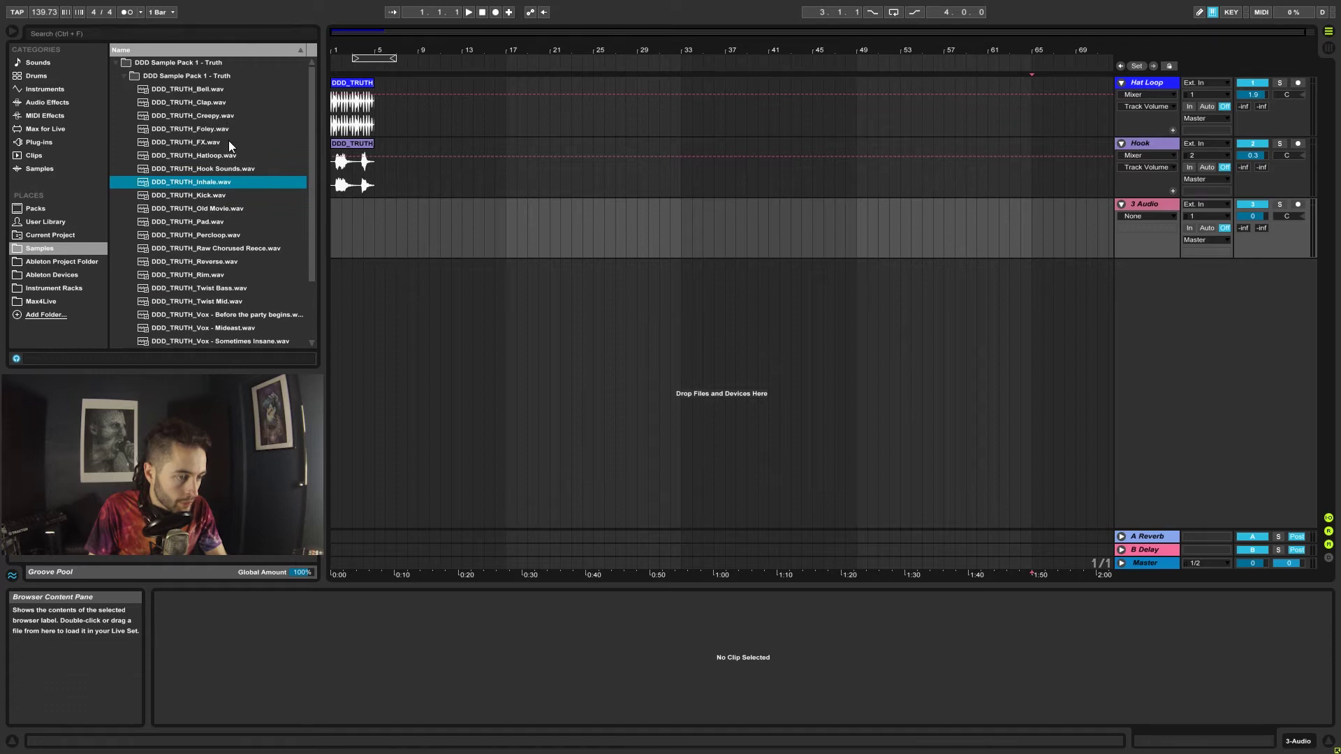
{"action": "left_click_drag", "start_coordinate": [200, 201], "coordinate": [333, 238]}
{"action": "left_click_drag", "start_coordinate": [223, 221], "coordinate": [331, 295]}
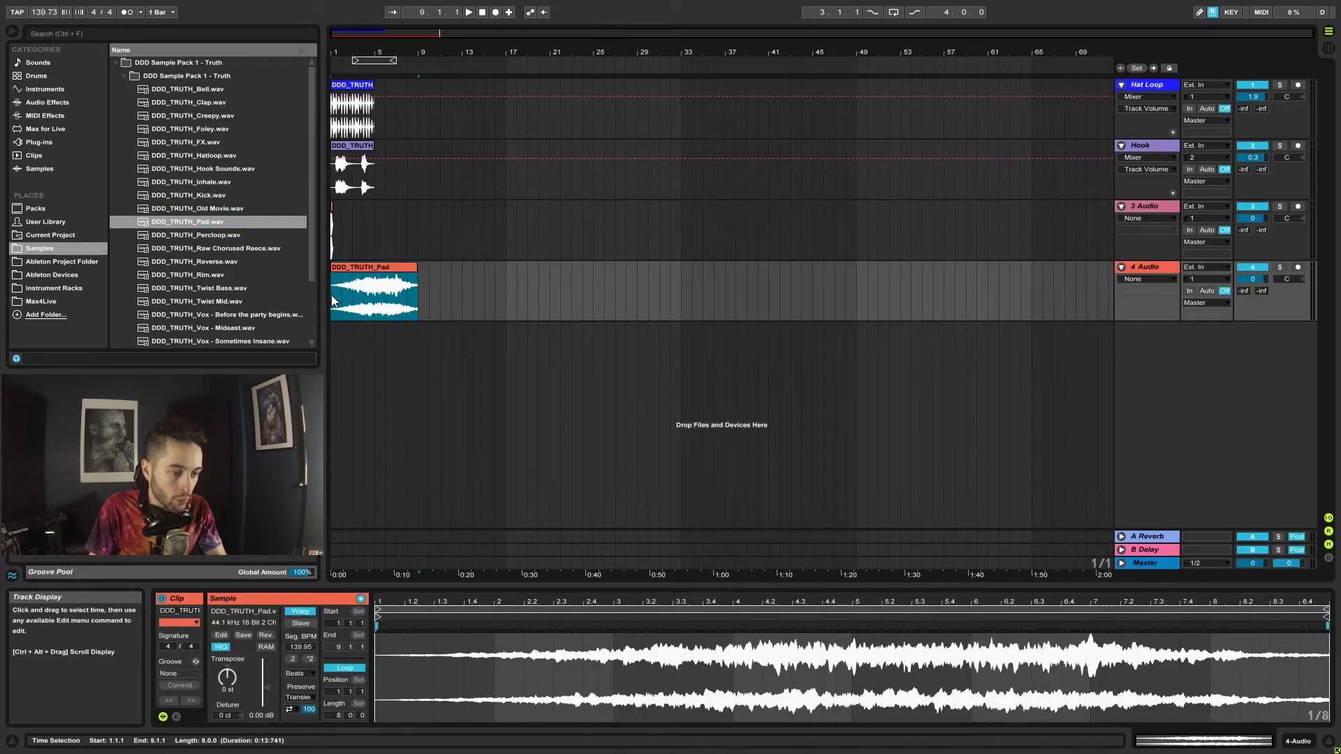
Step: Rename the kick sample's track Kick and the pad sample's track Pad
{"action": "left_click", "coordinate": [1163, 206]}
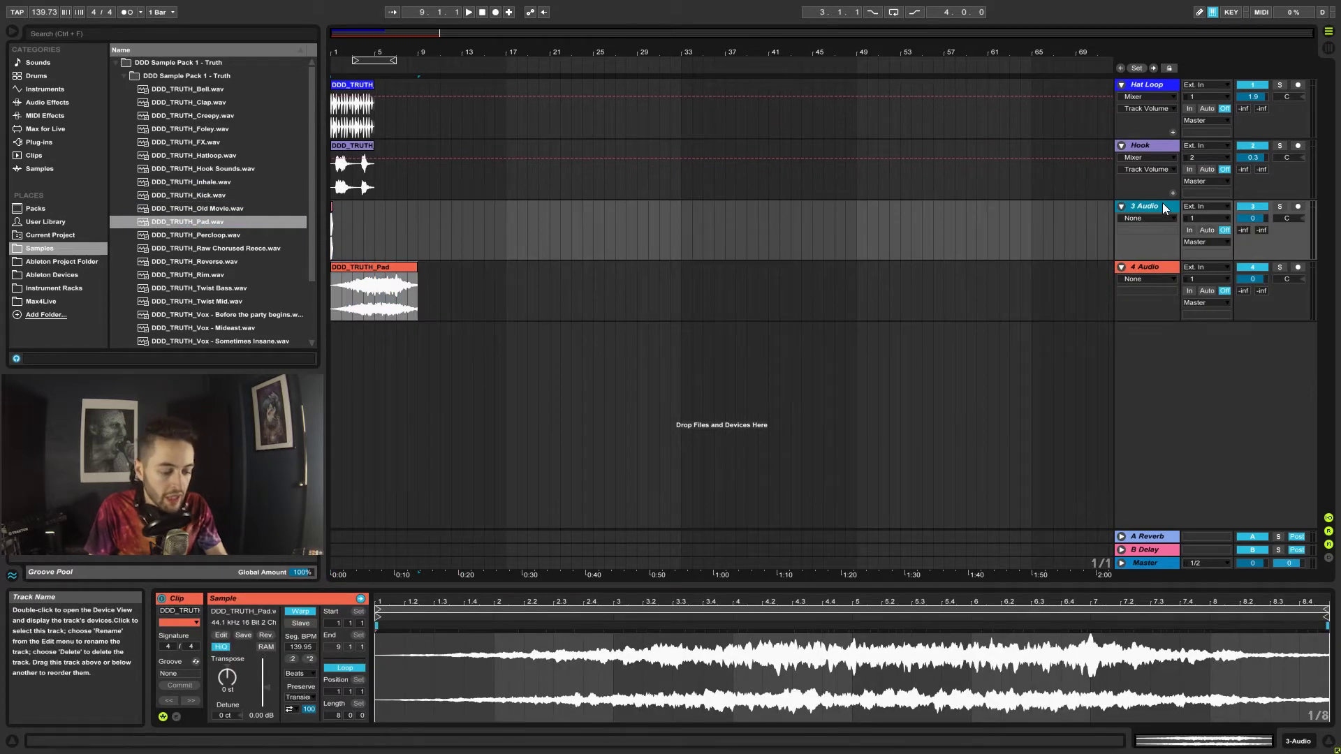
{"action": "key", "text": "ctrl+r"}
{"action": "type", "text": "Kick"}
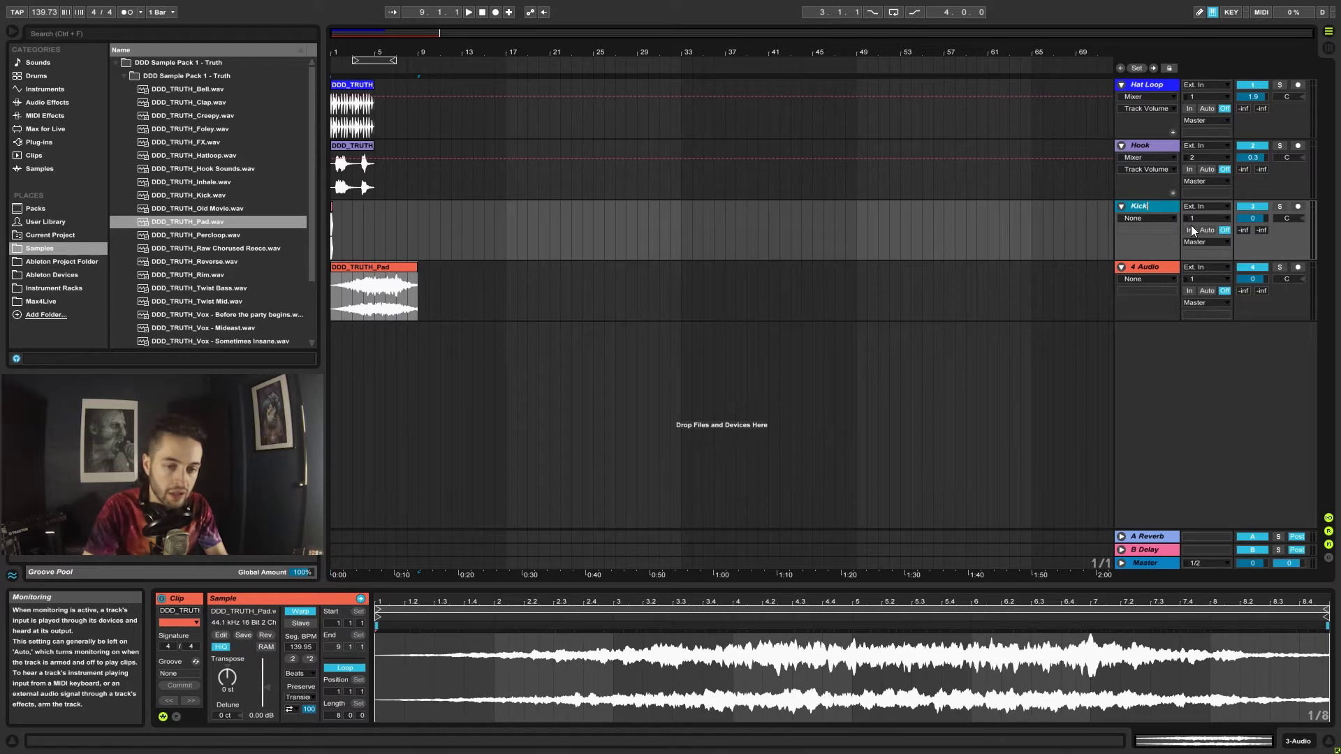
{"action": "key", "text": "Tab"}
{"action": "type", "text": "Pad"}
{"action": "left_click", "coordinate": [1042, 293]}
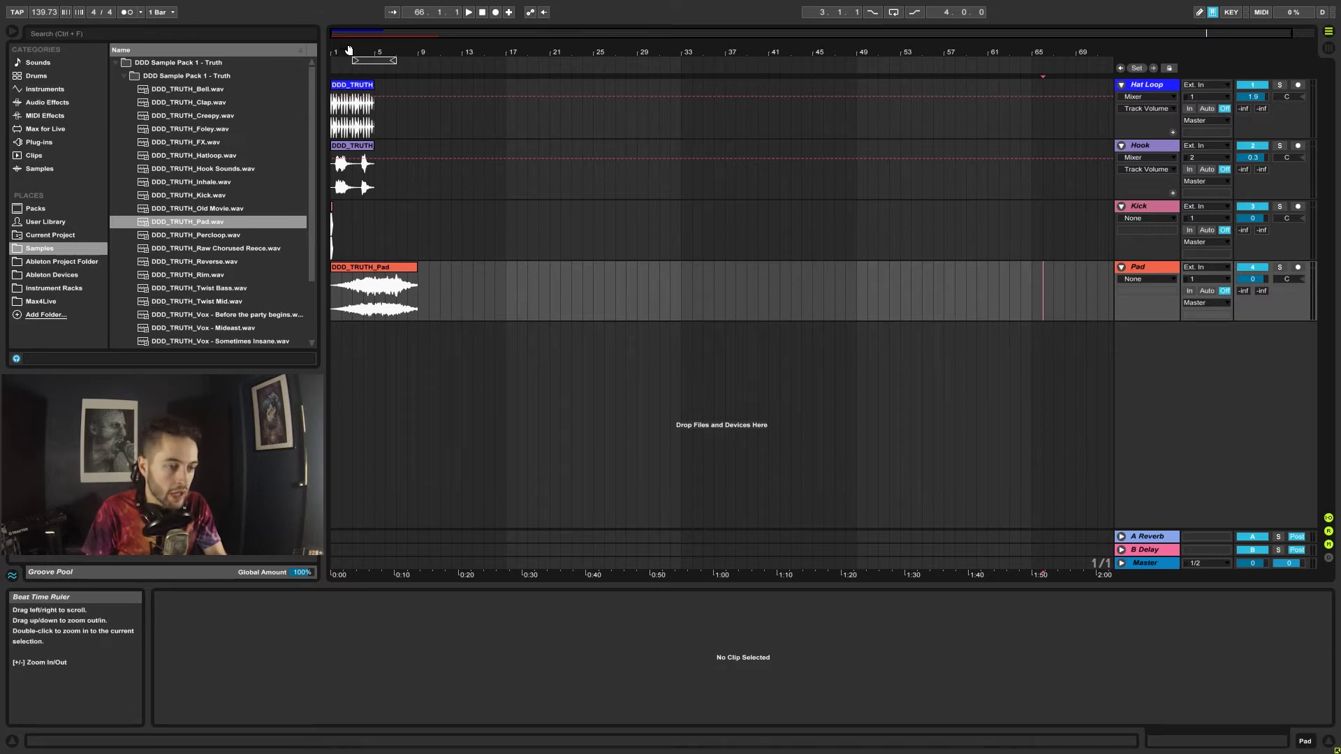
Step: Move the Hatloop and Hook Sounds clips to bar 5 and the Pad clip to bar 2
{"action": "left_click_drag", "start_coordinate": [338, 53], "coordinate": [339, 105]}
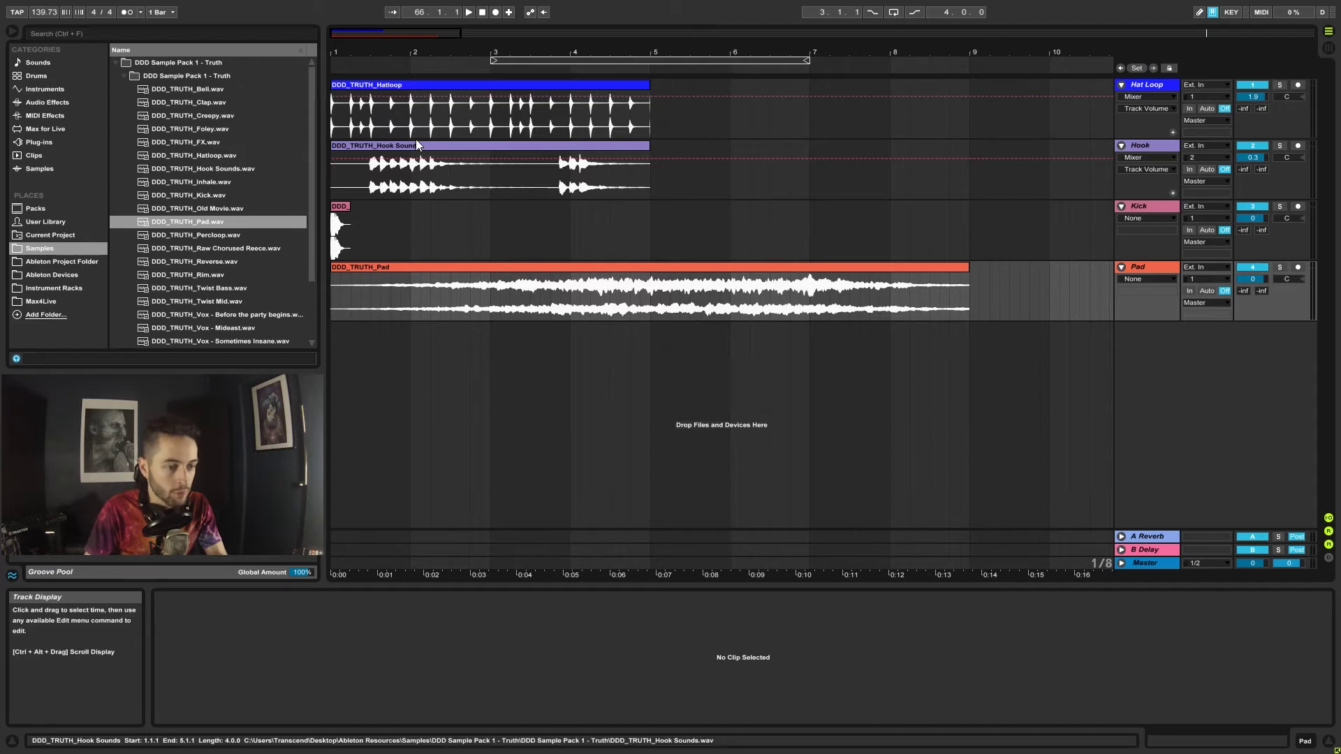
{"action": "mouse_move", "coordinate": [347, 86]}
{"action": "left_mouse_down"}
{"action": "mouse_move", "coordinate": [697, 85]}
{"action": "mouse_move", "coordinate": [338, 91]}
{"action": "left_mouse_up"}
{"action": "left_click", "coordinate": [657, 104]}
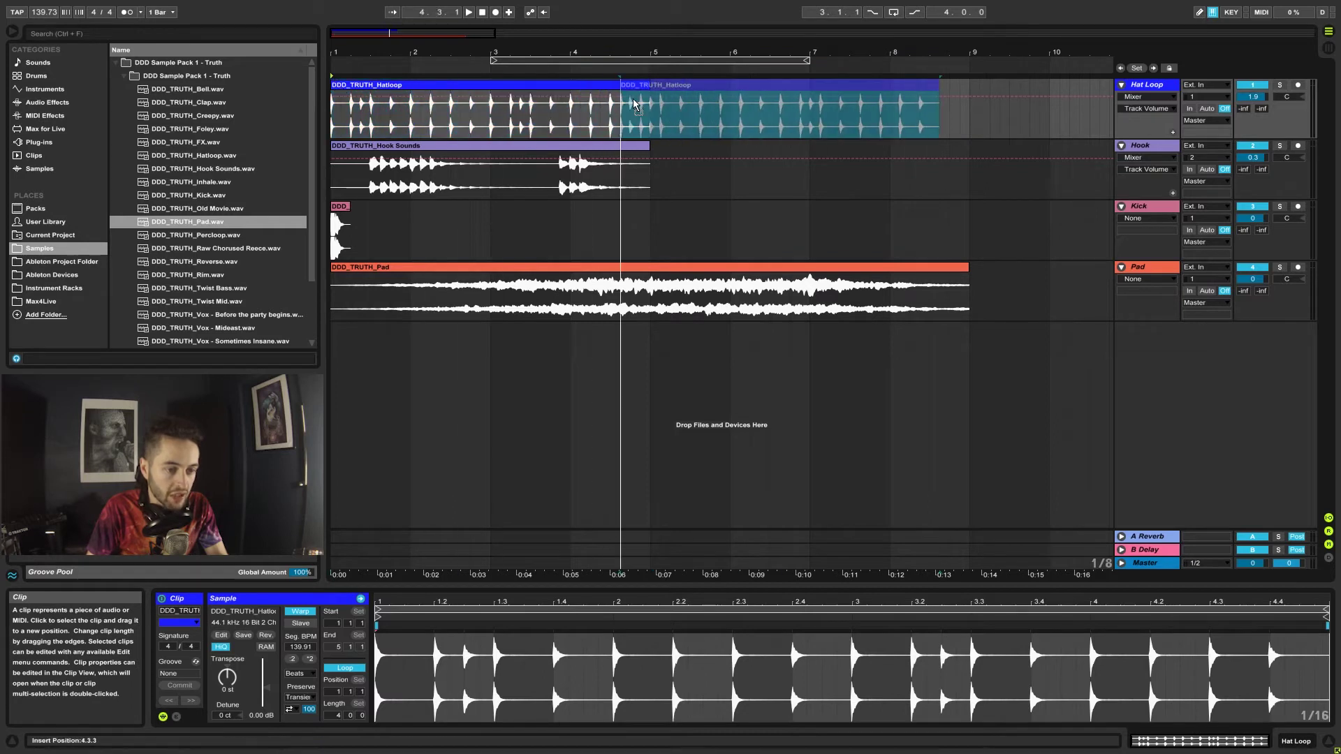
{"action": "key", "text": "ctrl+z"}
{"action": "left_click_drag", "start_coordinate": [352, 164], "coordinate": [671, 168]}
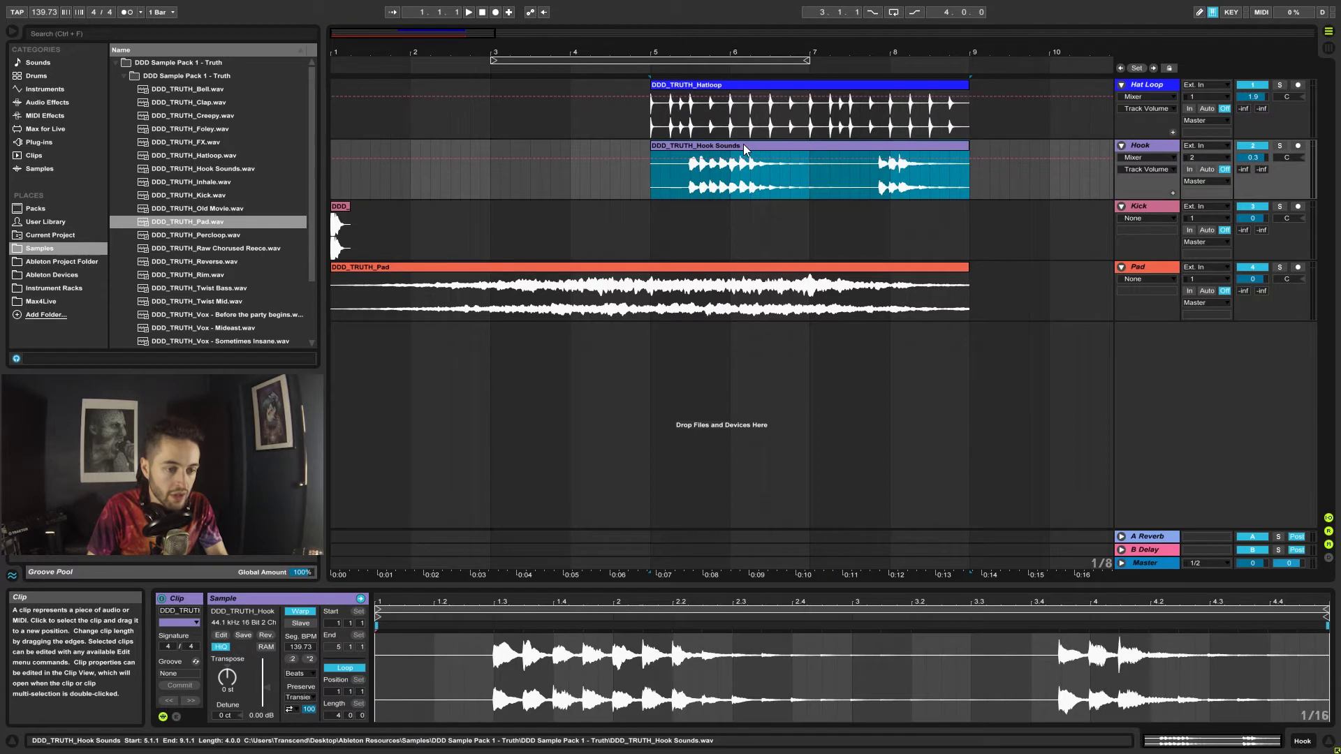
{"action": "left_click_drag", "start_coordinate": [345, 266], "coordinate": [429, 269]}
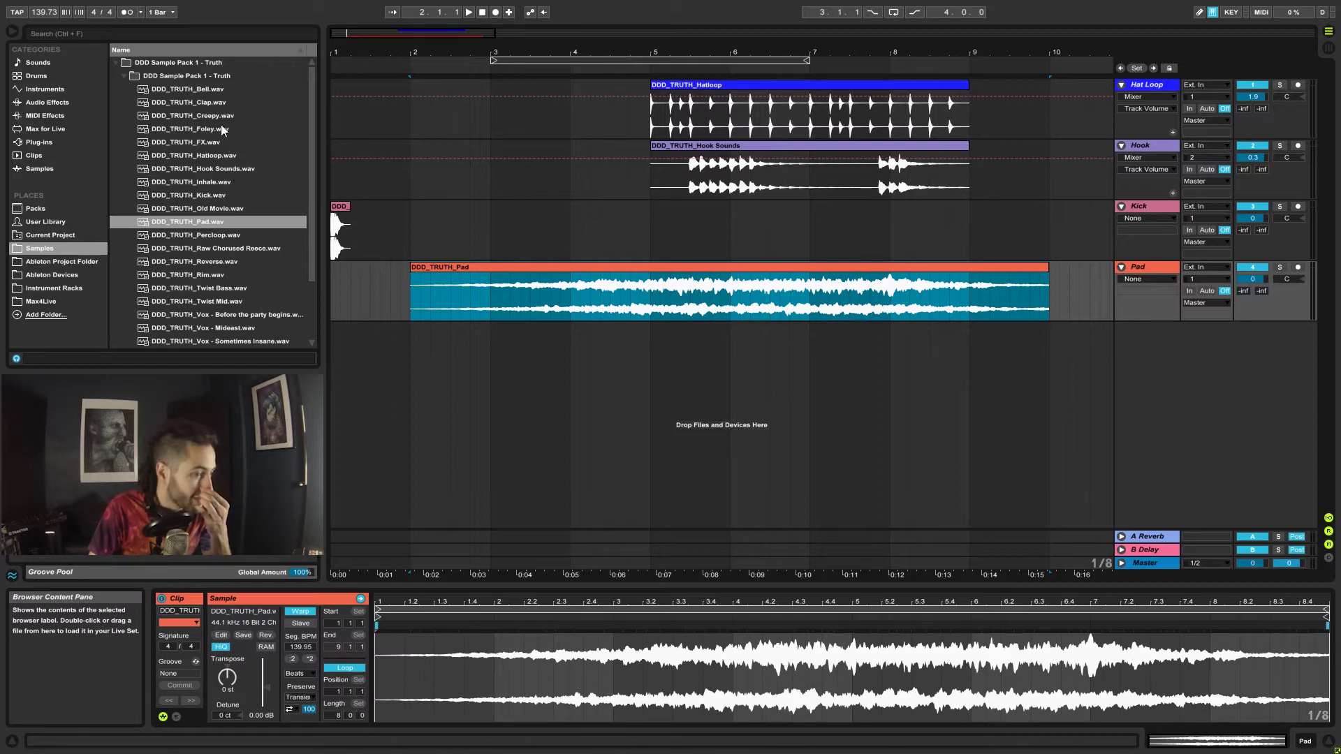
Step: Preview some samples, place DDD_TRUTH_Rim.wav at bar 1 on a new track below Pad, and rename that track Rim
{"action": "left_click", "coordinate": [215, 105]}
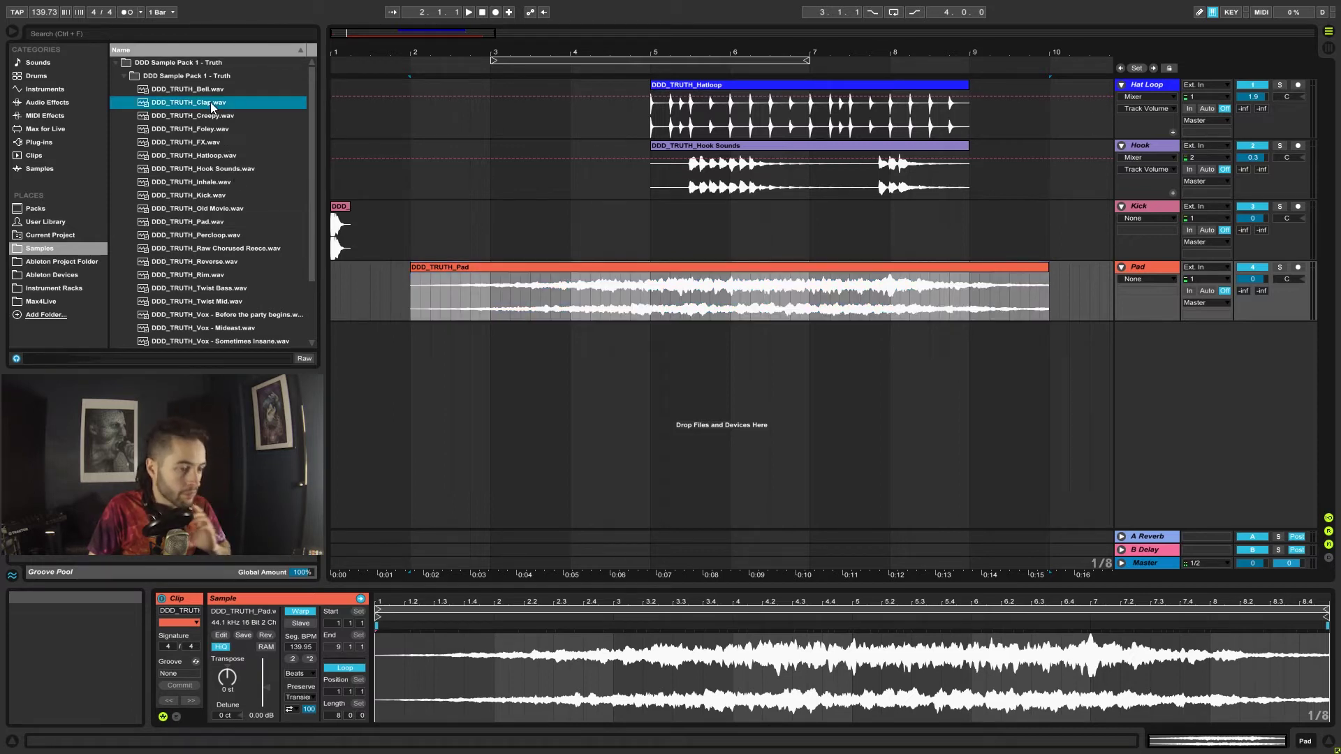
{"action": "left_click", "coordinate": [222, 264]}
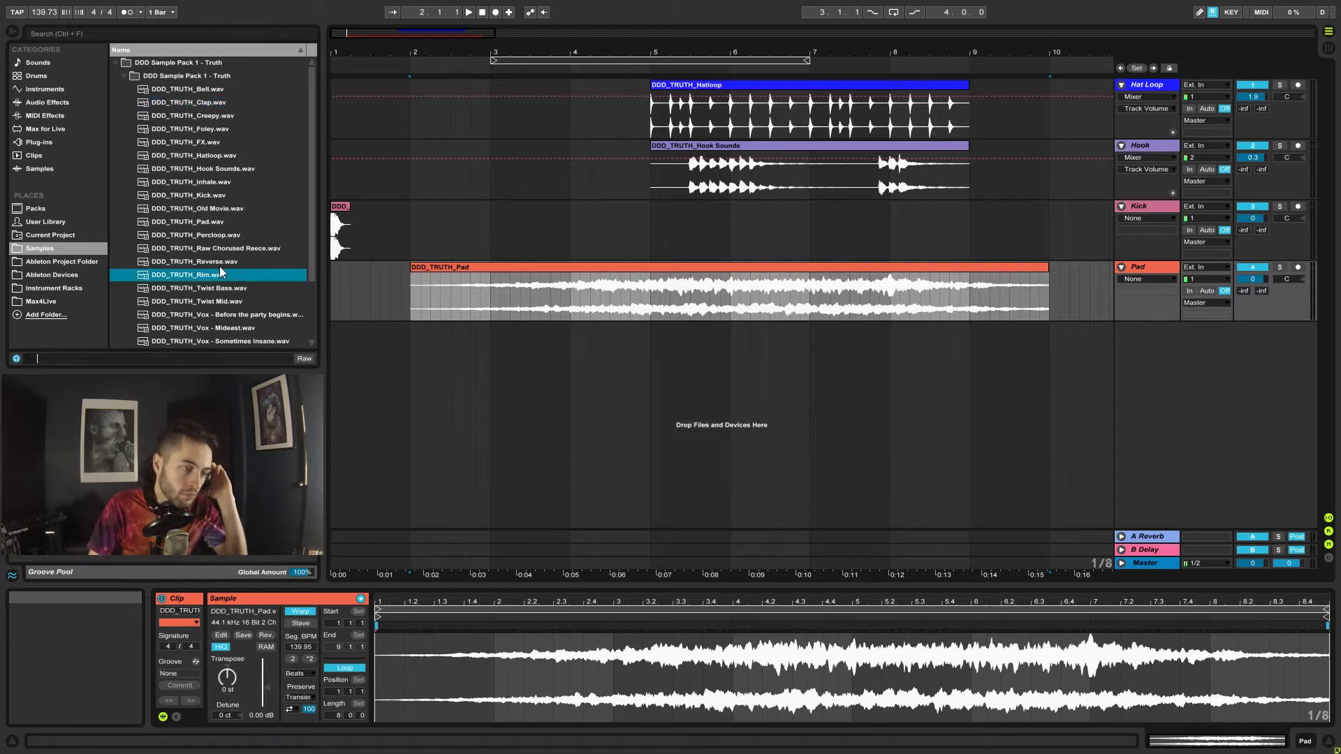
{"action": "left_click", "coordinate": [213, 279]}
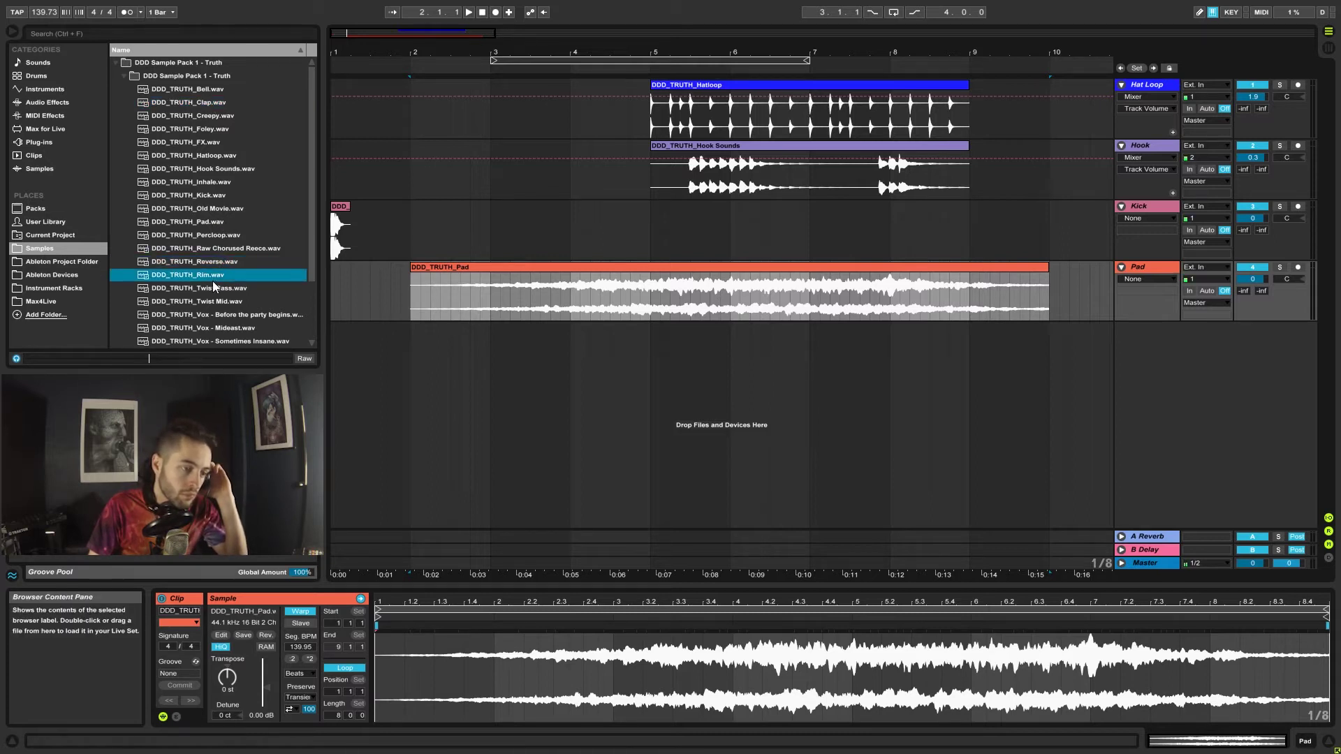
{"action": "mouse_move", "coordinate": [203, 279]}
{"action": "left_mouse_down"}
{"action": "mouse_move", "coordinate": [408, 308]}
{"action": "mouse_move", "coordinate": [413, 337]}
{"action": "mouse_move", "coordinate": [338, 370]}
{"action": "left_mouse_up"}
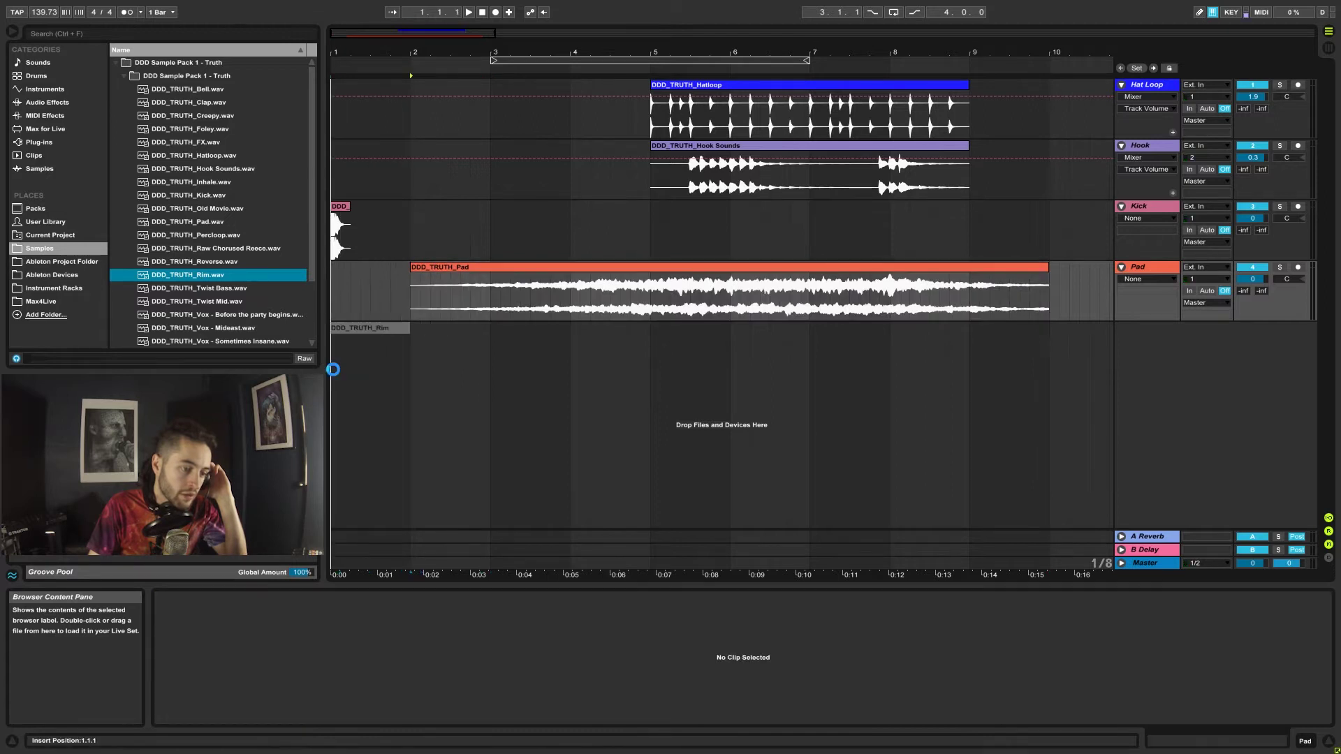
{"action": "left_click", "coordinate": [1155, 330]}
{"action": "key", "text": "ctrl+r"}
{"action": "type", "text": "Rim"}
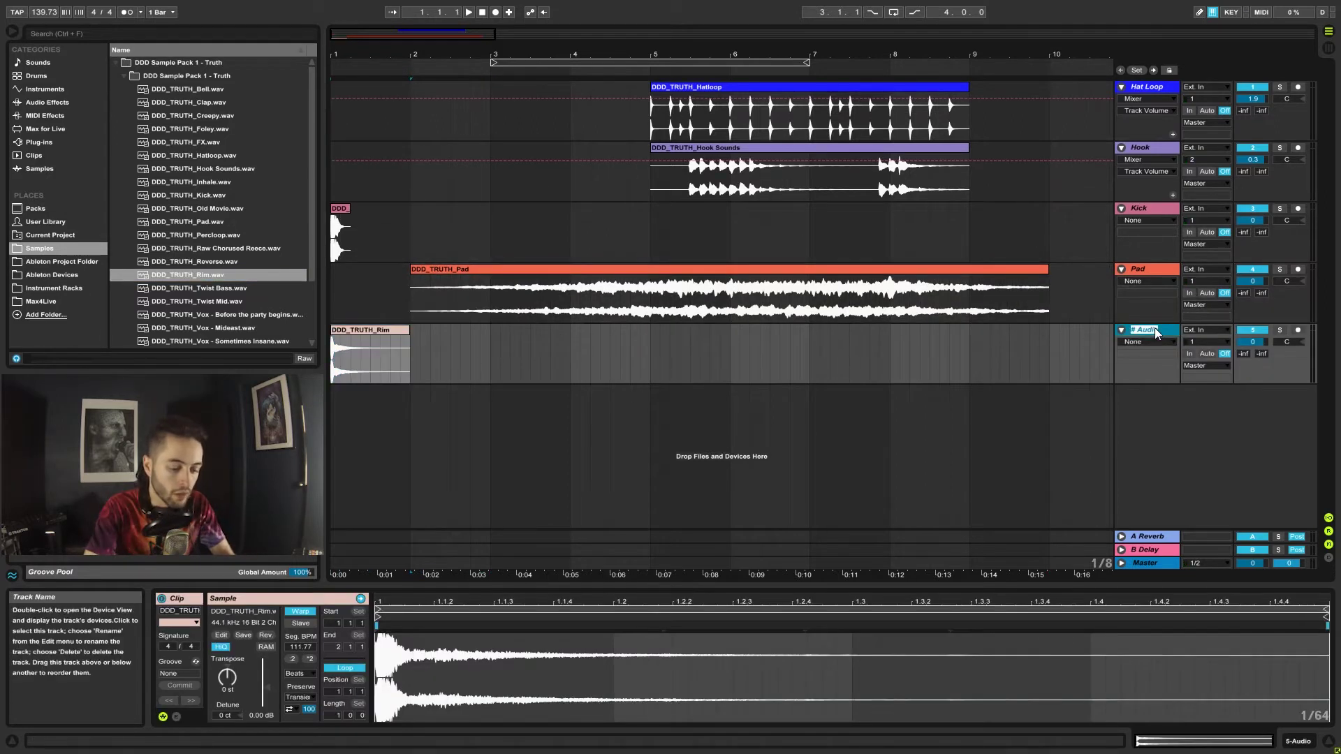
{"action": "left_click", "coordinate": [1053, 357]}
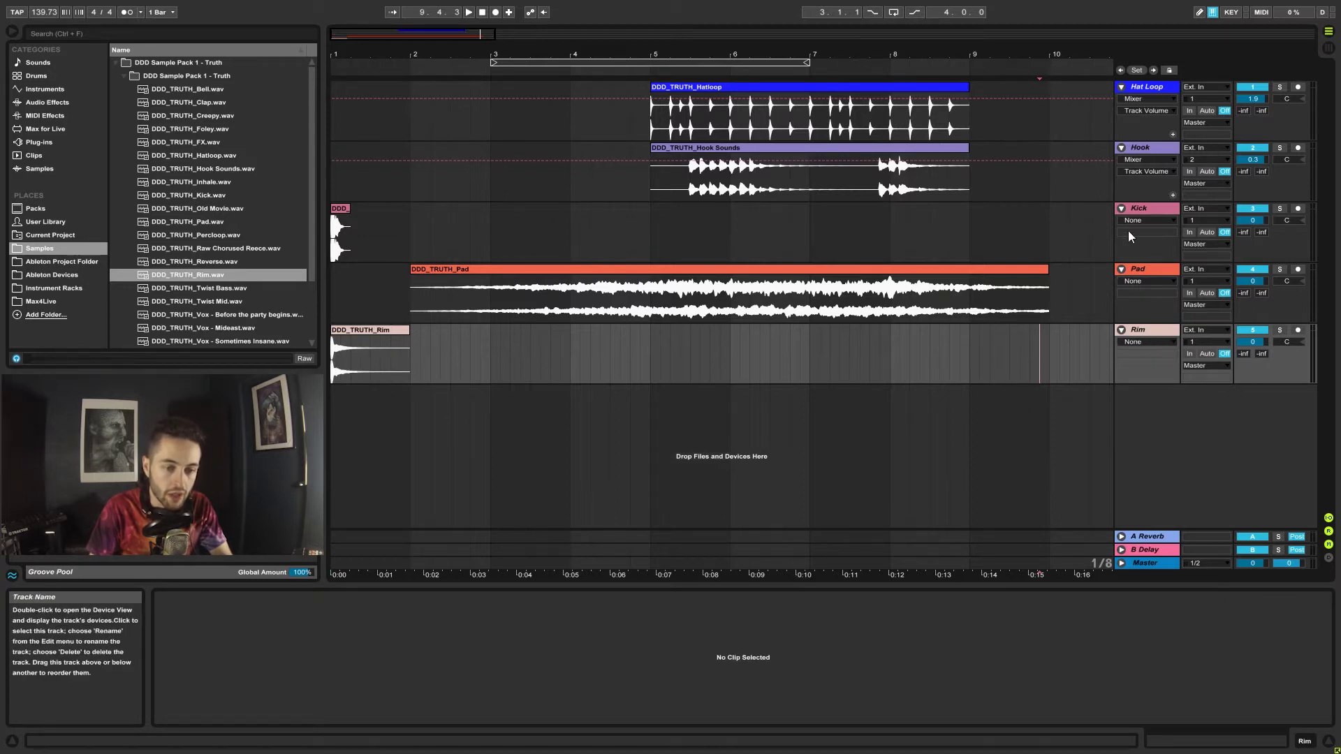
Step: Reorder the tracks as Kick, Rim, Hook, Hat Loop, Pad, and move the Pad clip to bar 1
{"action": "left_click", "coordinate": [1149, 88]}
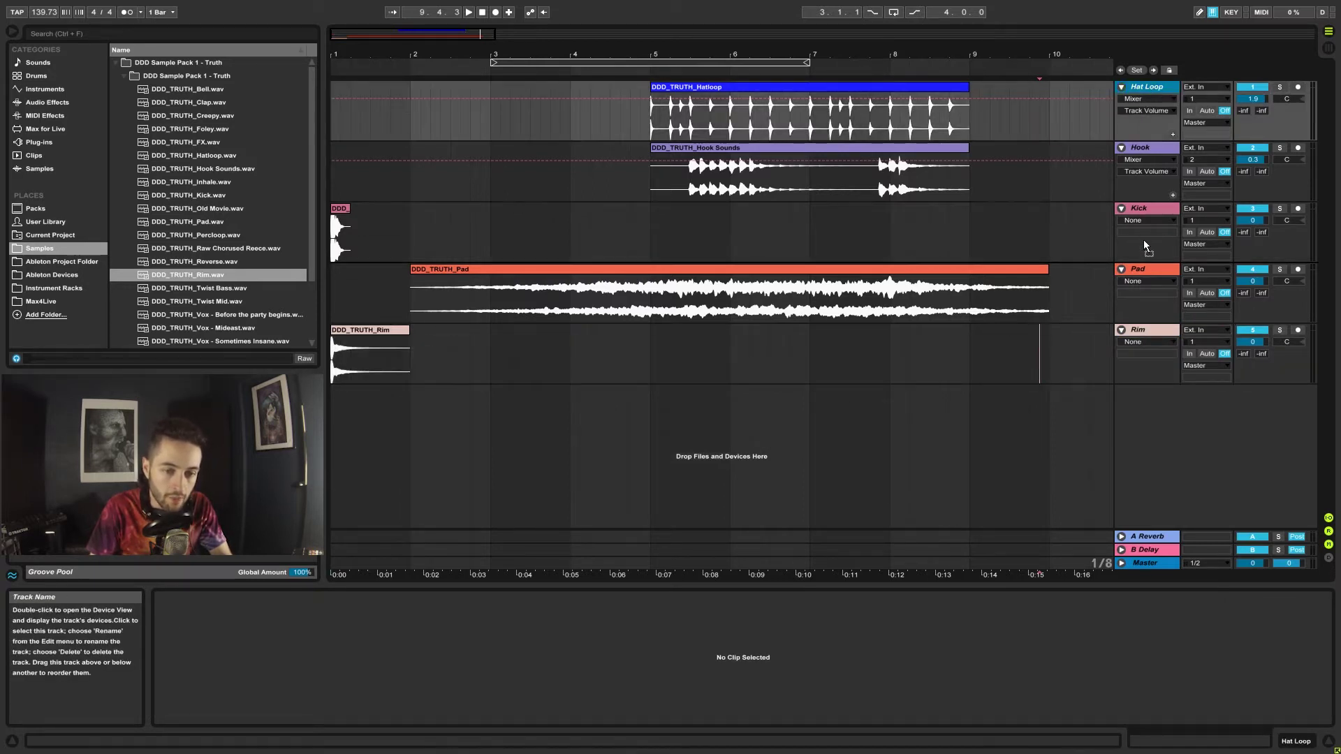
{"action": "left_click_drag", "start_coordinate": [1149, 87], "coordinate": [1143, 249]}
{"action": "left_click", "coordinate": [1151, 148]}
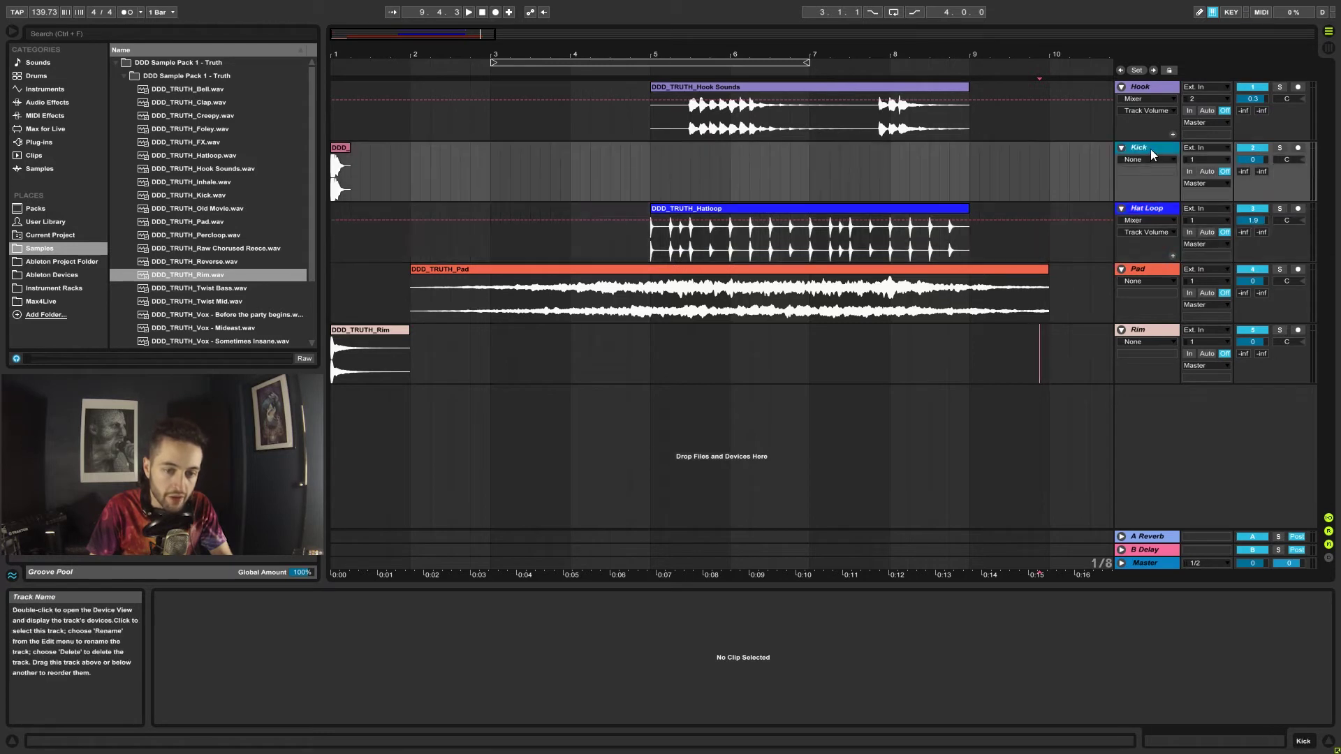
{"action": "left_click_drag", "start_coordinate": [1149, 91], "coordinate": [1144, 151]}
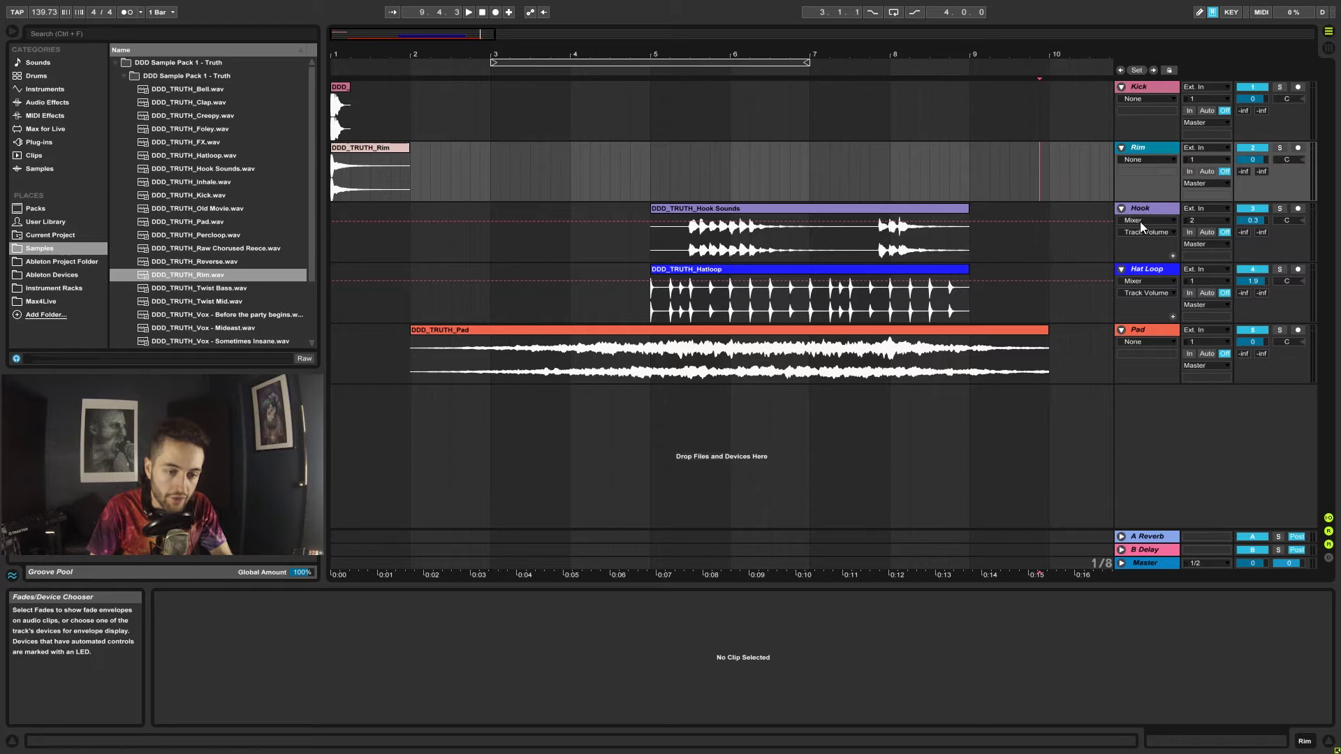
{"action": "left_click_drag", "start_coordinate": [565, 342], "coordinate": [486, 333]}
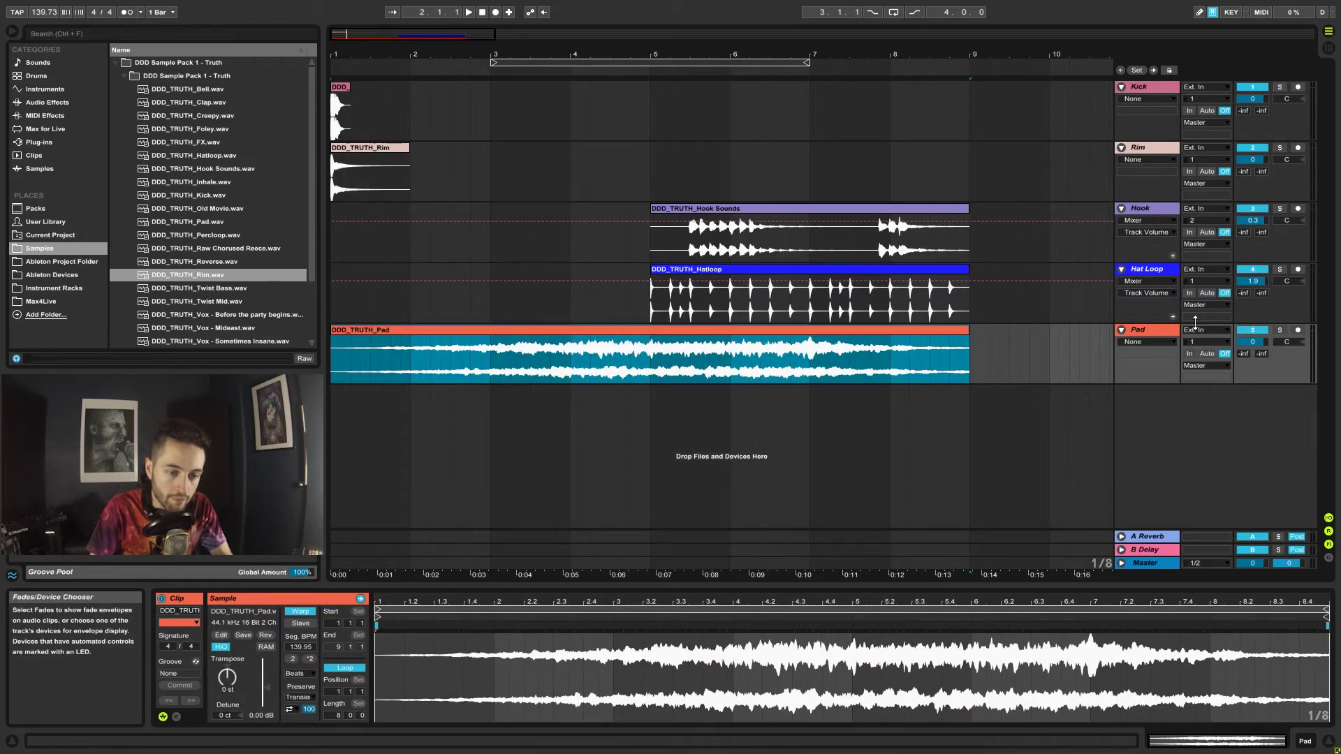
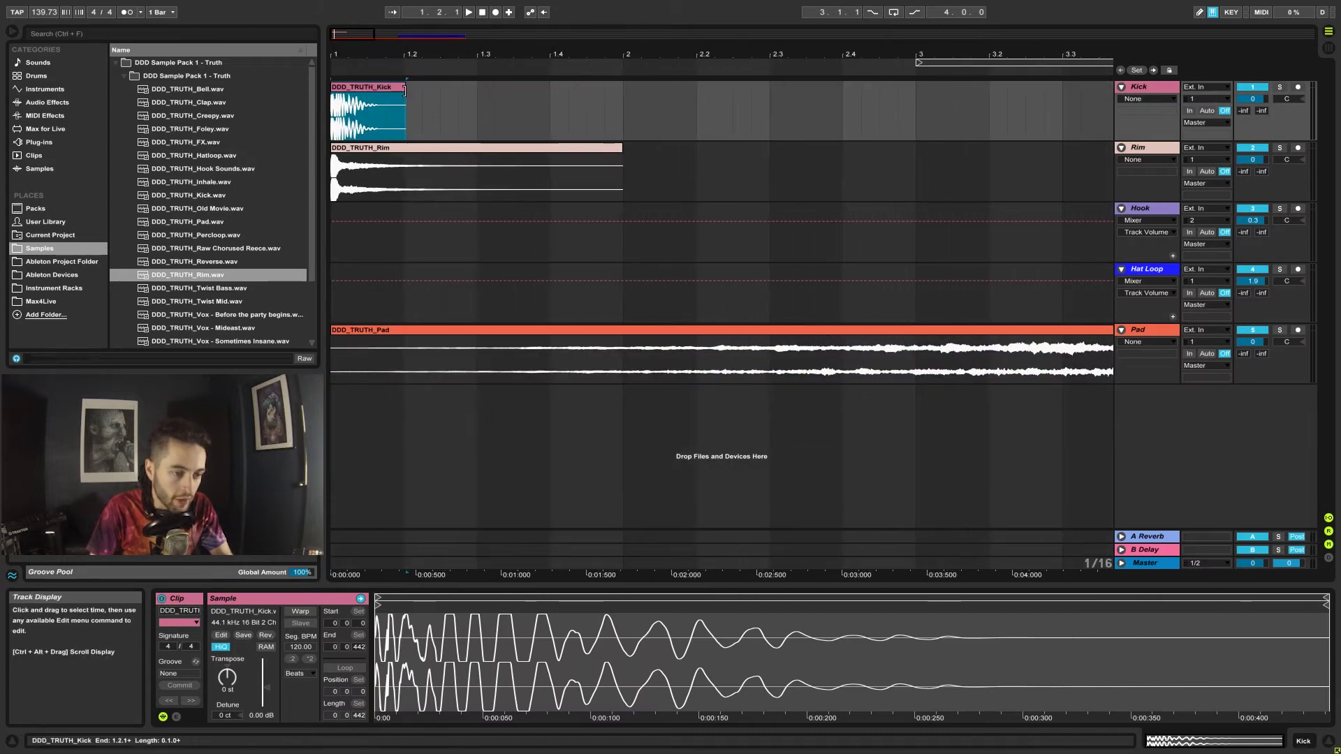
Step: Trim the end of the Kick clip to beat 1.2 and move the Rim clip to beat 1.3
{"action": "left_click_drag", "start_coordinate": [405, 91], "coordinate": [403, 91]}
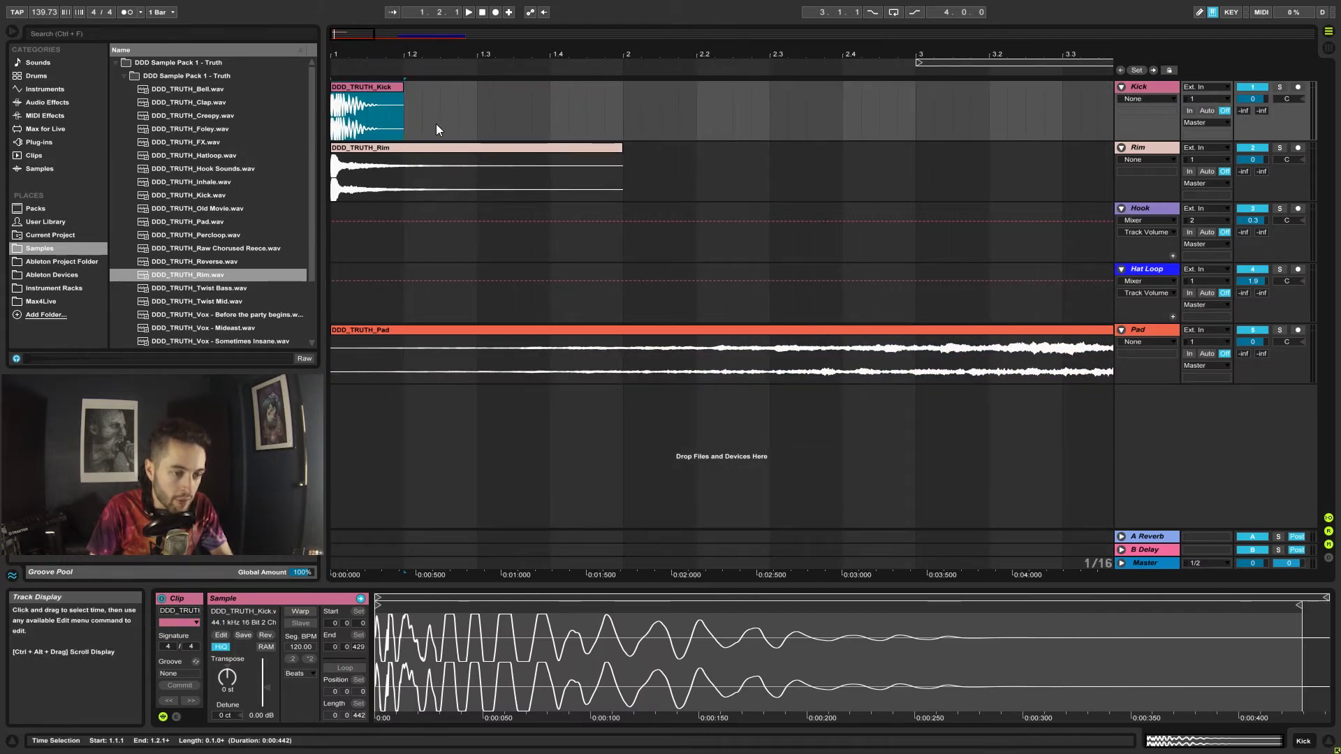
{"action": "left_click_drag", "start_coordinate": [346, 159], "coordinate": [493, 164]}
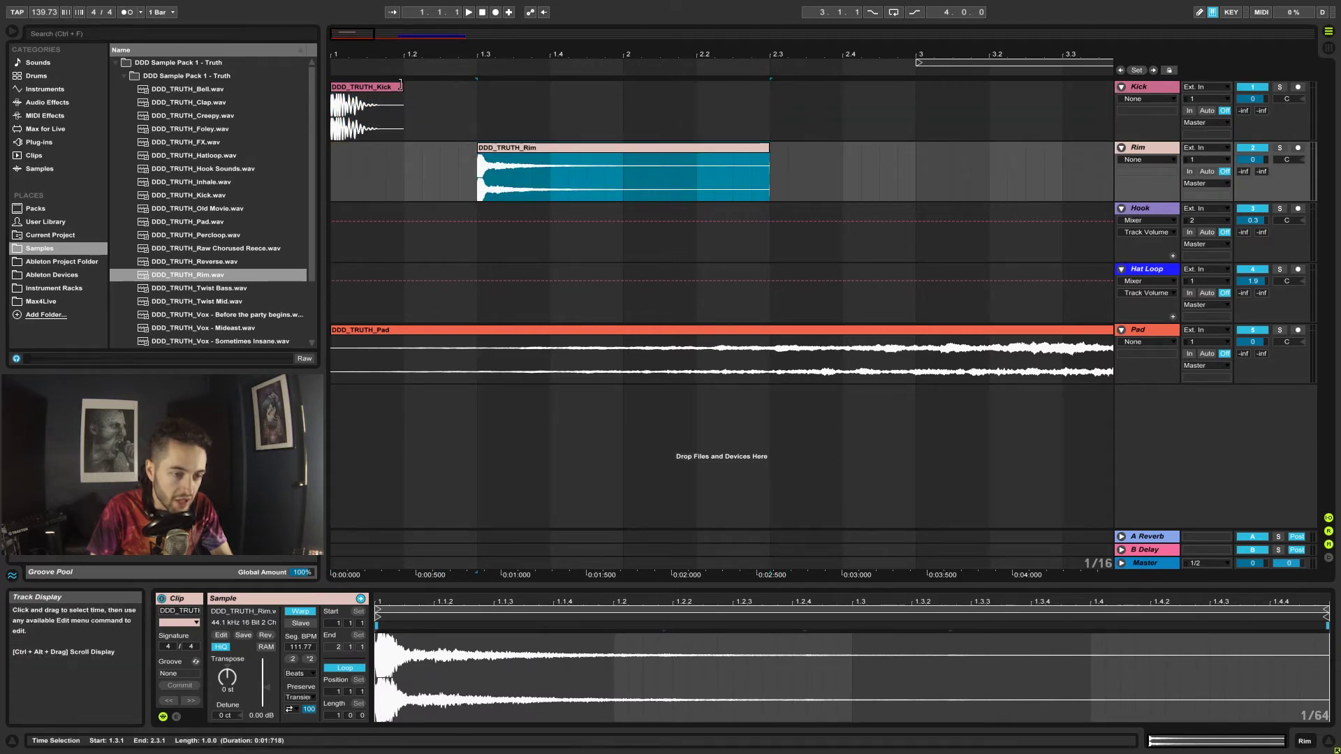
Step: Duplicate the Kick track's full first bar into bar 2, and duplicate the Rim clip to beat 2.3
{"action": "left_click", "coordinate": [375, 87]}
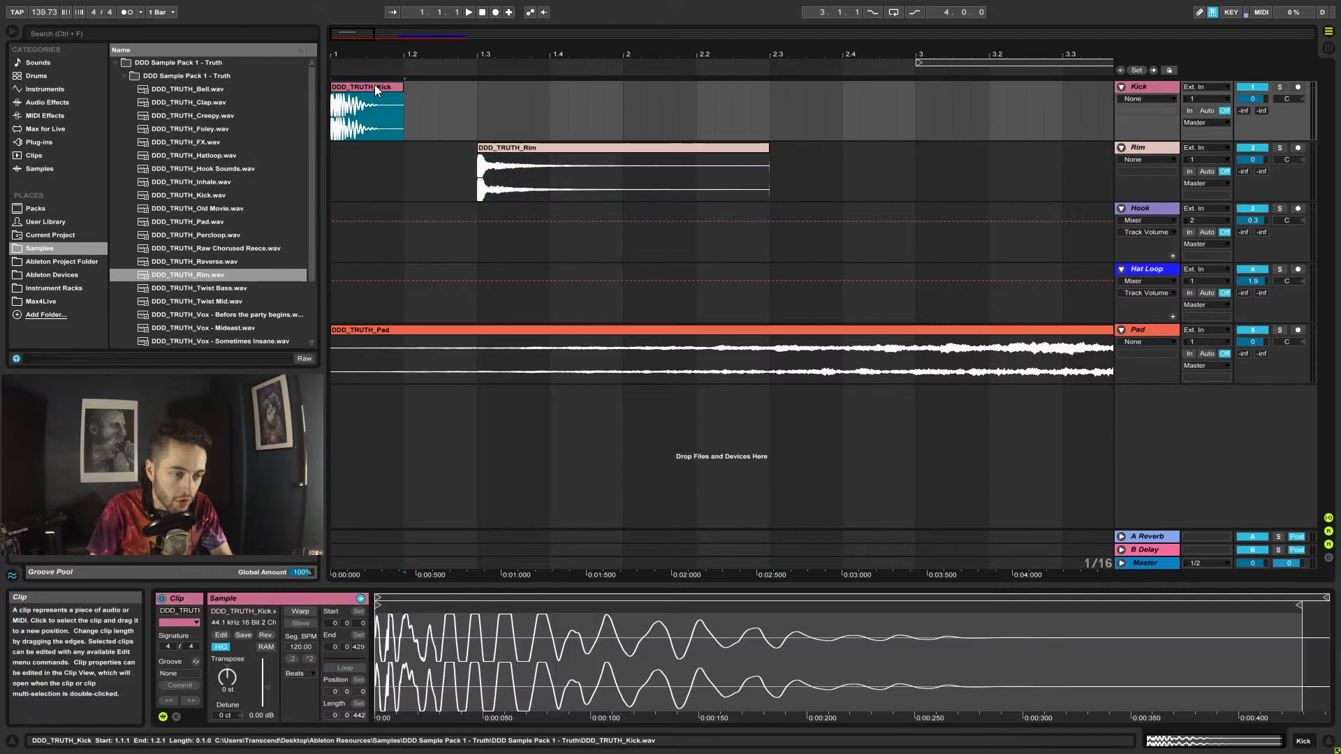
{"action": "left_click", "coordinate": [624, 114]}
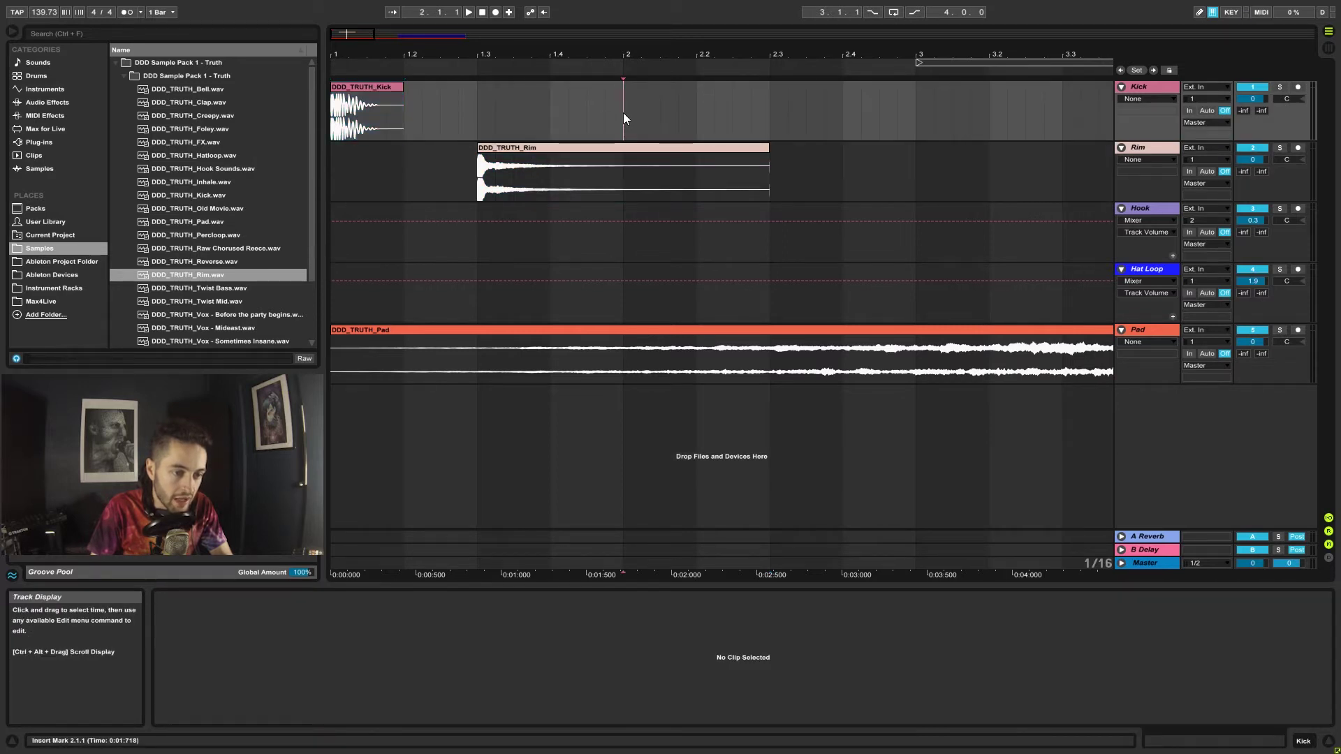
{"action": "left_click_drag", "start_coordinate": [623, 112], "coordinate": [316, 82]}
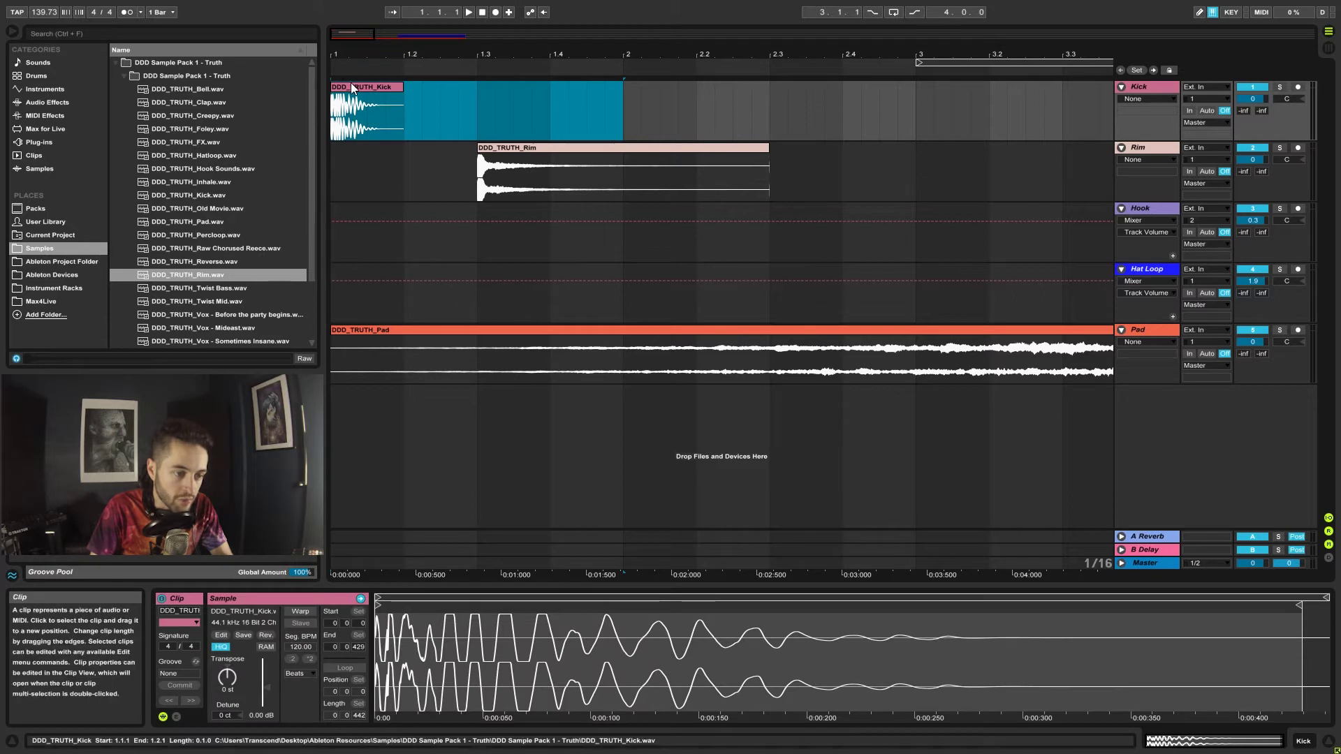
{"action": "left_click", "coordinate": [624, 111]}
{"action": "left_click_drag", "start_coordinate": [624, 111], "coordinate": [357, 117]}
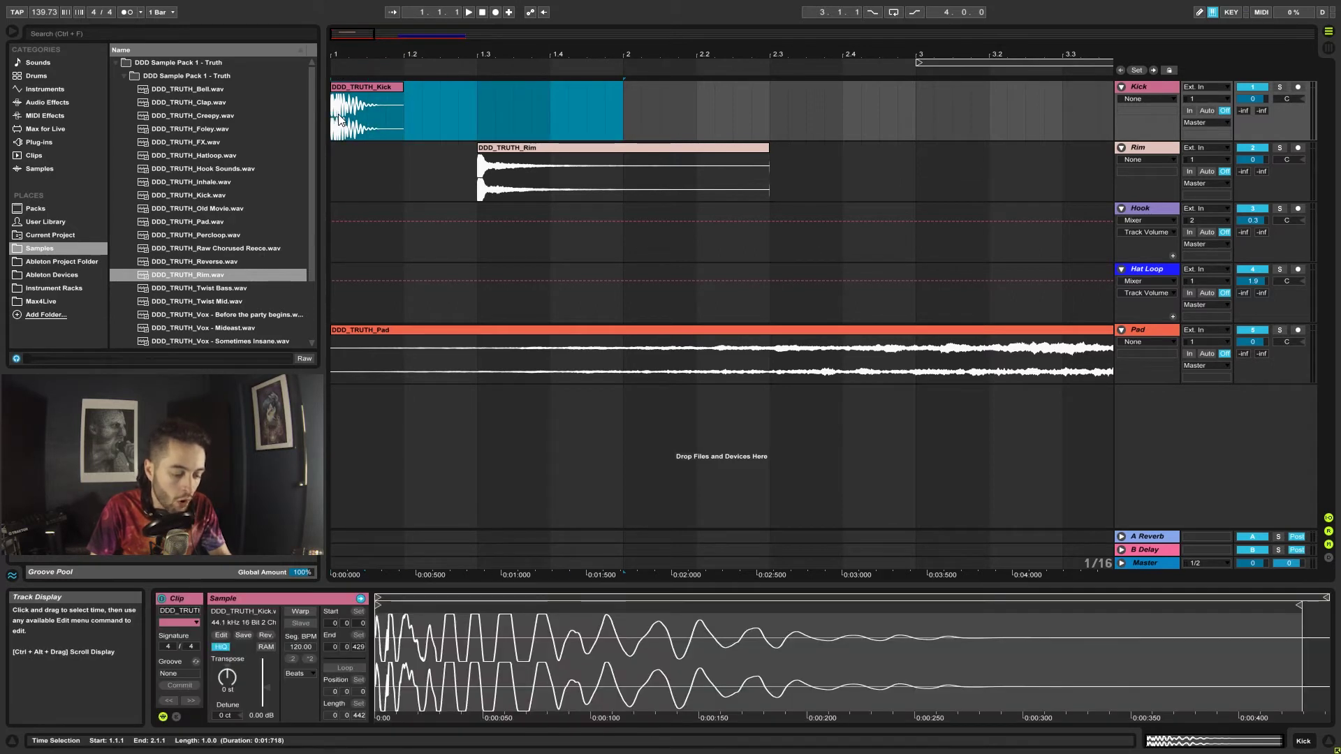
{"action": "key", "text": "ctrl+d"}
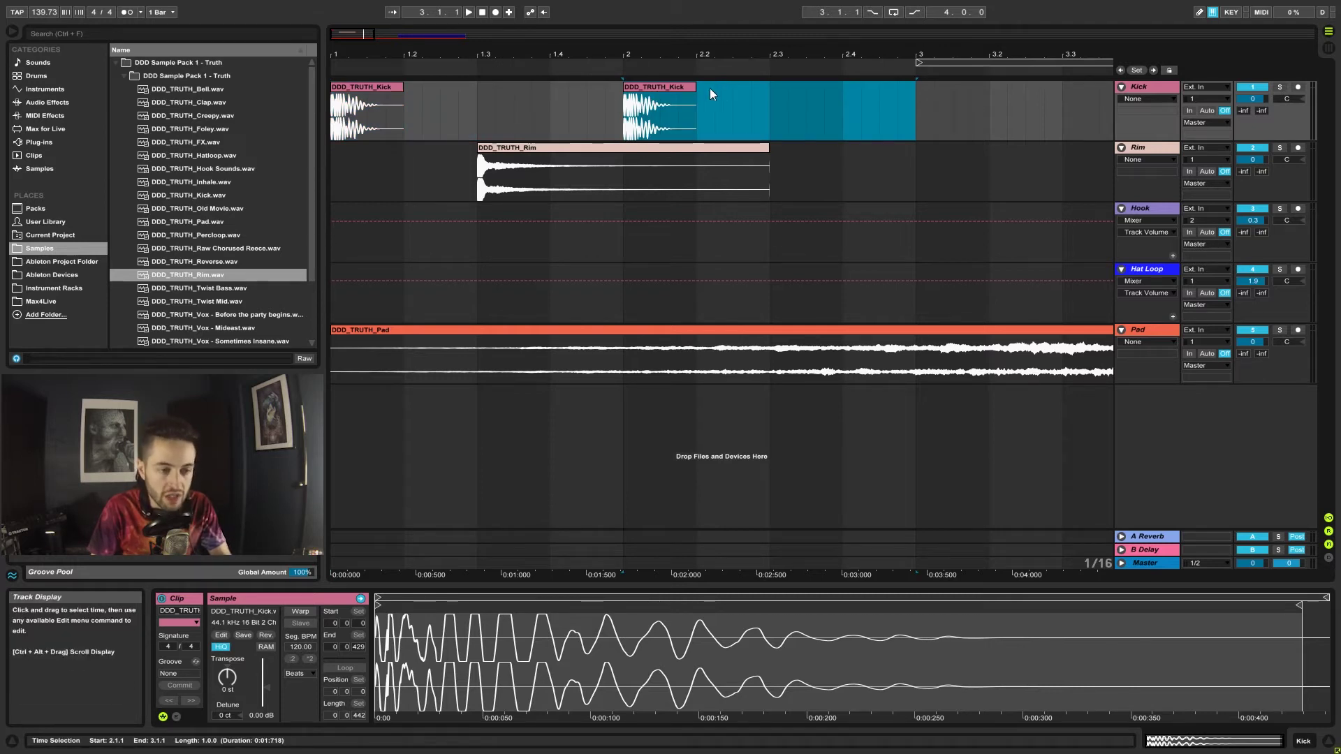
{"action": "left_click", "coordinate": [569, 146]}
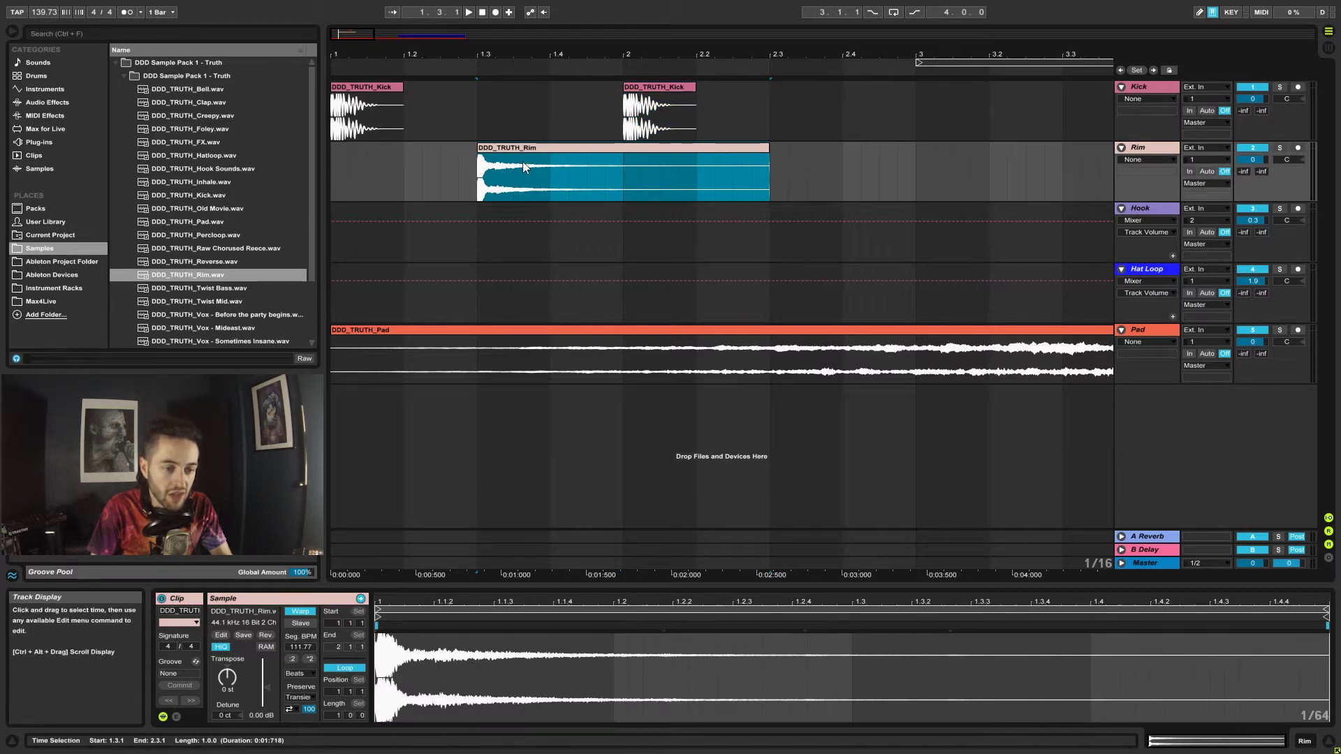
{"action": "key", "text": "ctrl+d"}
Step: Copy the first Kick clip to position 1.2.3 and play the pattern from bar 1
{"action": "left_click", "coordinate": [367, 112]}
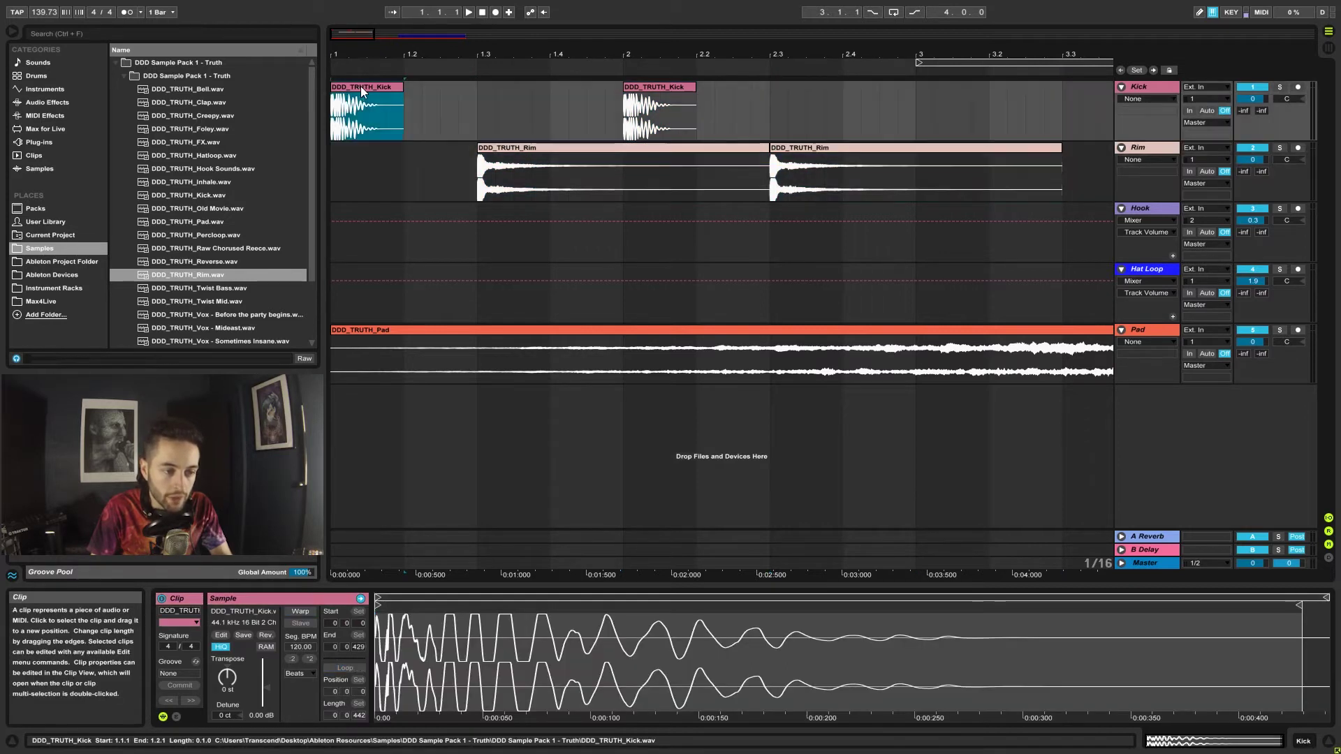
{"action": "left_click", "coordinate": [1067, 194], "text": "shift"}
{"action": "left_click", "coordinate": [420, 95]}
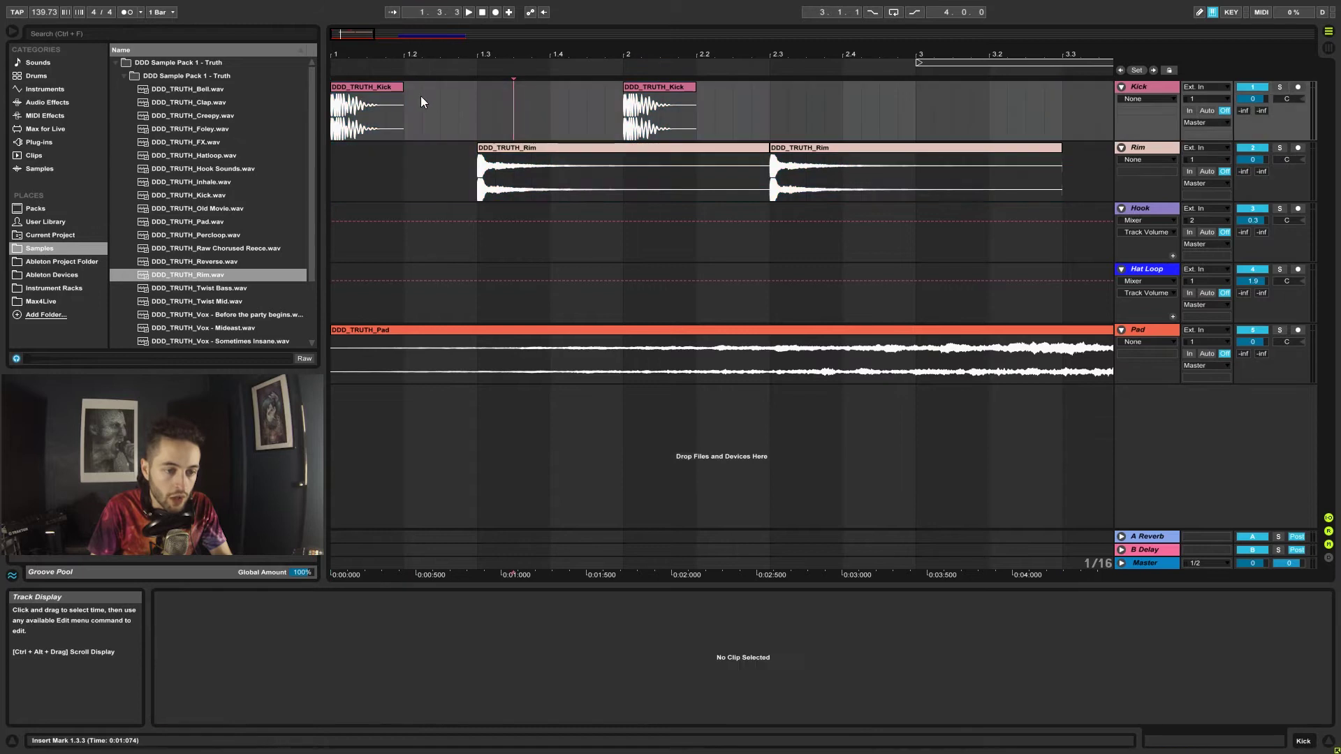
{"action": "left_click", "coordinate": [377, 89]}
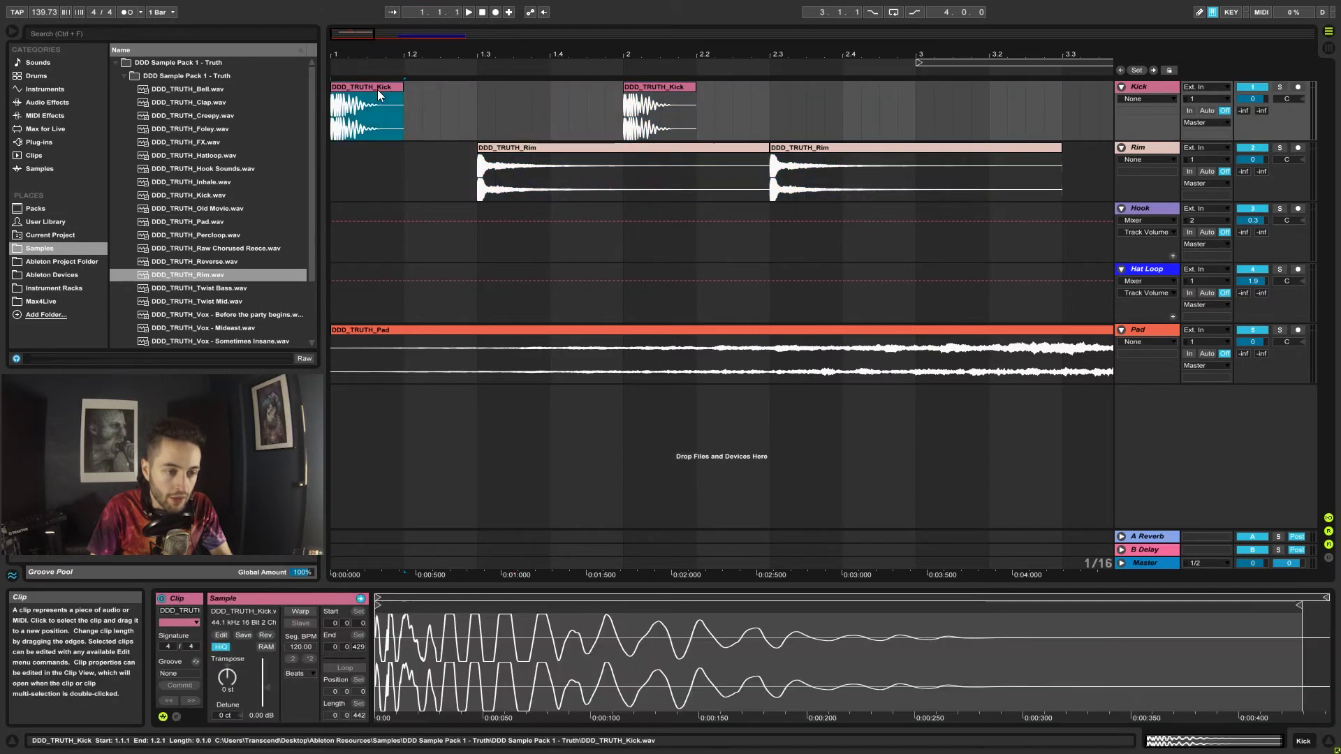
{"action": "left_click", "coordinate": [447, 114]}
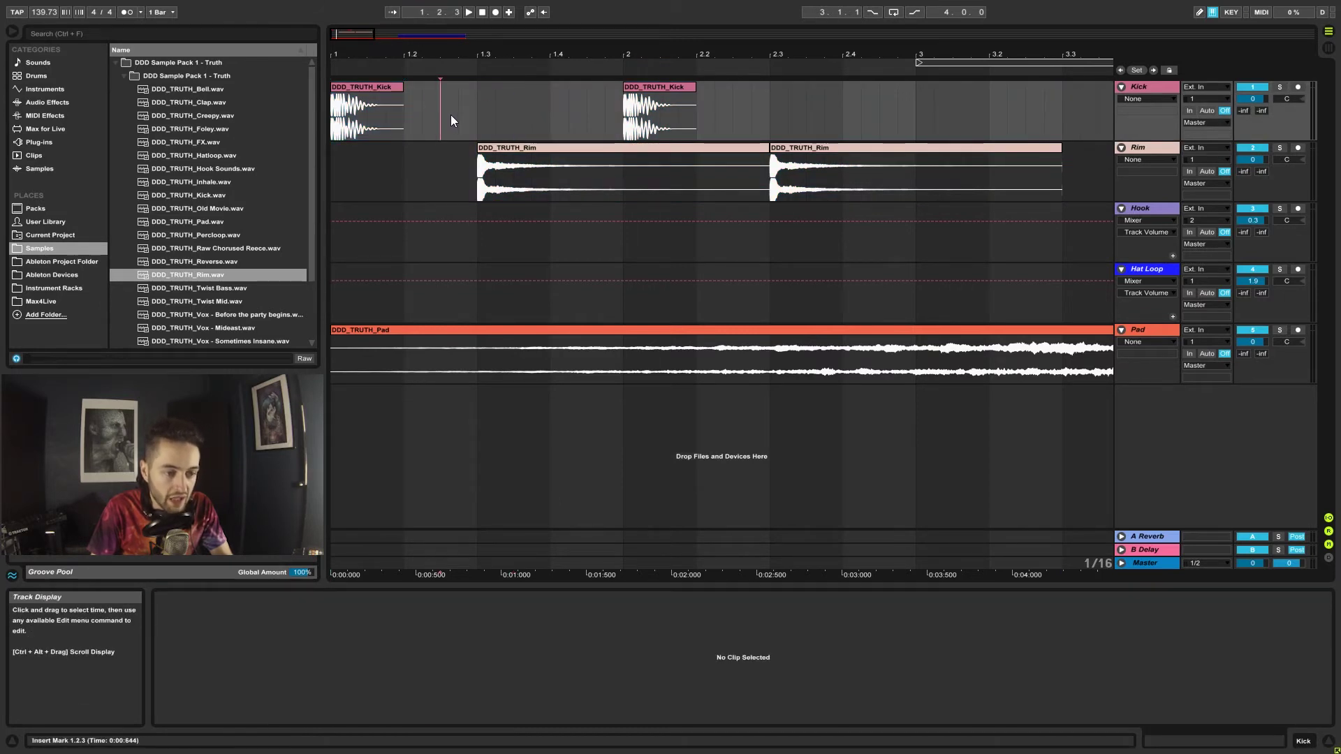
{"action": "key", "text": "ctrl+v"}
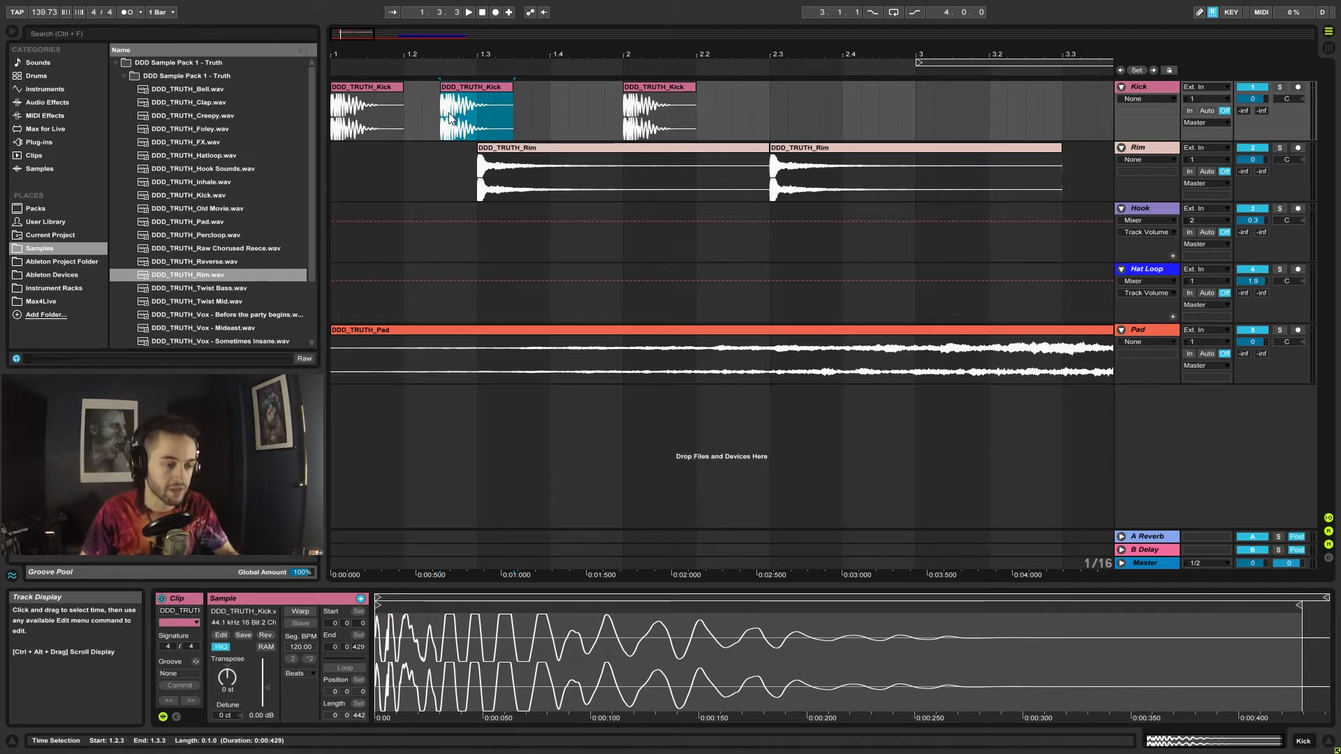
{"action": "left_click", "coordinate": [364, 89]}
{"action": "key", "text": "space"}
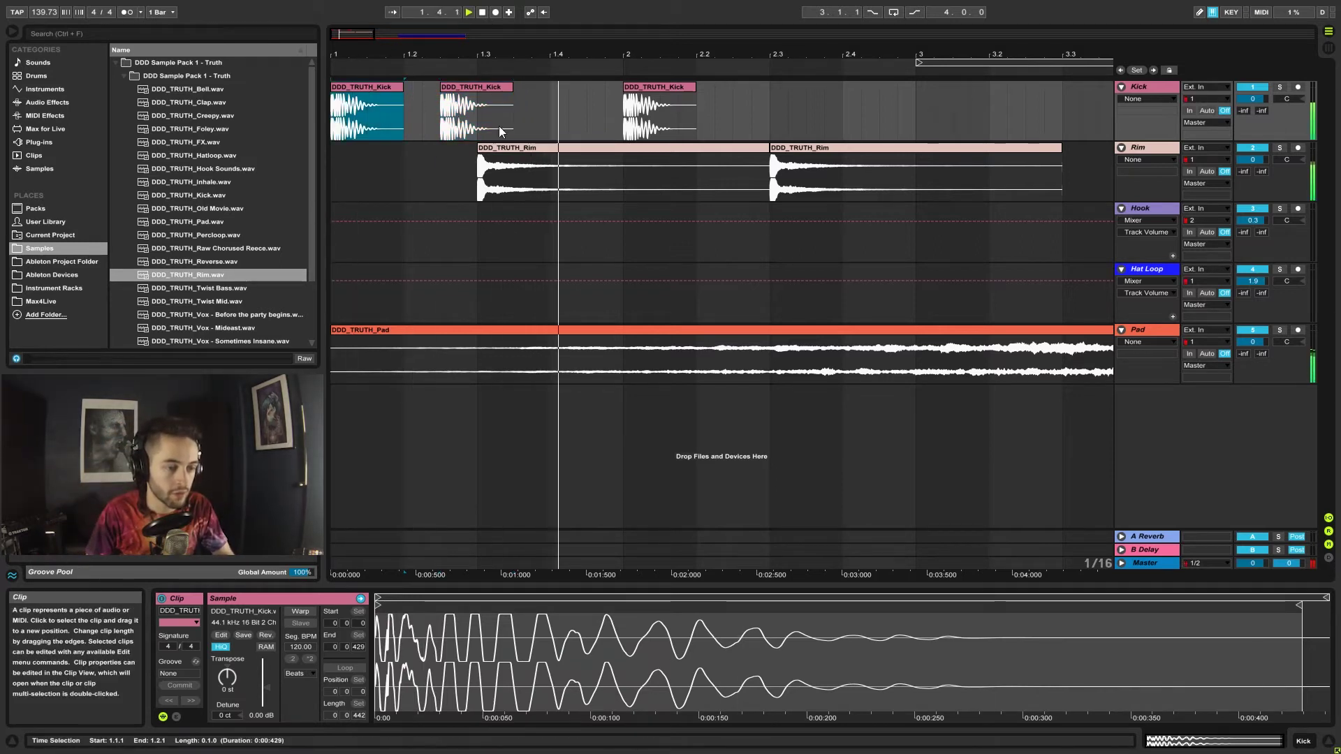
{"action": "key", "text": "space"}
Step: Duplicate the Kick track's two-hit first bar over bar 2
{"action": "left_click", "coordinate": [701, 111]}
{"action": "left_click_drag", "start_coordinate": [624, 112], "coordinate": [292, 99]}
{"action": "key", "text": "ctrl+d"}
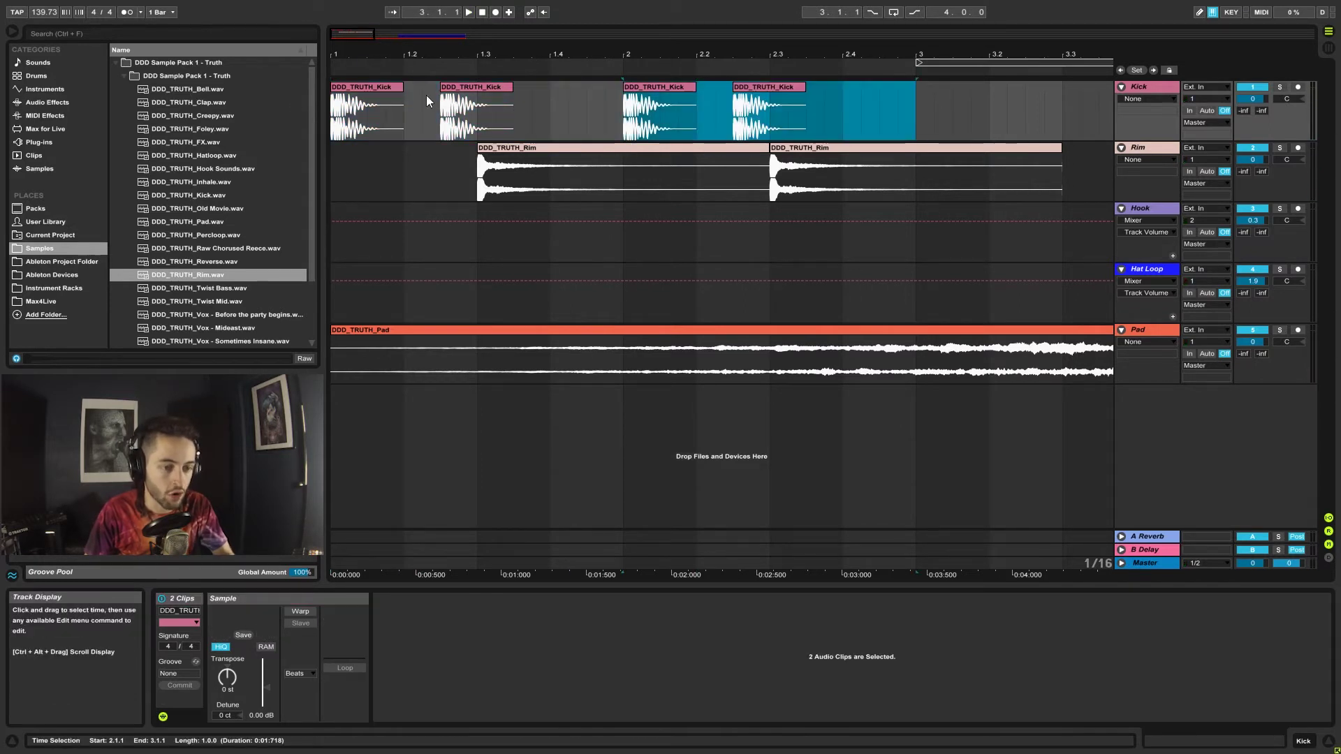
Step: Duplicate the Kick and Rim pattern of bars 1 and 2 three times to fill up to bar 9
{"action": "key", "text": "minus"}
{"action": "key", "text": "minus"}
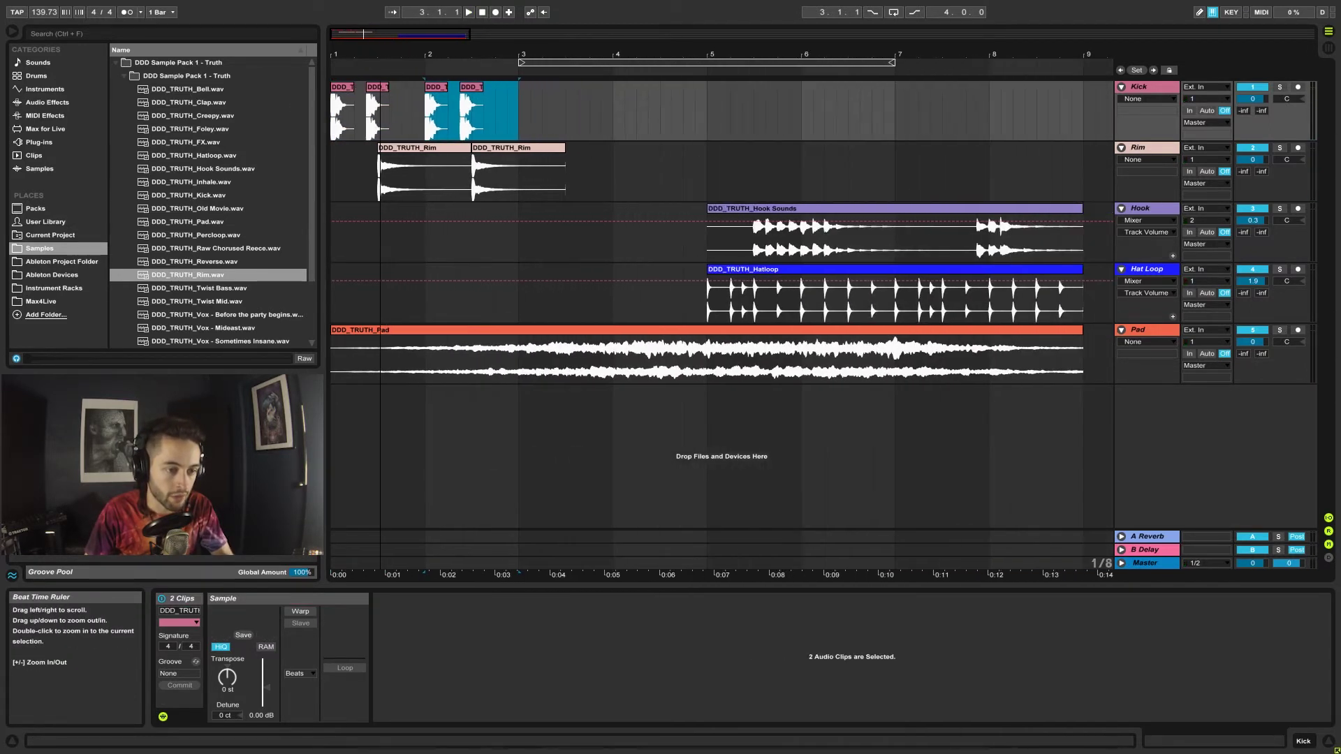
{"action": "left_click", "coordinate": [342, 89]}
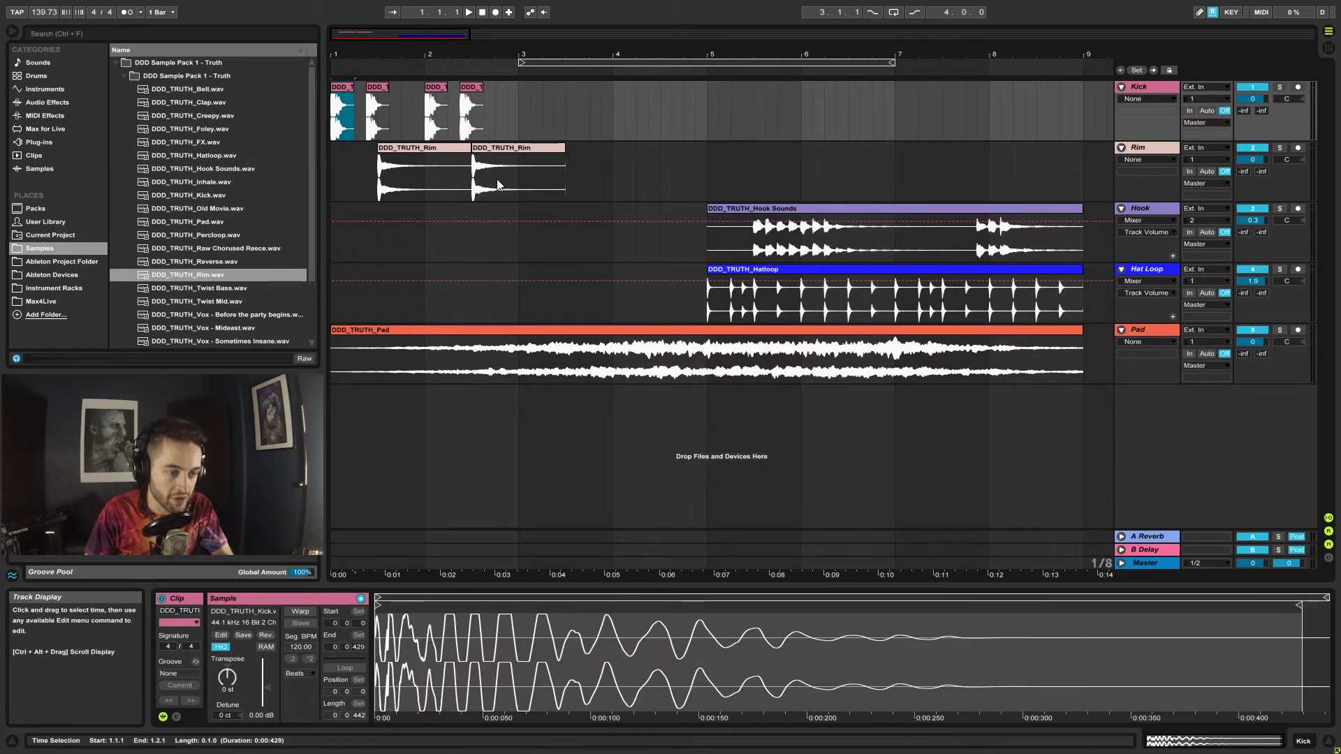
{"action": "left_click", "coordinate": [519, 197], "text": "shift"}
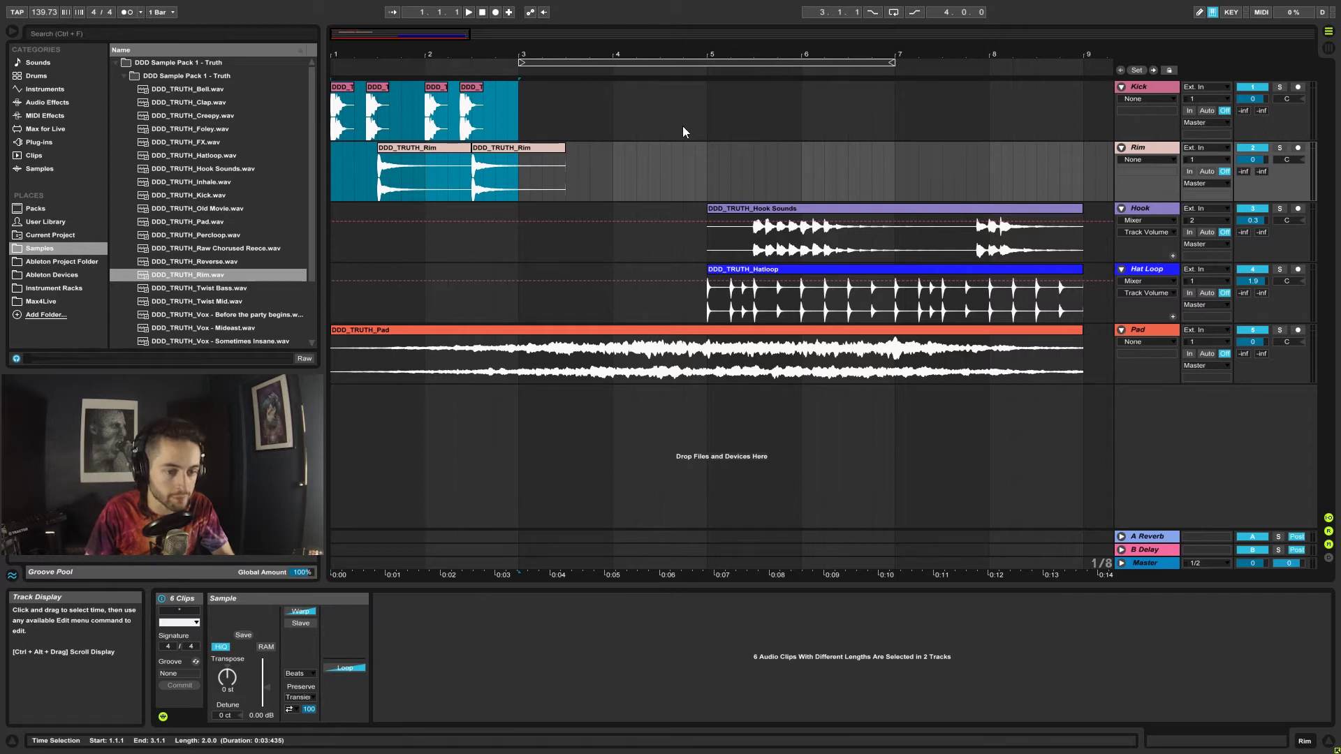
{"action": "key", "text": "ctrl+d"}
{"action": "key", "text": "minus"}
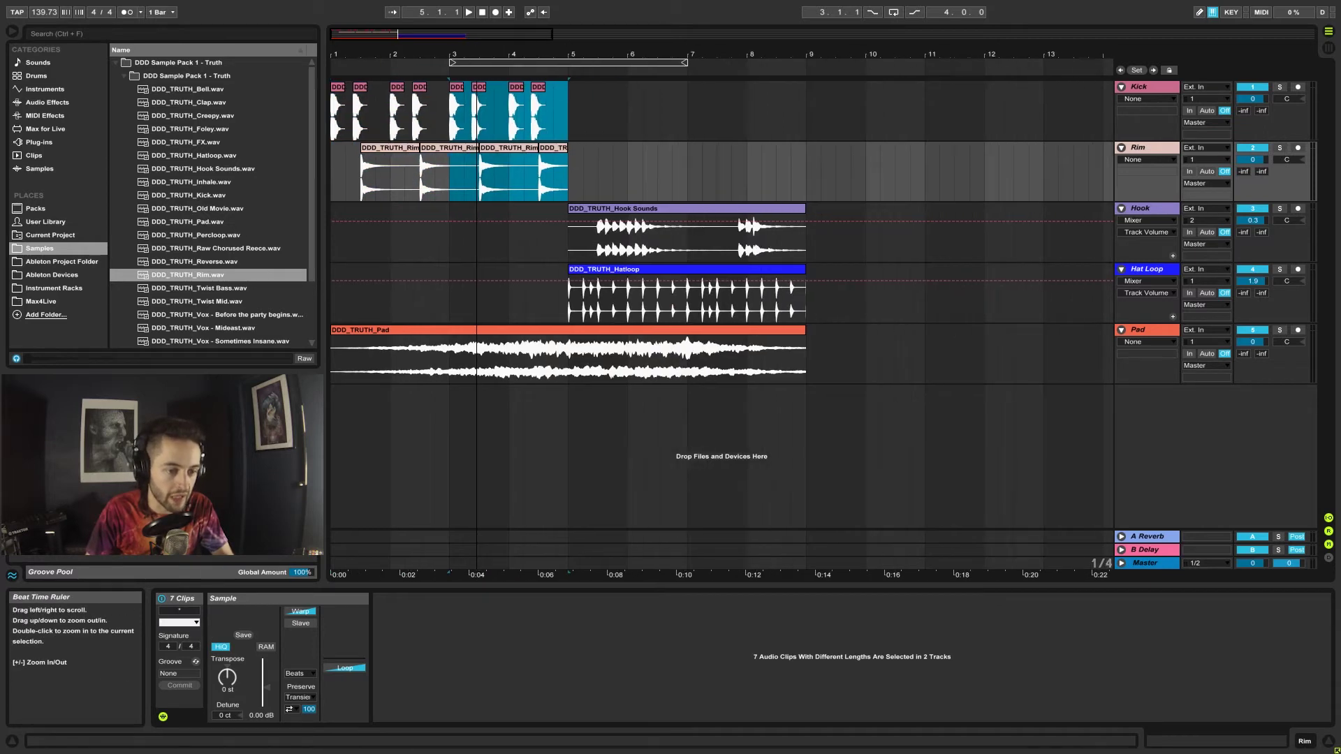
{"action": "key", "text": "ctrl+d"}
{"action": "key", "text": "ctrl+d"}
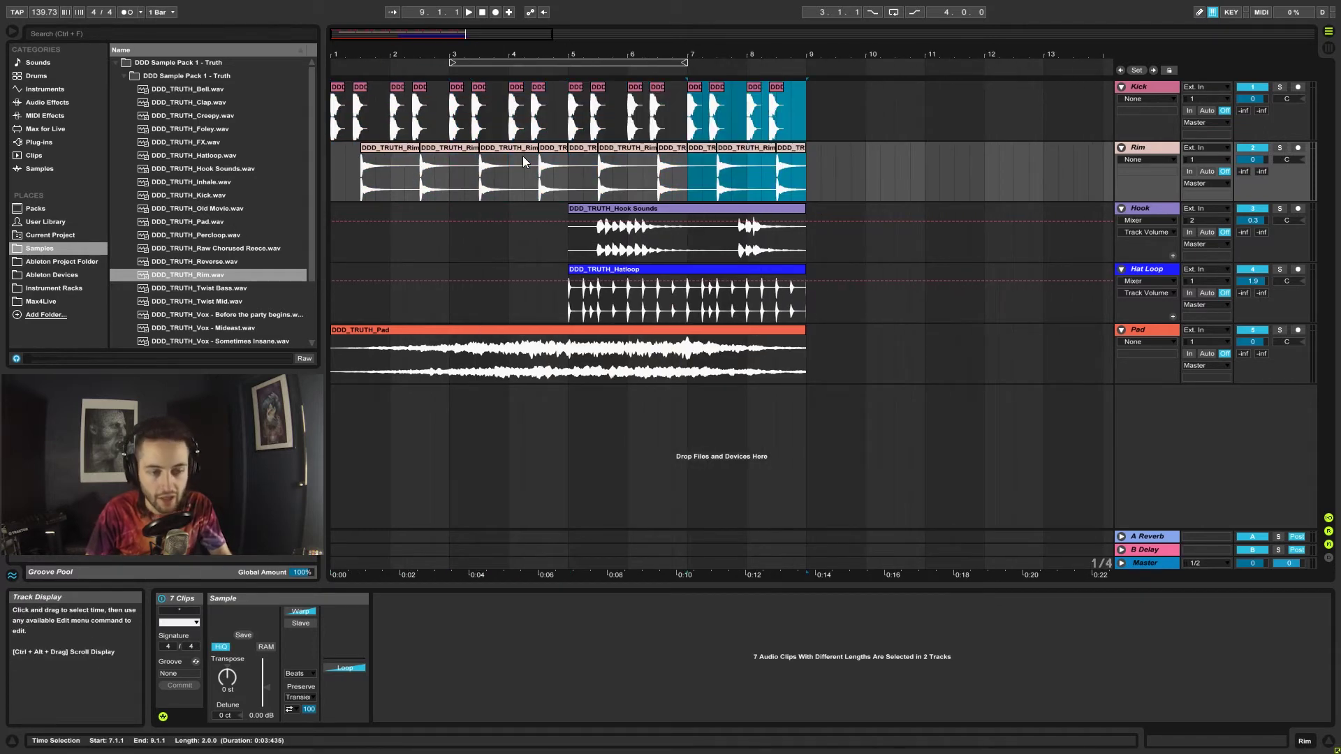
Step: Move the Hook Sounds and Hatloop clips to start at bar 9
{"action": "left_click", "coordinate": [700, 264]}
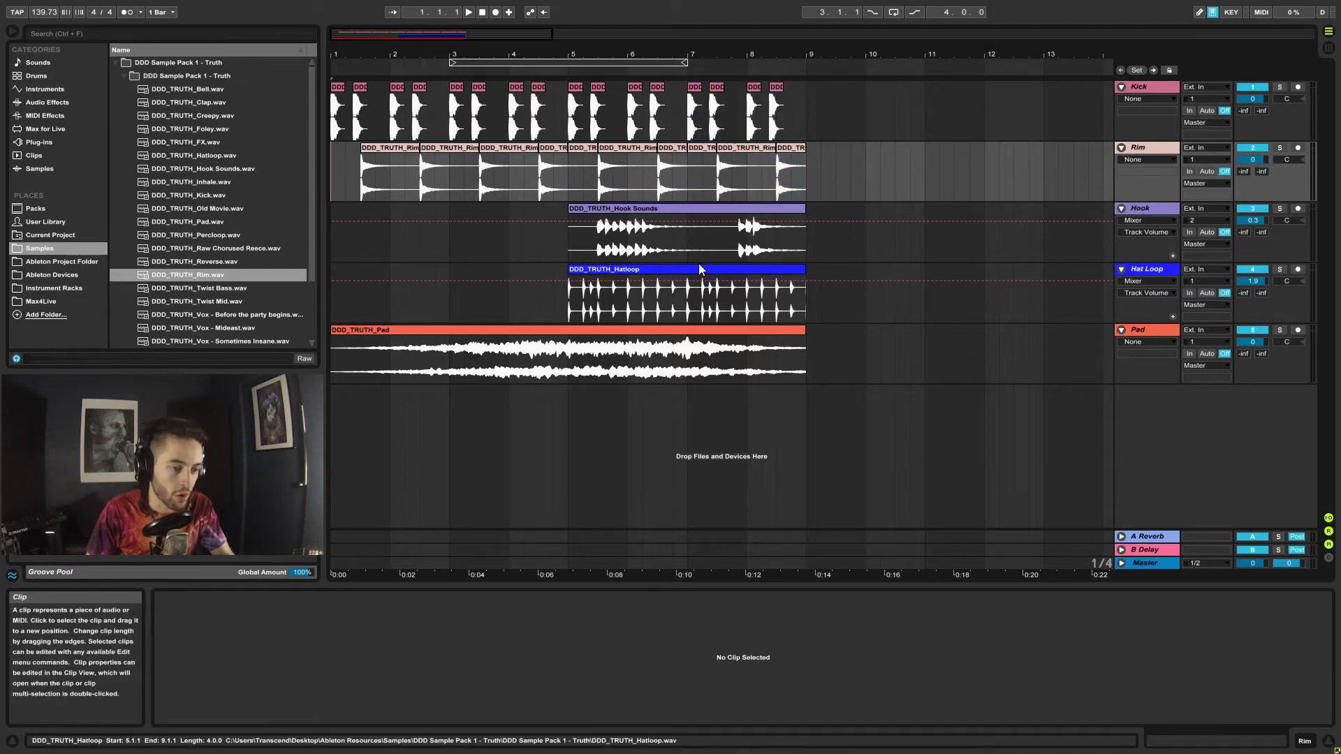
{"action": "left_click", "coordinate": [768, 208]}
{"action": "key", "text": "ctrl+d"}
{"action": "left_click_drag", "start_coordinate": [869, 213], "coordinate": [870, 212]}
{"action": "left_click_drag", "start_coordinate": [644, 268], "coordinate": [882, 269]}
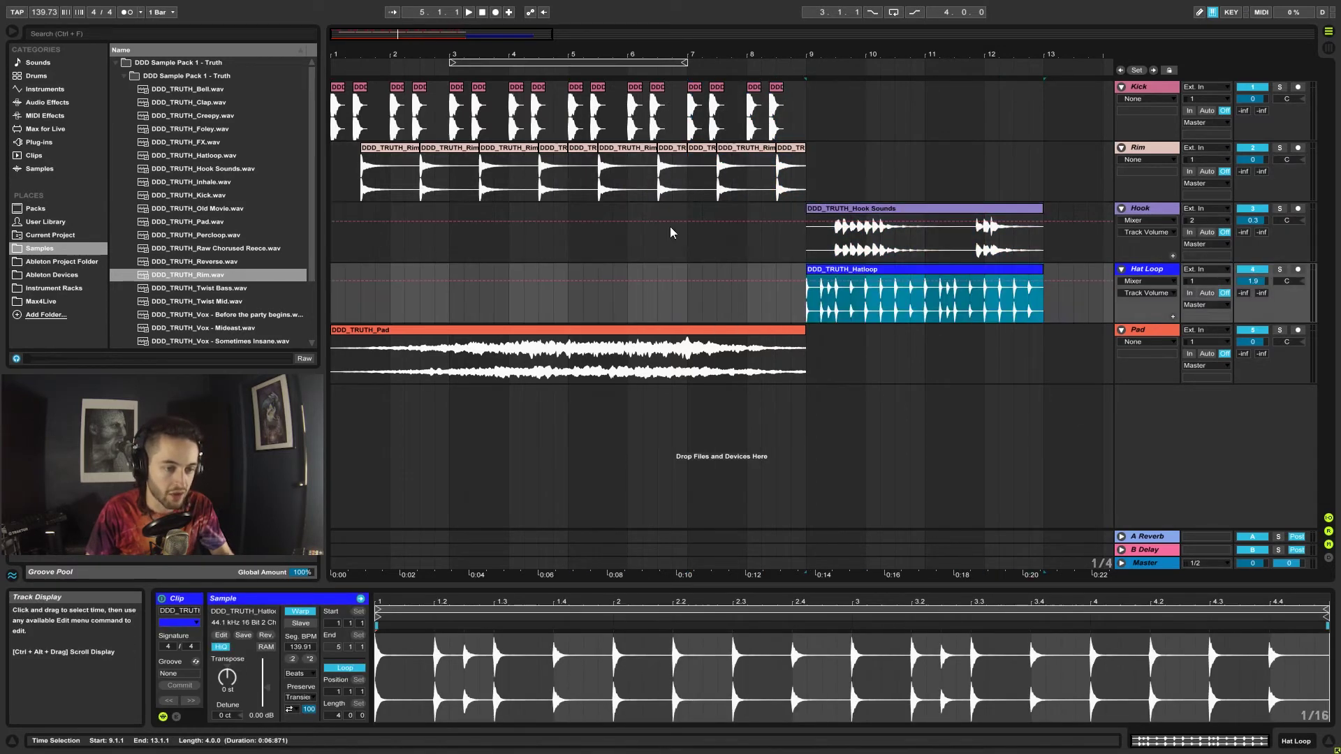
Step: Loop the Rim track's selection from bar 1 to bar 9 and place the insert marker back at bar 1
{"action": "left_click", "coordinate": [334, 178]}
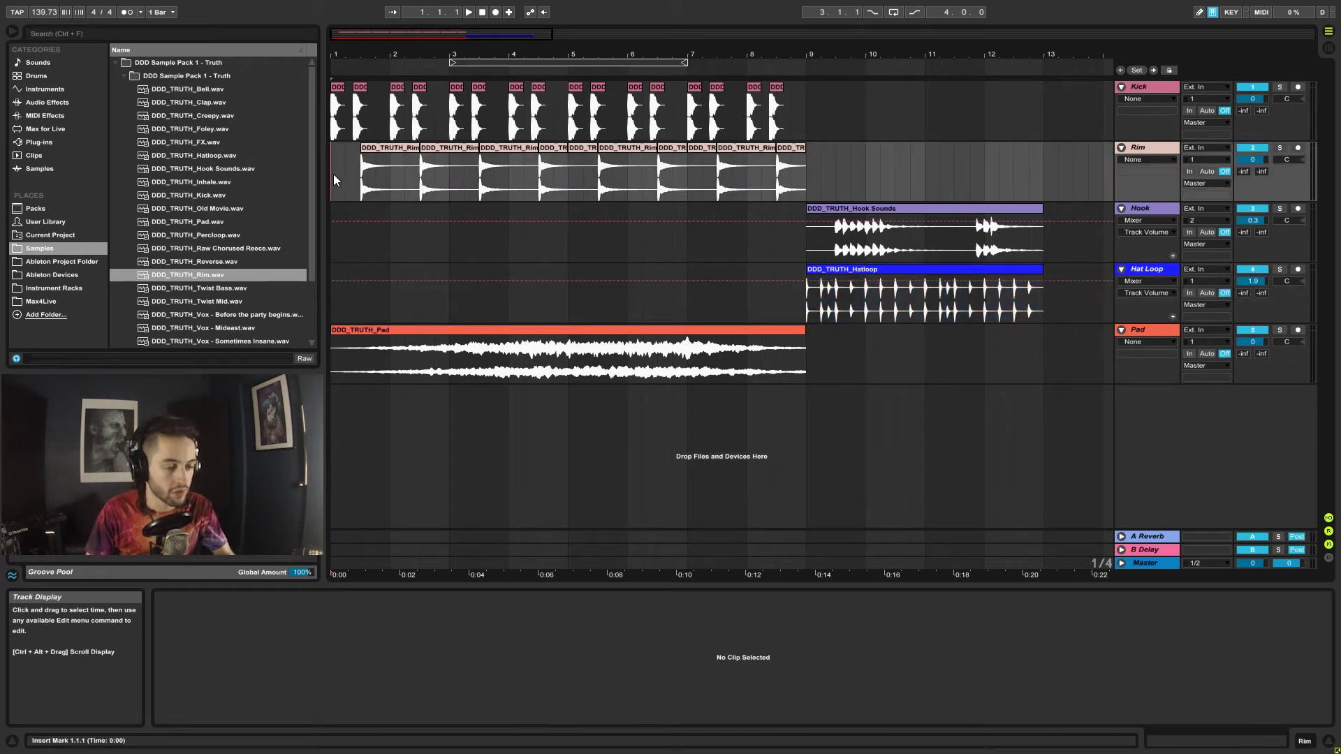
{"action": "left_click_drag", "start_coordinate": [335, 179], "coordinate": [832, 208]}
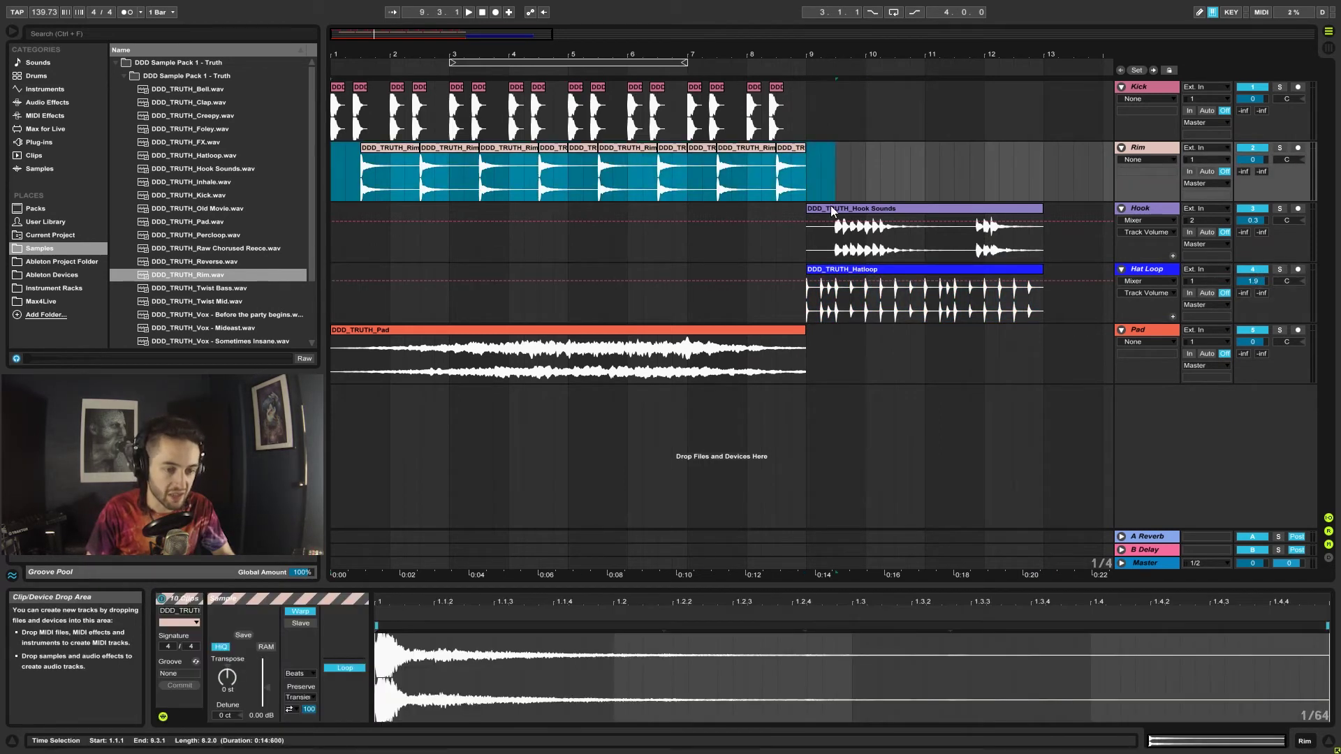
{"action": "right_click", "coordinate": [699, 173]}
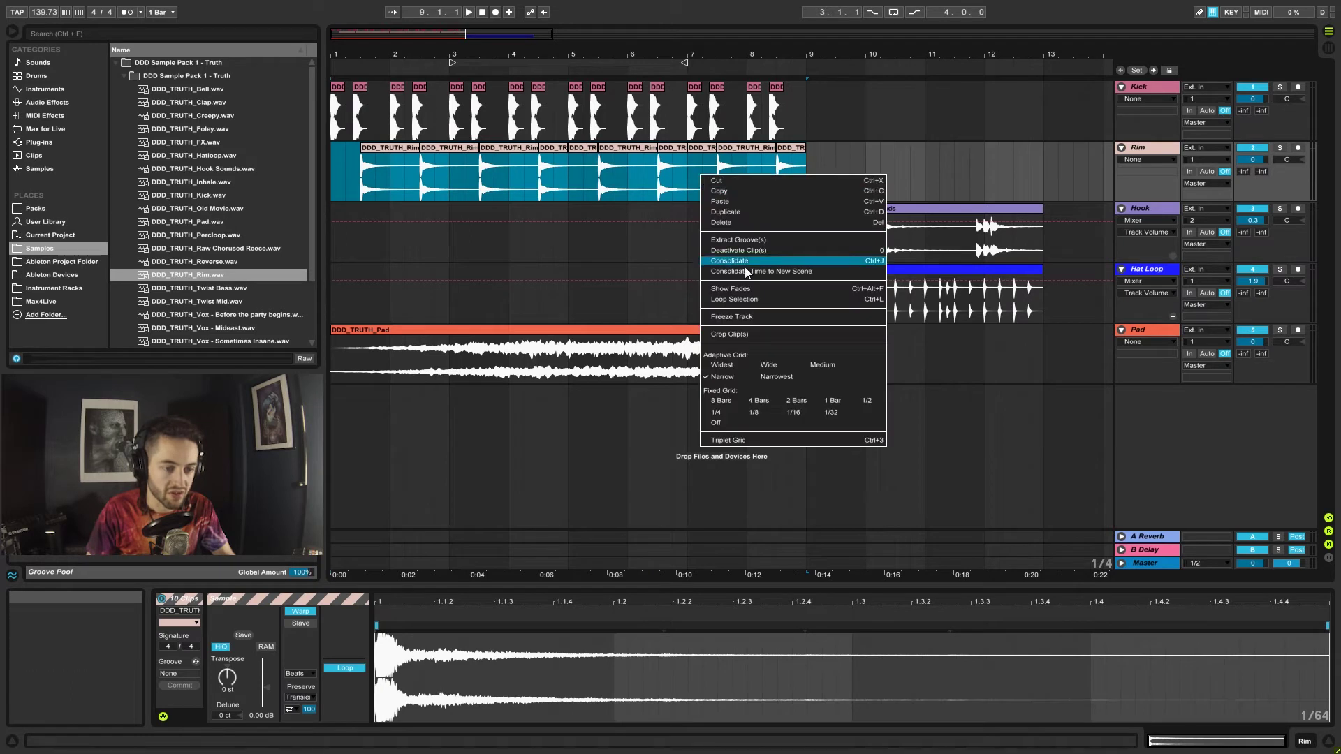
{"action": "left_click", "coordinate": [746, 311]}
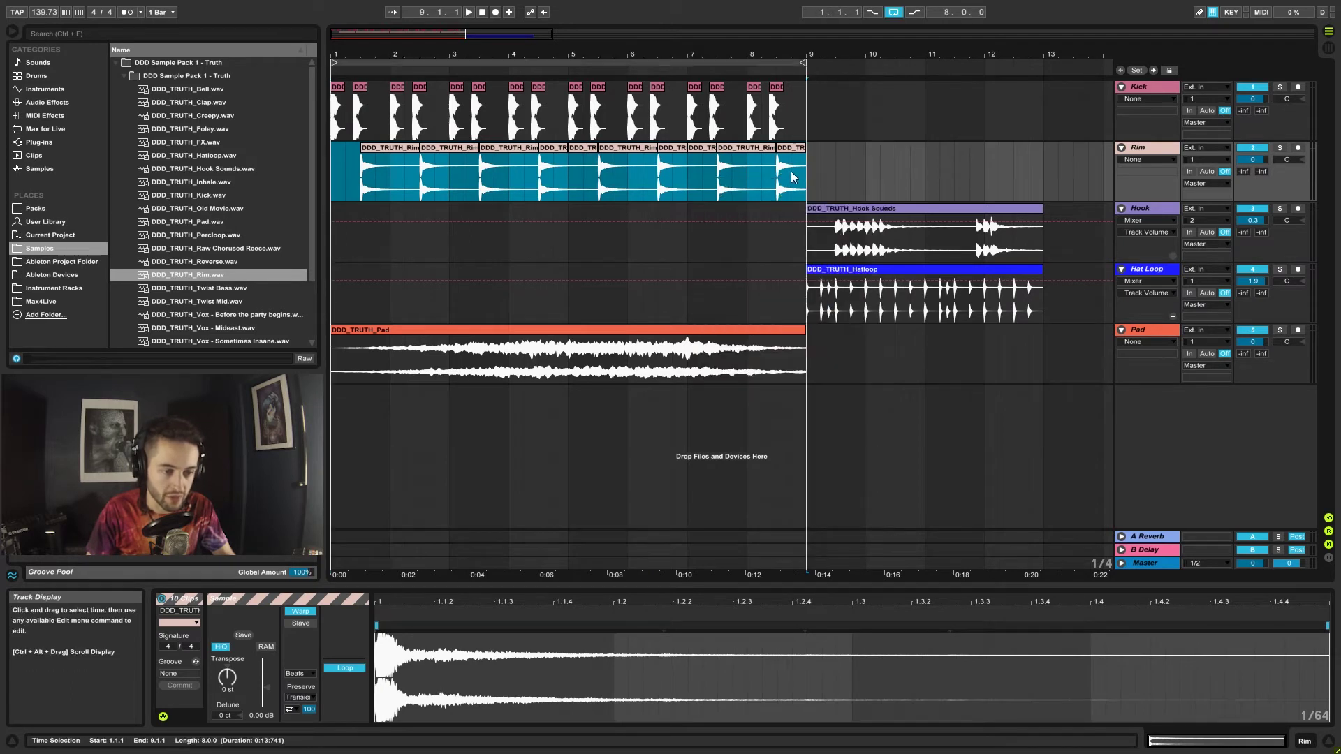
{"action": "right_click", "coordinate": [715, 173]}
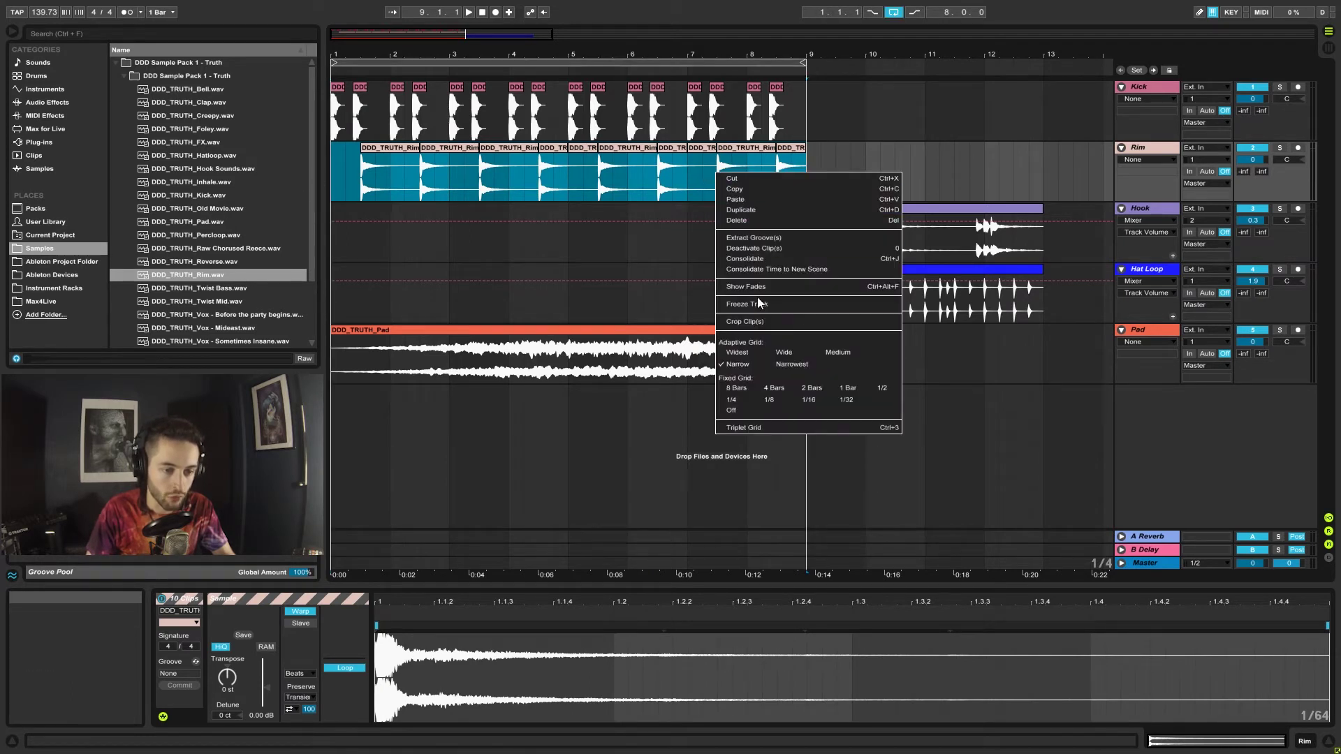
{"action": "left_click", "coordinate": [334, 169]}
{"action": "left_click", "coordinate": [334, 169]}
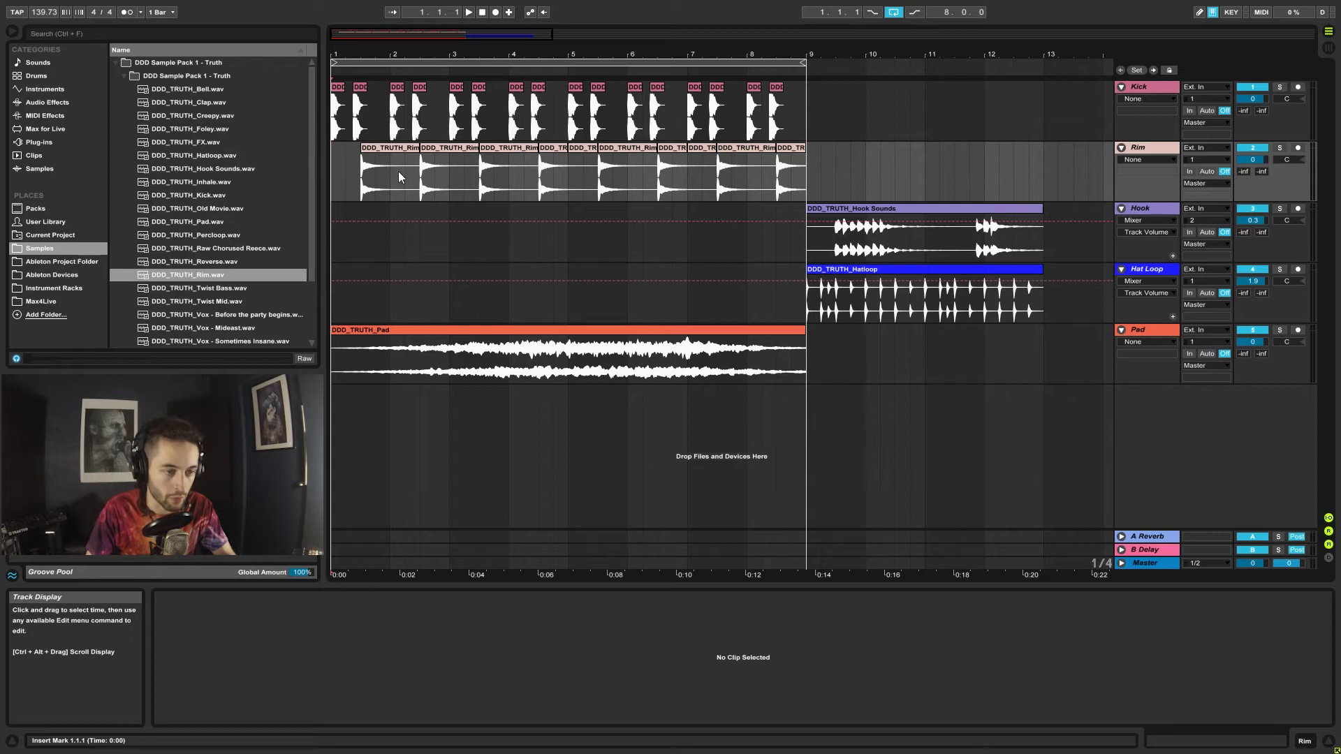
Step: Set the Kick track's volume to -3 dB
{"action": "left_click", "coordinate": [1259, 98]}
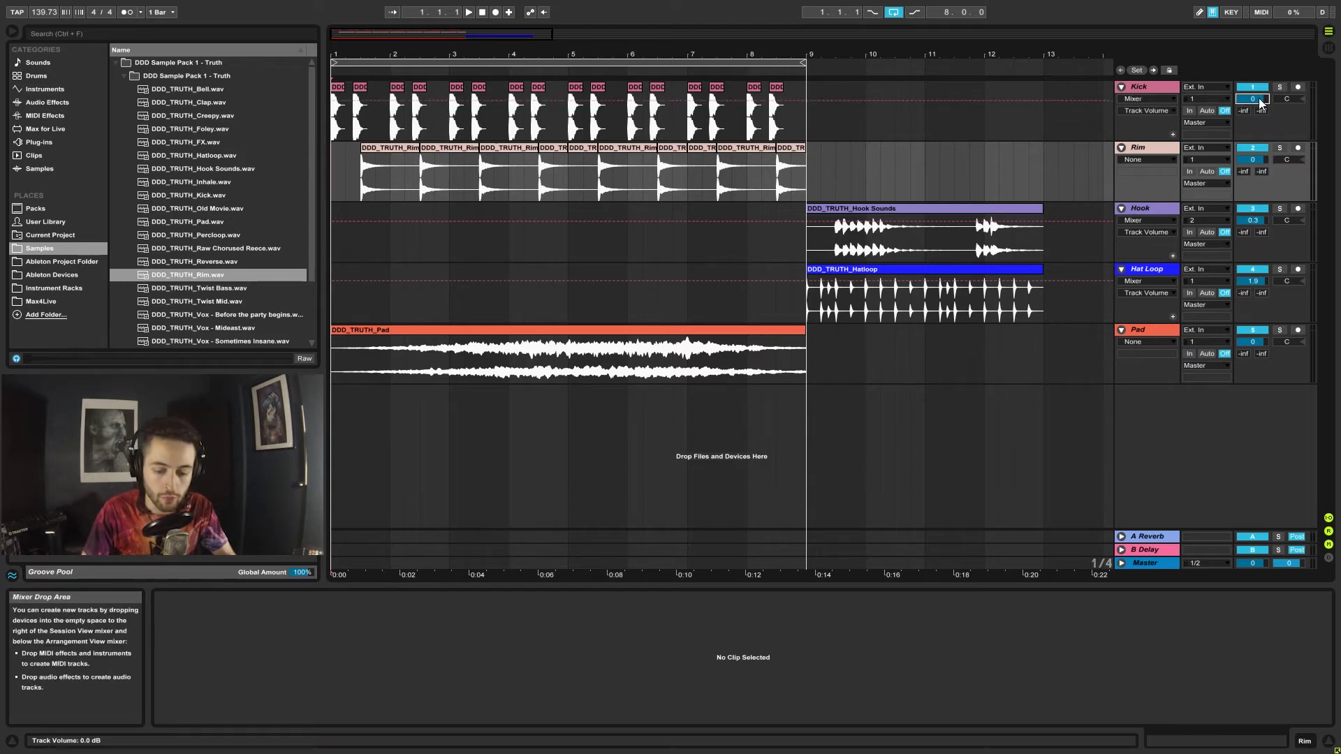
{"action": "type", "text": "-3"}
{"action": "key", "text": "Return"}
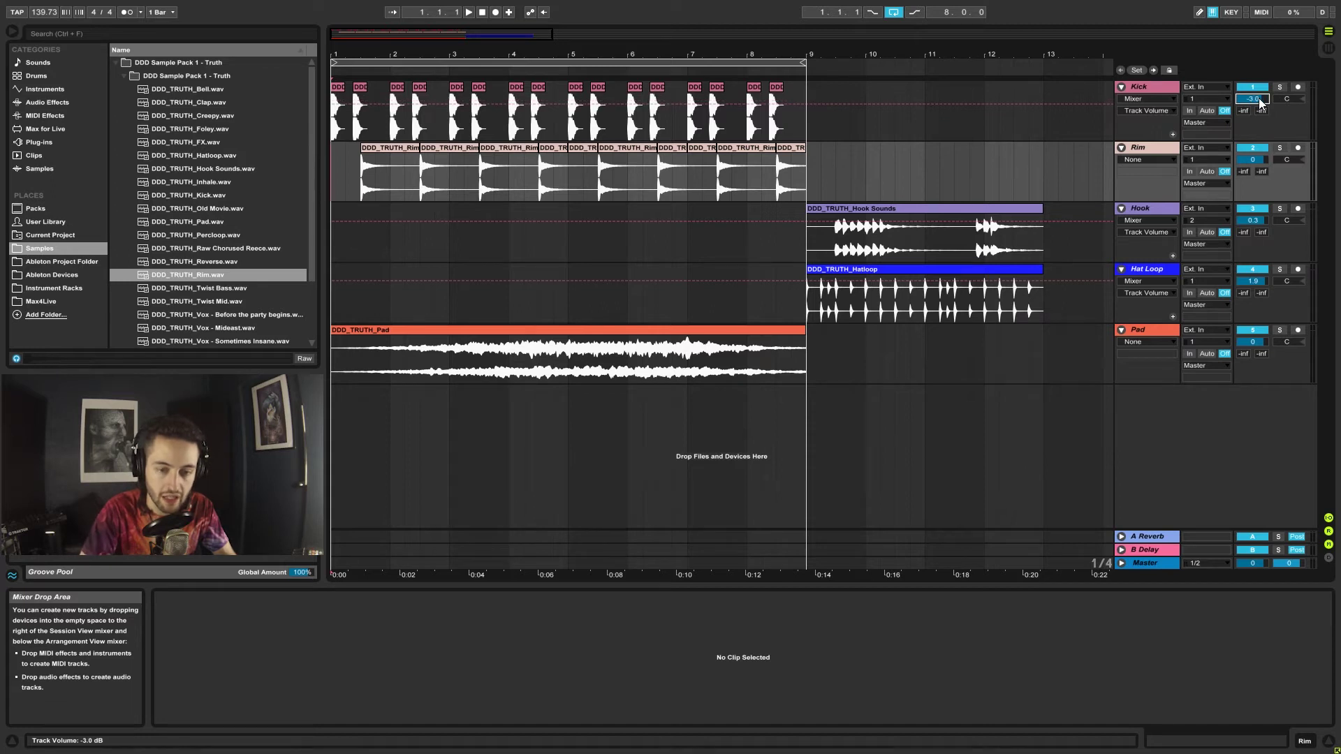
Step: Set the Rim and Pad track volumes to -3 dB and play the arrangement from bar 1
{"action": "left_click", "coordinate": [1250, 160]}
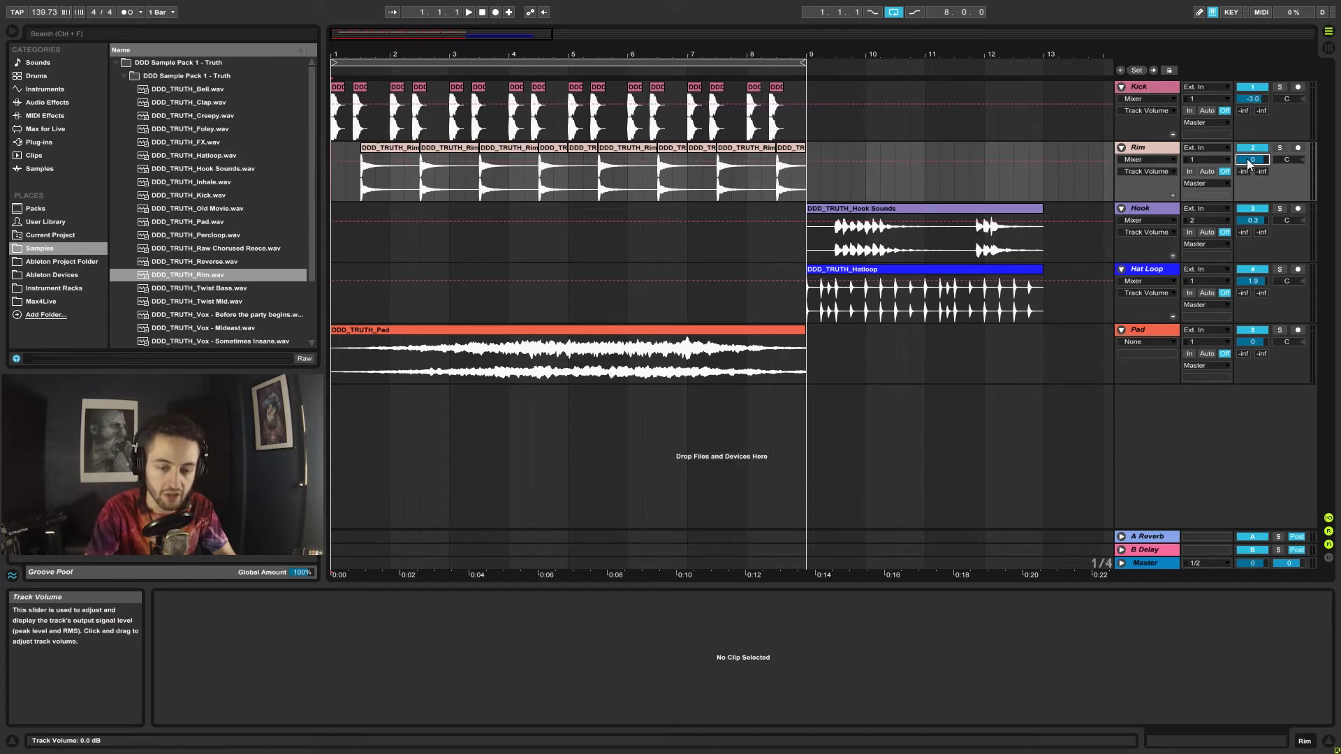
{"action": "type", "text": "-3"}
{"action": "key", "text": "Return"}
{"action": "left_click", "coordinate": [1256, 341]}
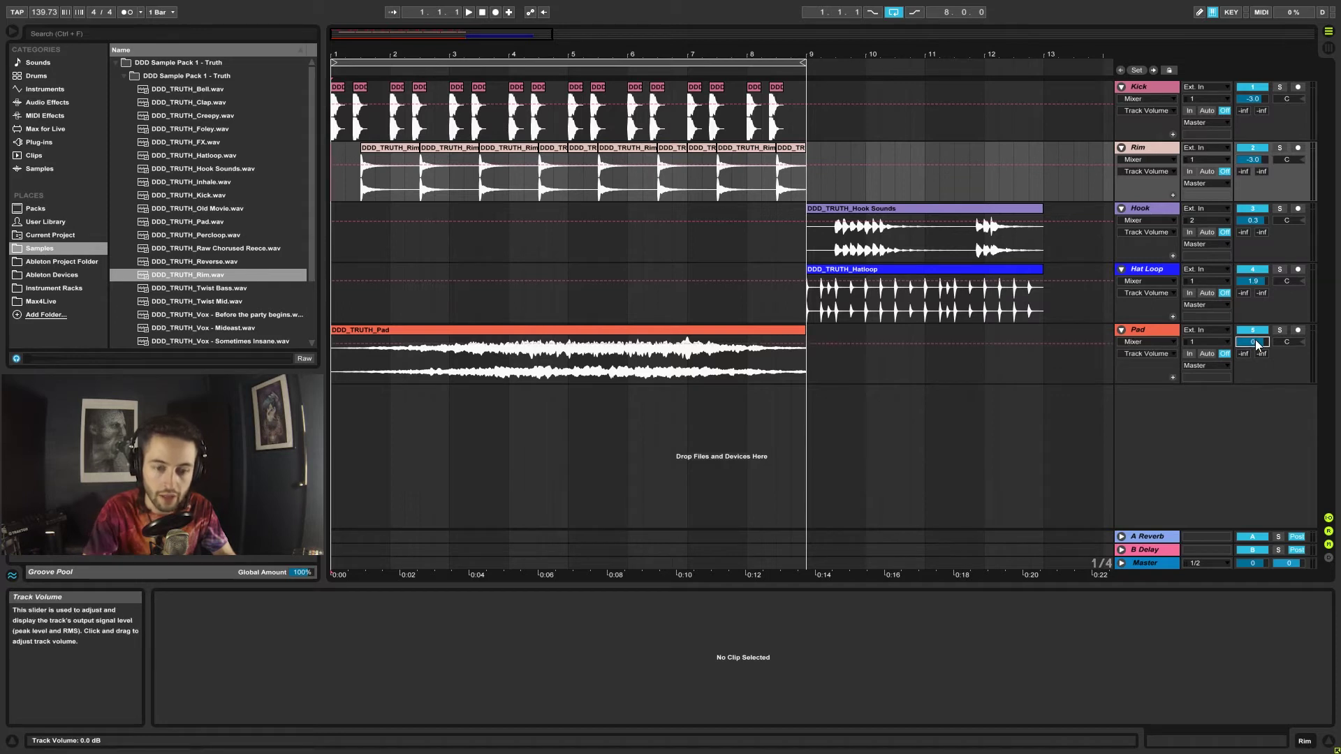
{"action": "left_click", "coordinate": [332, 305]}
{"action": "key", "text": "space"}
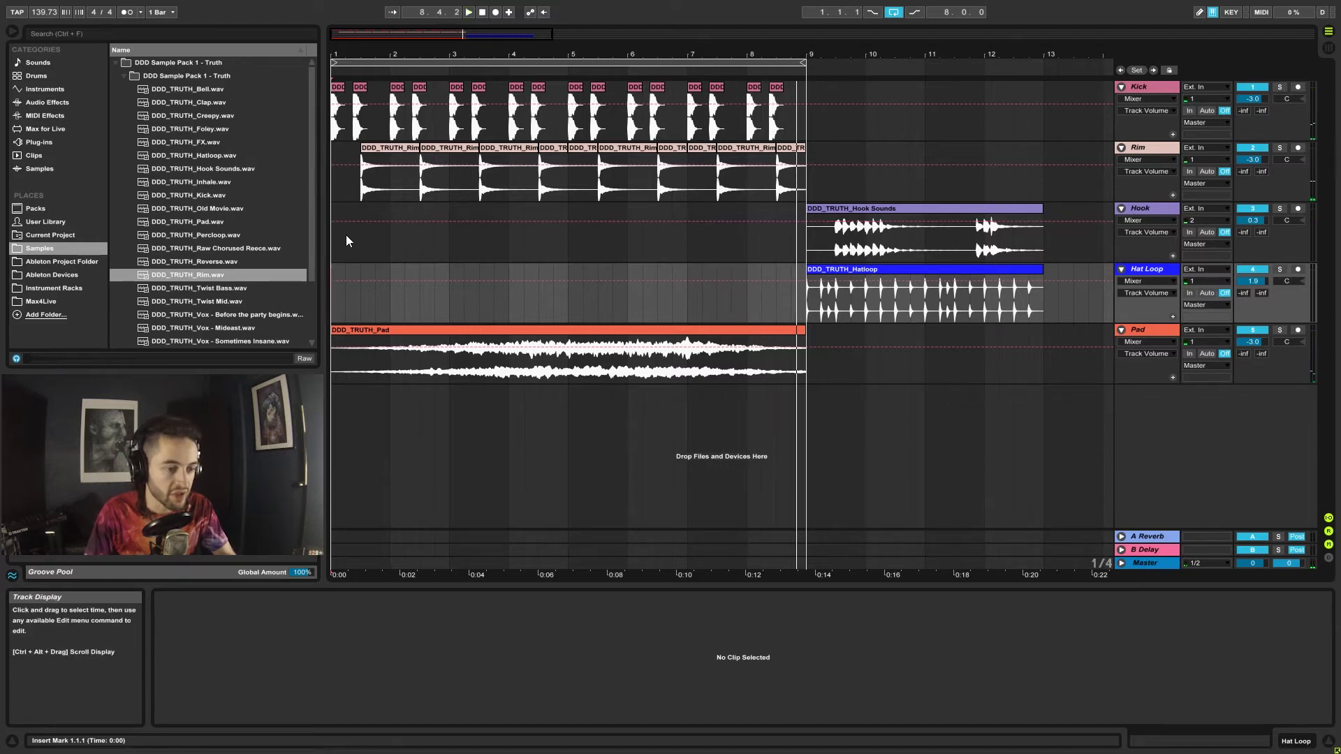
Step: Move the Hook Sounds clip so that it starts at bar 5 and ends at bar 9
{"action": "left_click_drag", "start_coordinate": [346, 239], "coordinate": [425, 248]}
{"action": "left_click_drag", "start_coordinate": [566, 238], "coordinate": [557, 236]}
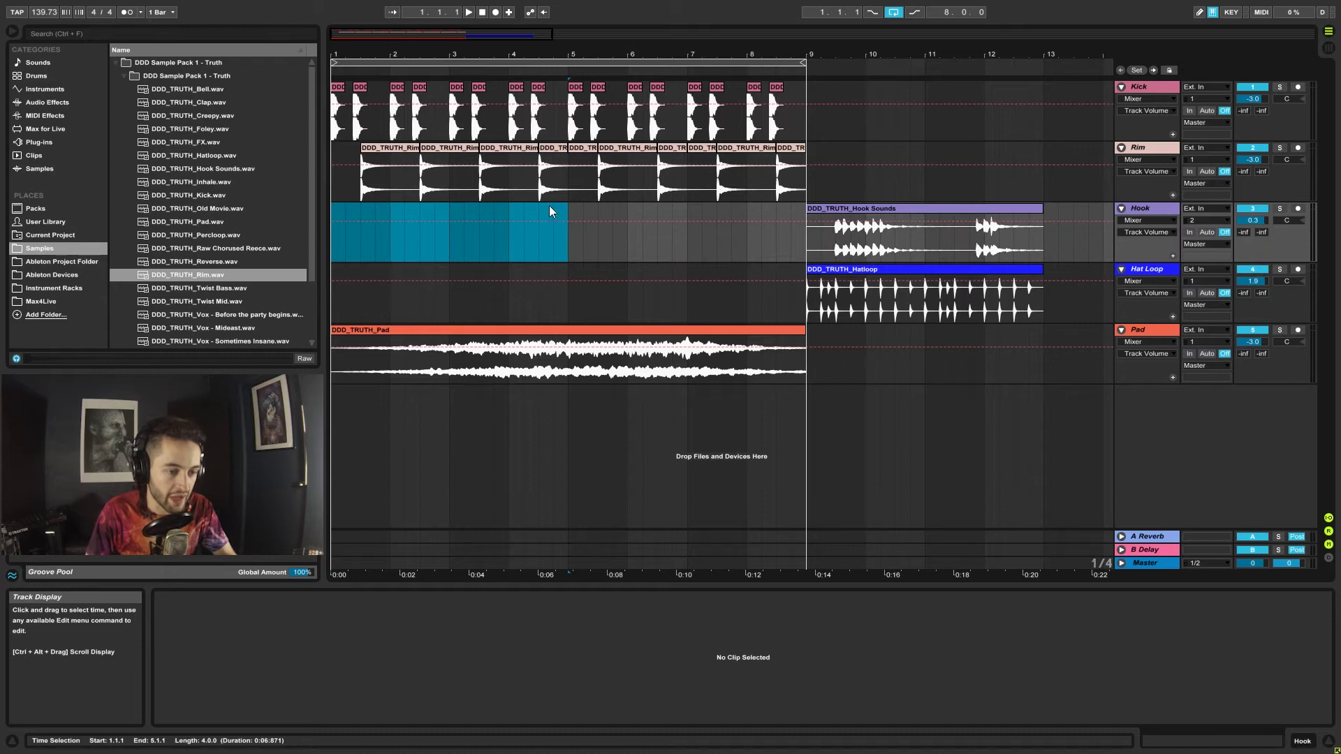
{"action": "left_click_drag", "start_coordinate": [913, 211], "coordinate": [680, 221]}
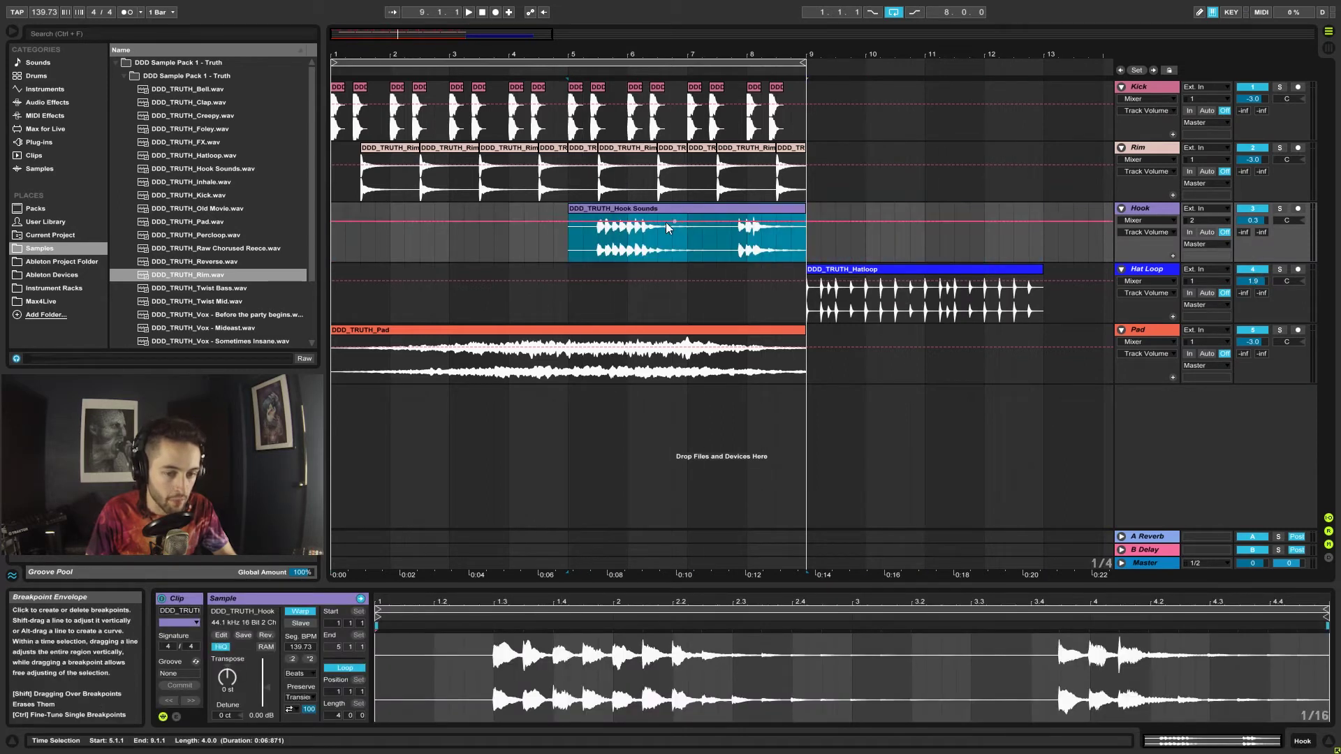
Step: Set the Hook and Hat Loop track volumes to -3 dB
{"action": "left_click", "coordinate": [1261, 223]}
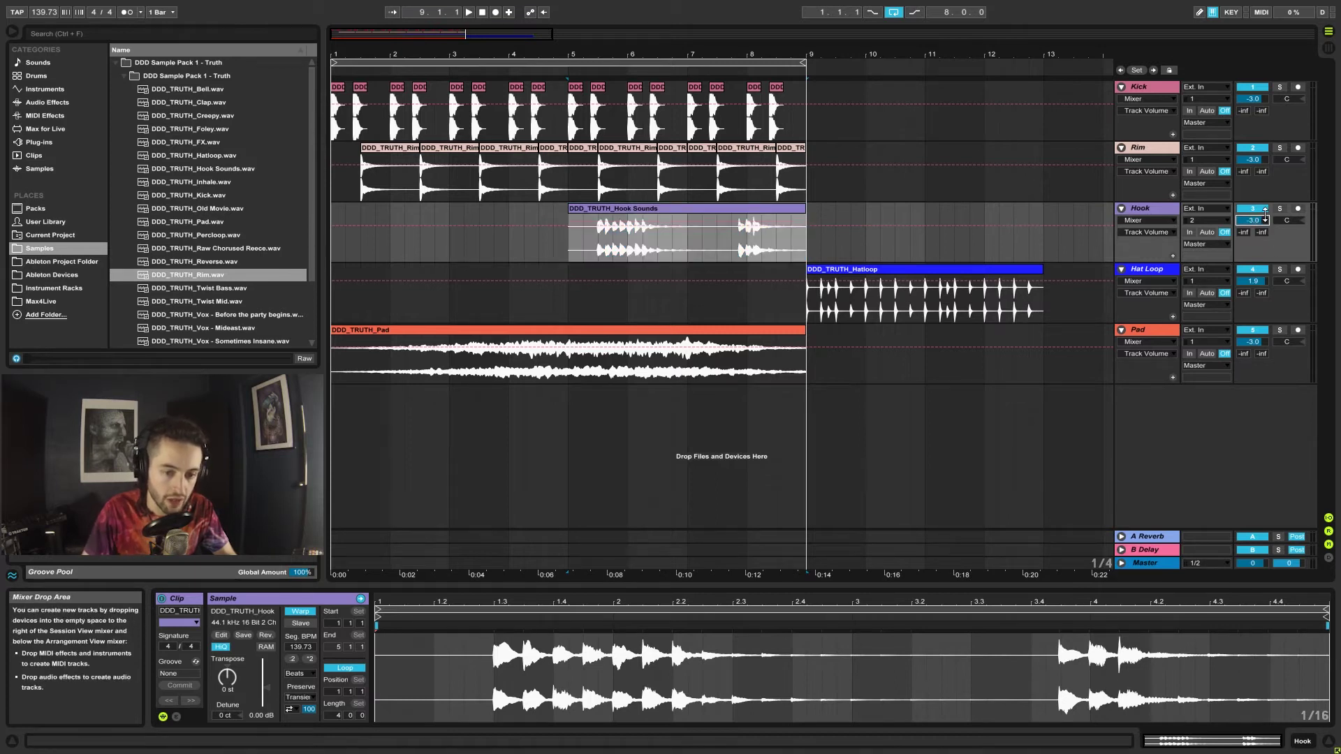
{"action": "left_click", "coordinate": [1253, 282]}
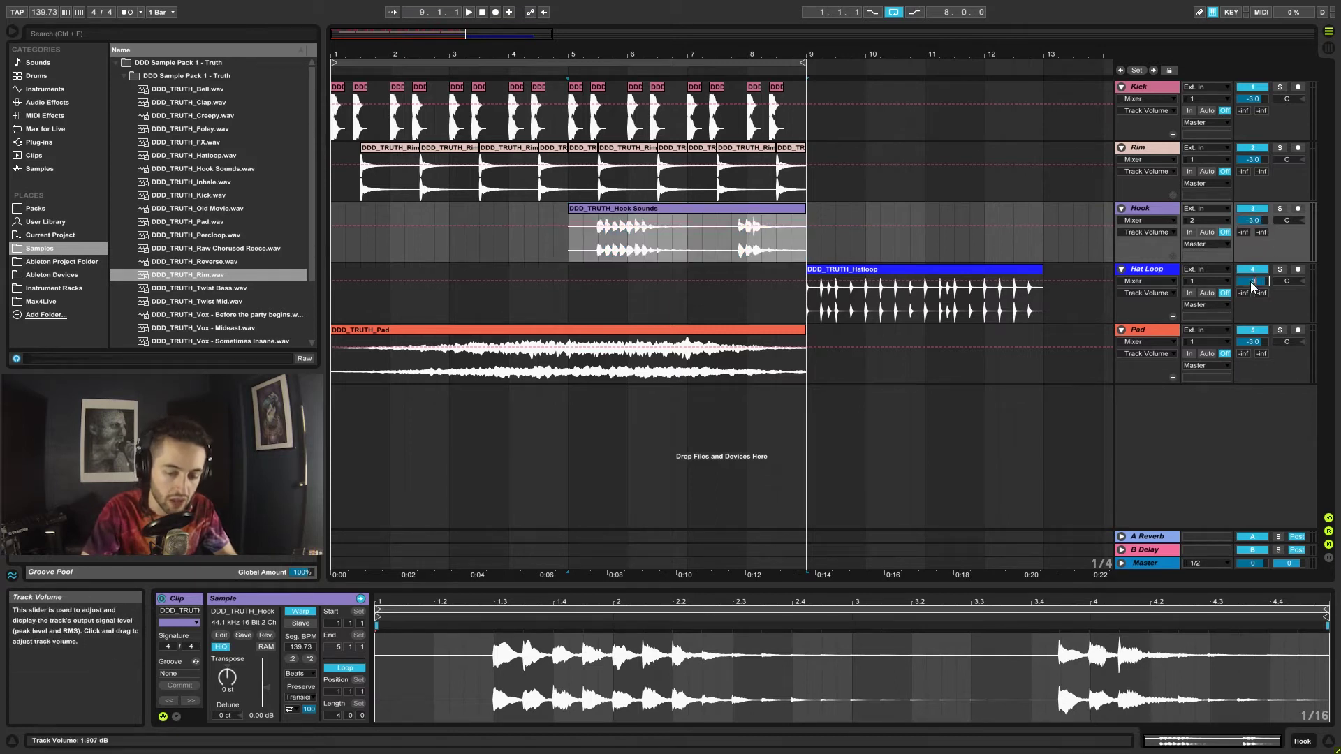
Step: Move the Hatloop clip to start at bar 5 and play the arrangement from bar 1
{"action": "left_click_drag", "start_coordinate": [972, 288], "coordinate": [733, 288]}
{"action": "left_click", "coordinate": [332, 250]}
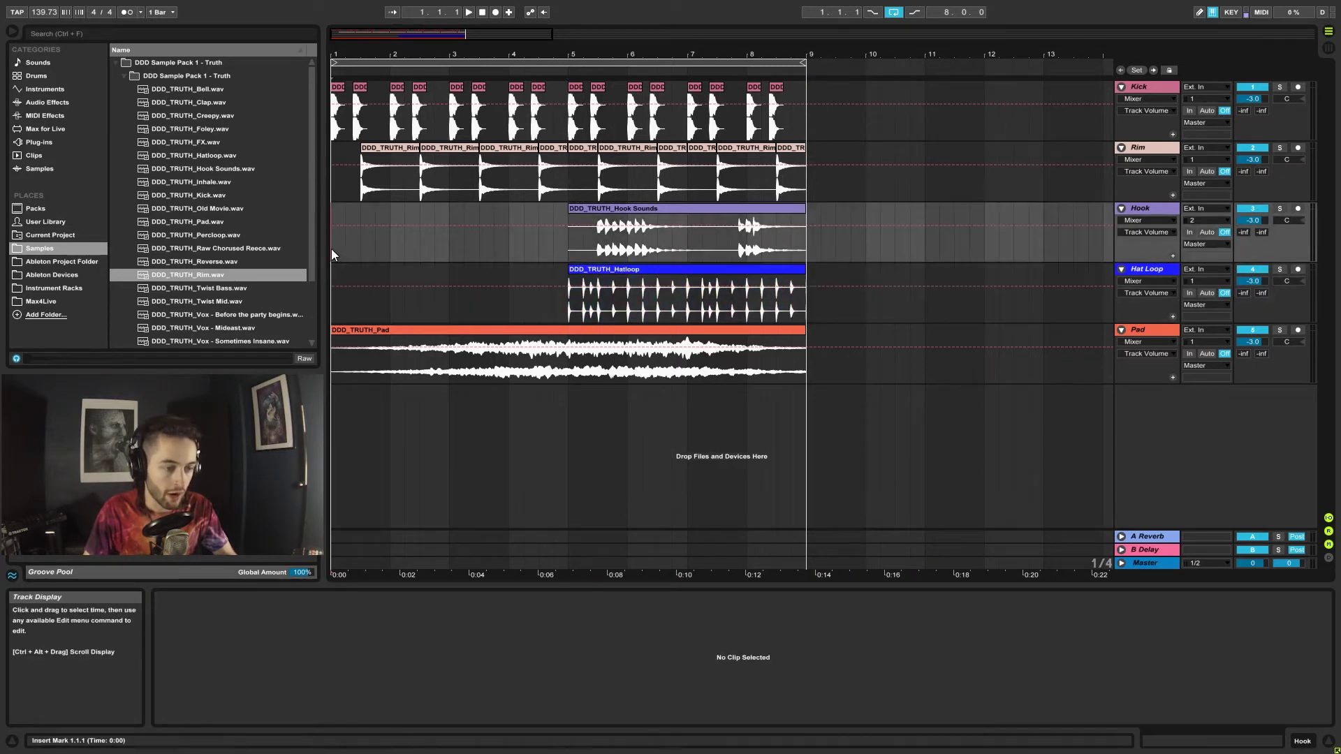
{"action": "key", "text": "space"}
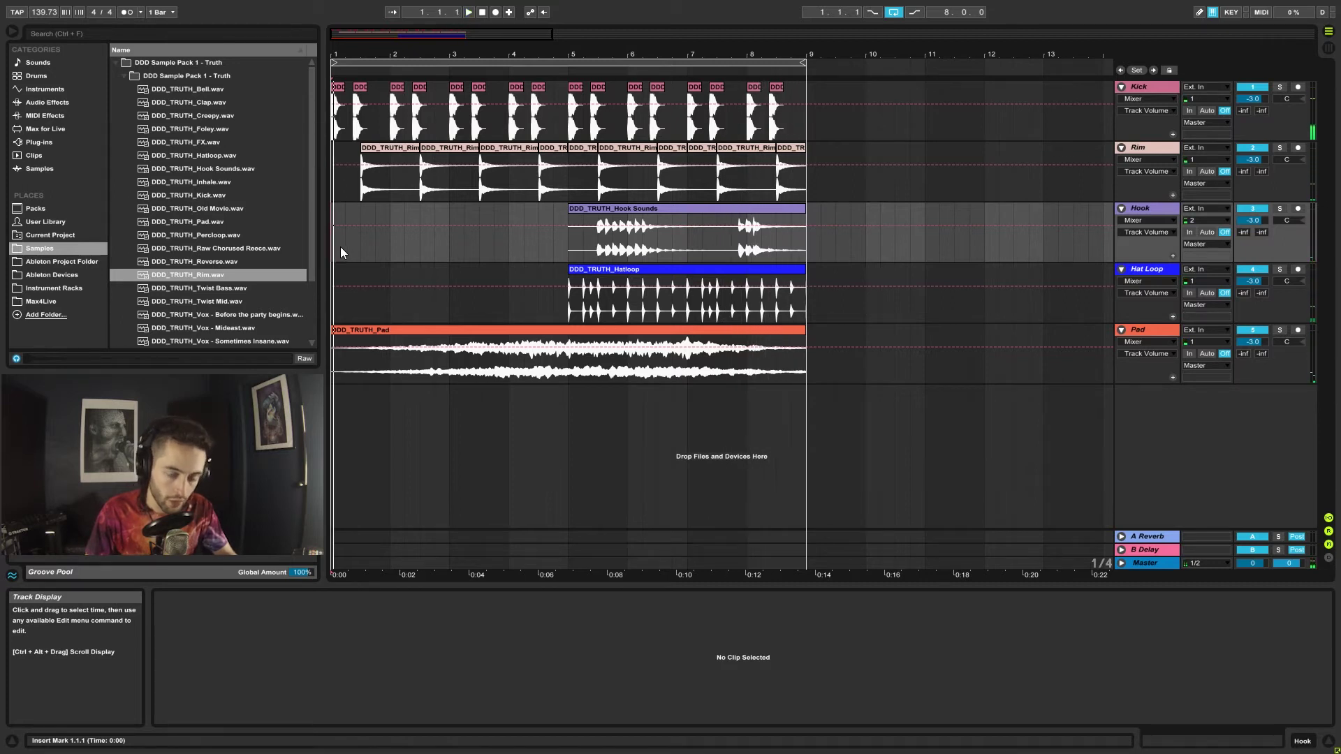
Step: Copy the kick clip at 1.2.3 and paste it on the Kick track at 1.4.1
{"action": "left_click_drag", "start_coordinate": [447, 54], "coordinate": [489, 77]}
{"action": "key", "text": "space"}
{"action": "left_click_drag", "start_coordinate": [344, 60], "coordinate": [349, 91]}
{"action": "left_click", "coordinate": [360, 105]}
{"action": "left_click", "coordinate": [480, 96]}
{"action": "left_click", "coordinate": [432, 131]}
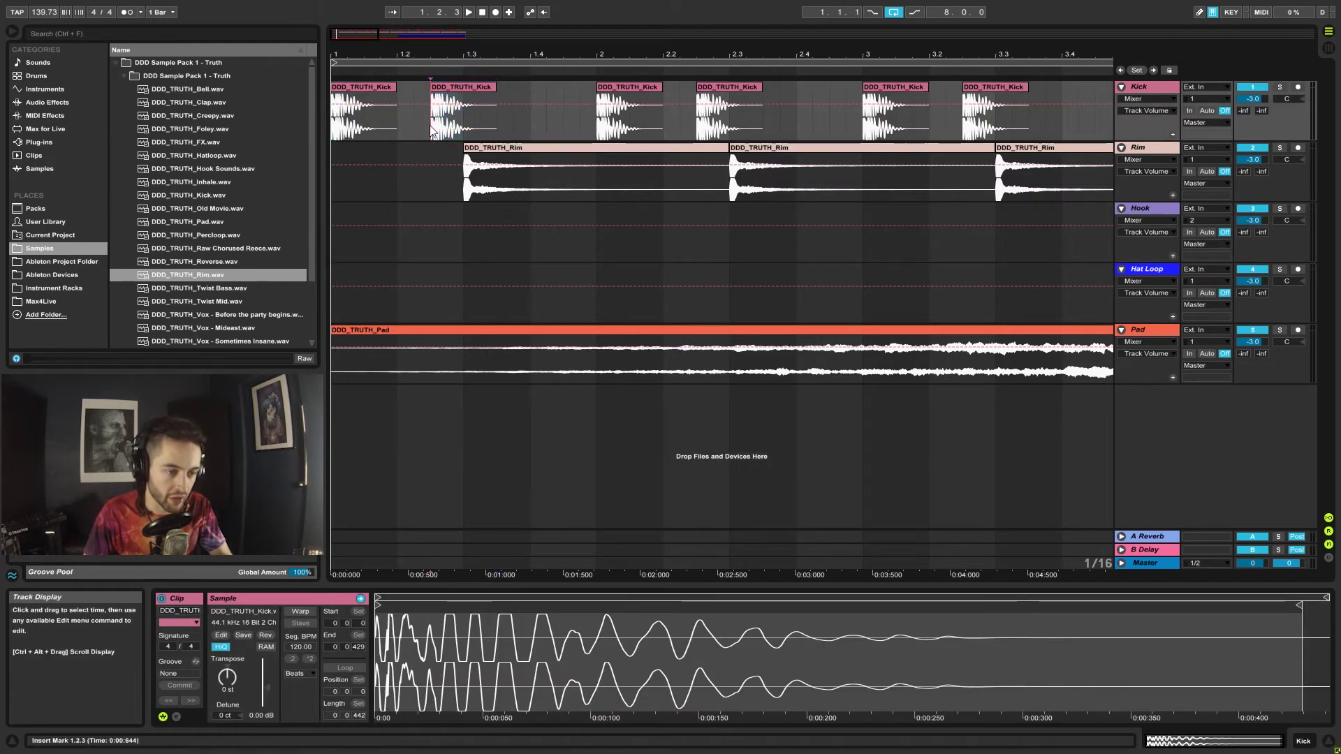
{"action": "key", "text": "space"}
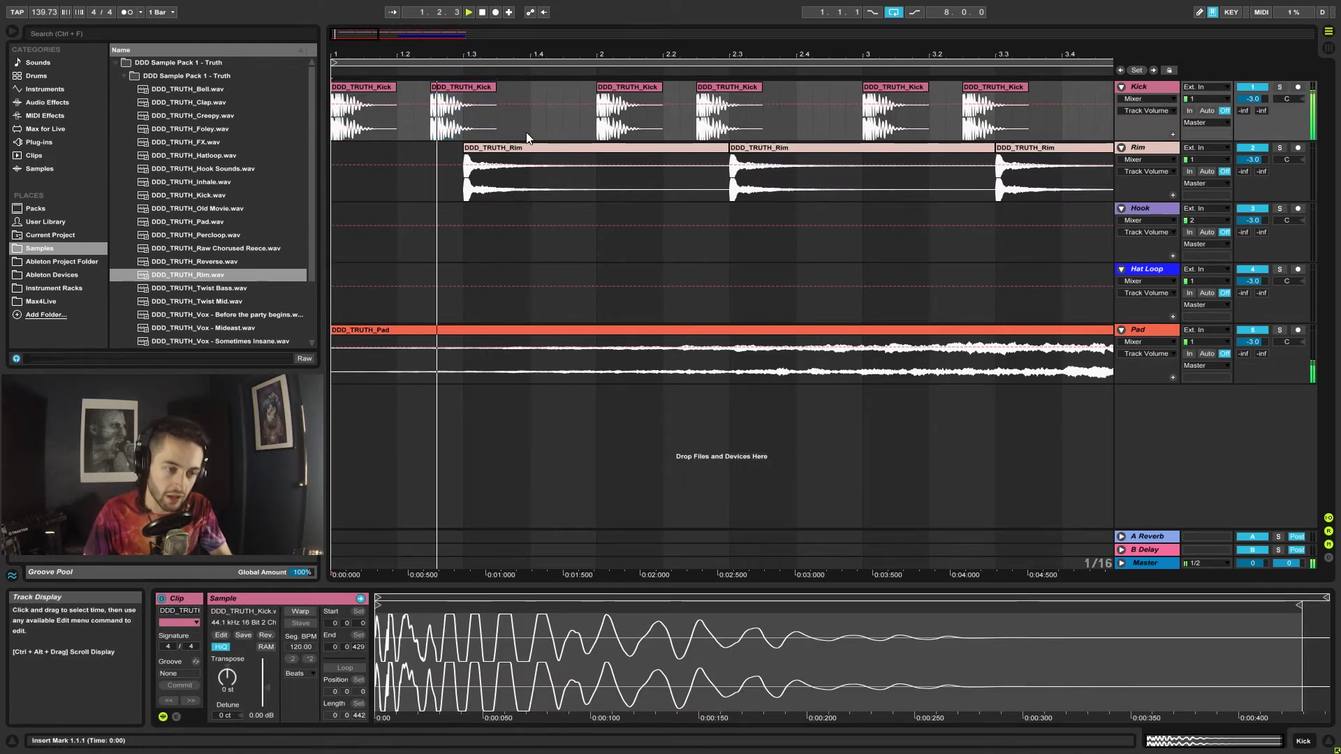
{"action": "left_click", "coordinate": [456, 91]}
{"action": "key", "text": "ctrl+c"}
{"action": "left_click", "coordinate": [529, 120]}
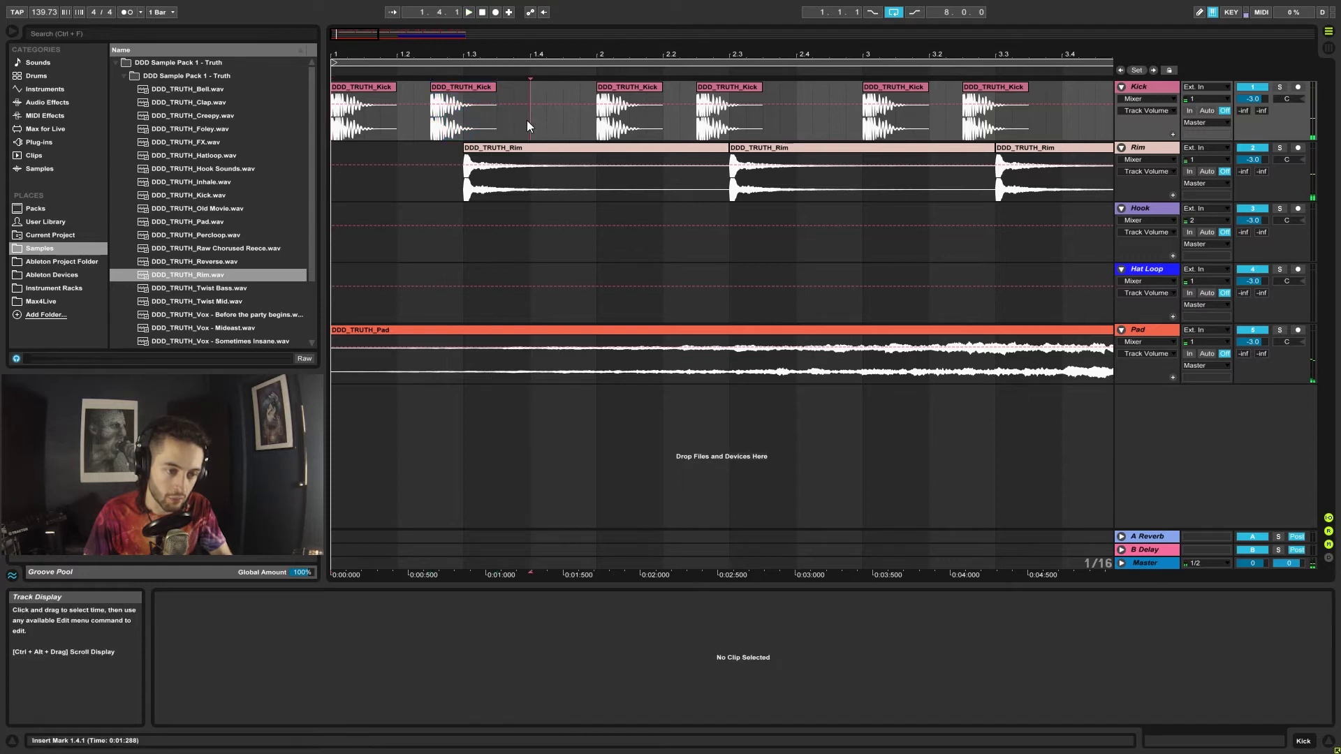
{"action": "key", "text": "ctrl+v"}
Step: Play the kick pattern from bar 1 and paste another kick at 3.4.1
{"action": "left_click", "coordinate": [357, 121]}
{"action": "key", "text": "space"}
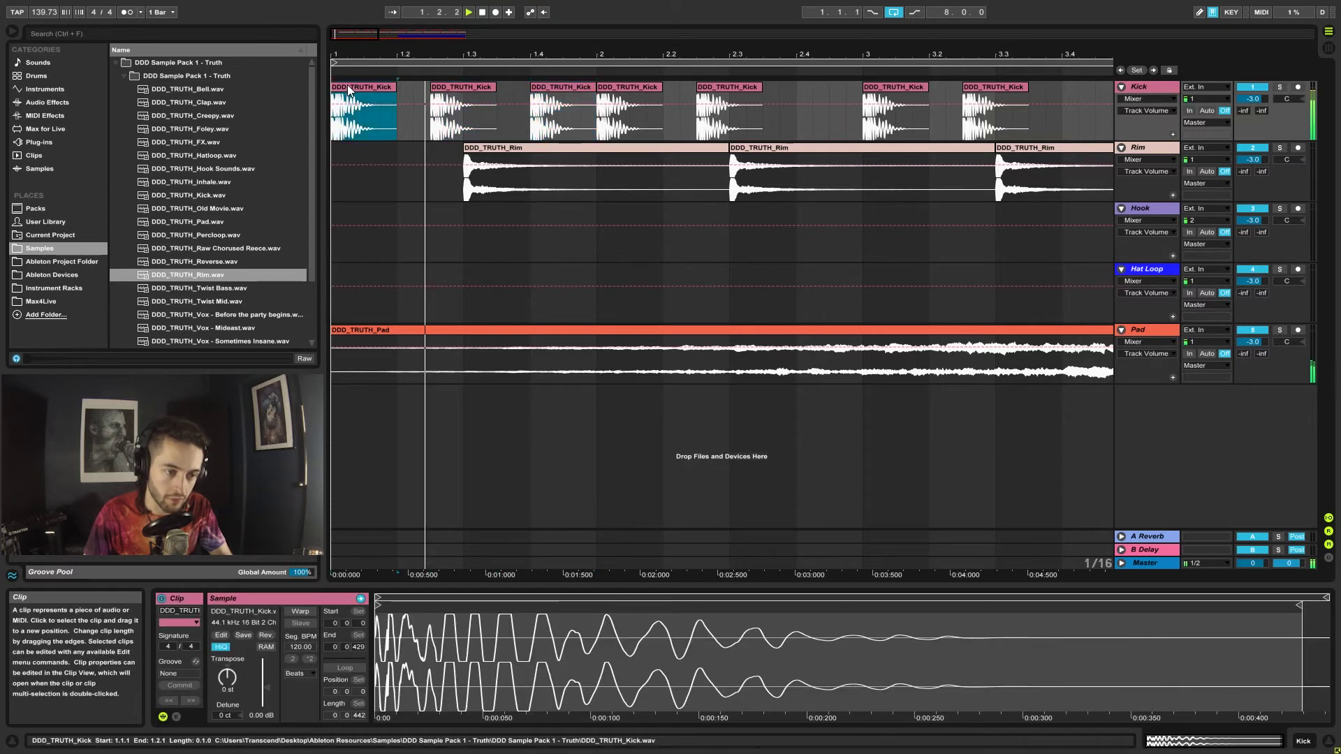
{"action": "left_click_drag", "start_coordinate": [423, 71], "coordinate": [426, 66]}
{"action": "left_click", "coordinate": [594, 95]}
{"action": "key", "text": "ctrl+v"}
{"action": "key", "text": "space"}
Step: Paste a kick at 4.4.1 on the Kick track, just before bar 5
{"action": "left_click", "coordinate": [418, 95]}
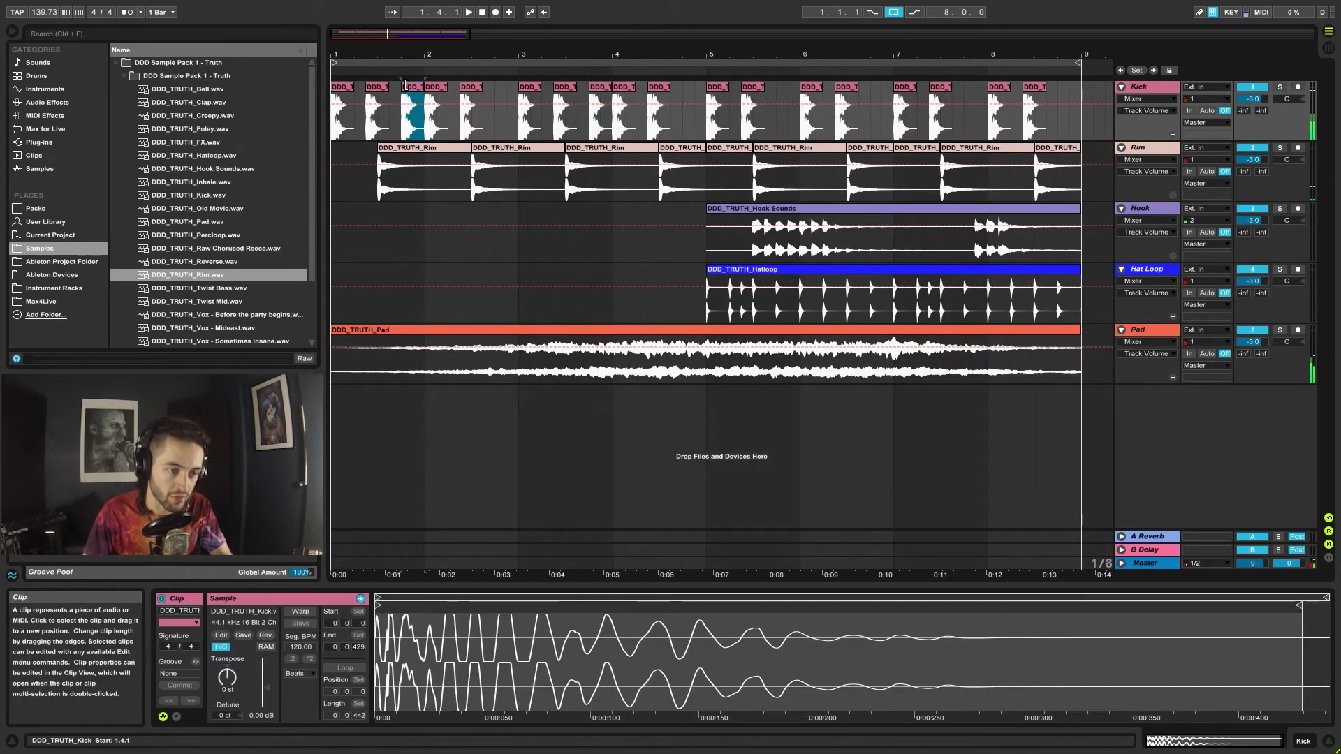
{"action": "left_click", "coordinate": [602, 98]}
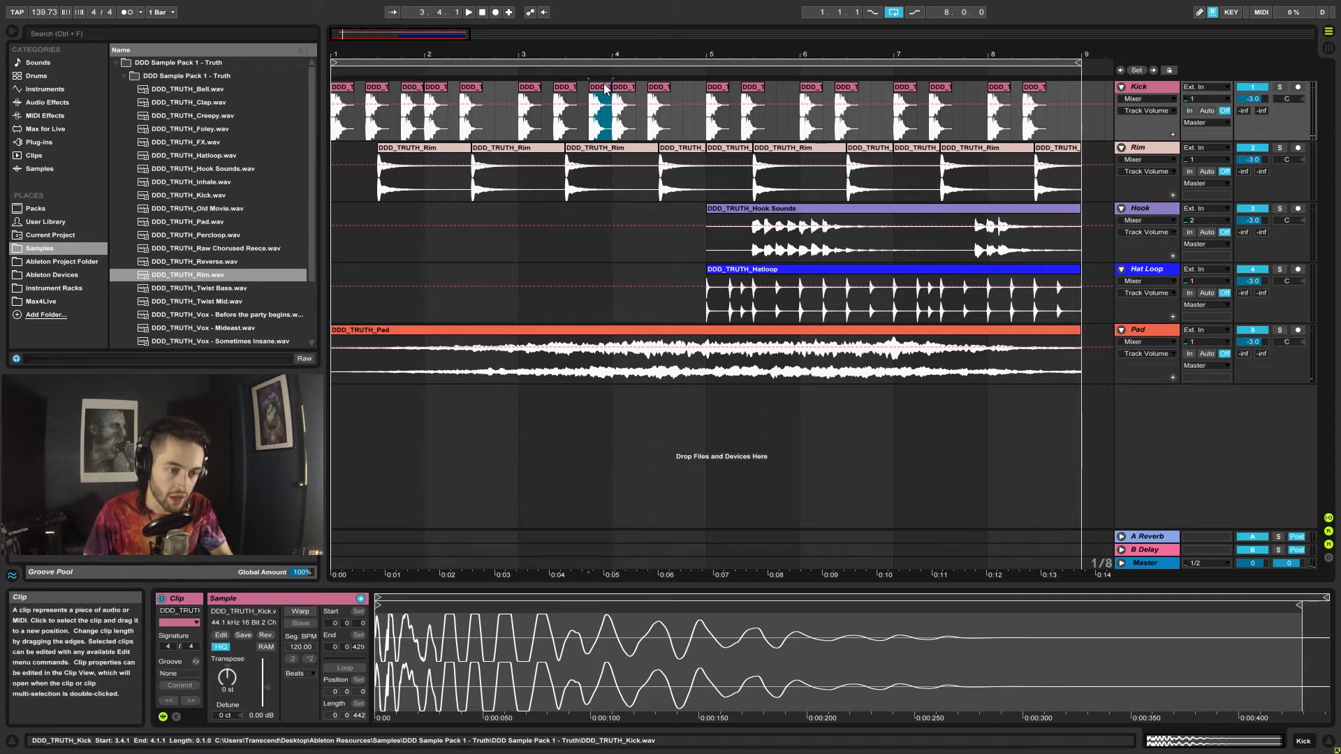
{"action": "left_click", "coordinate": [652, 89]}
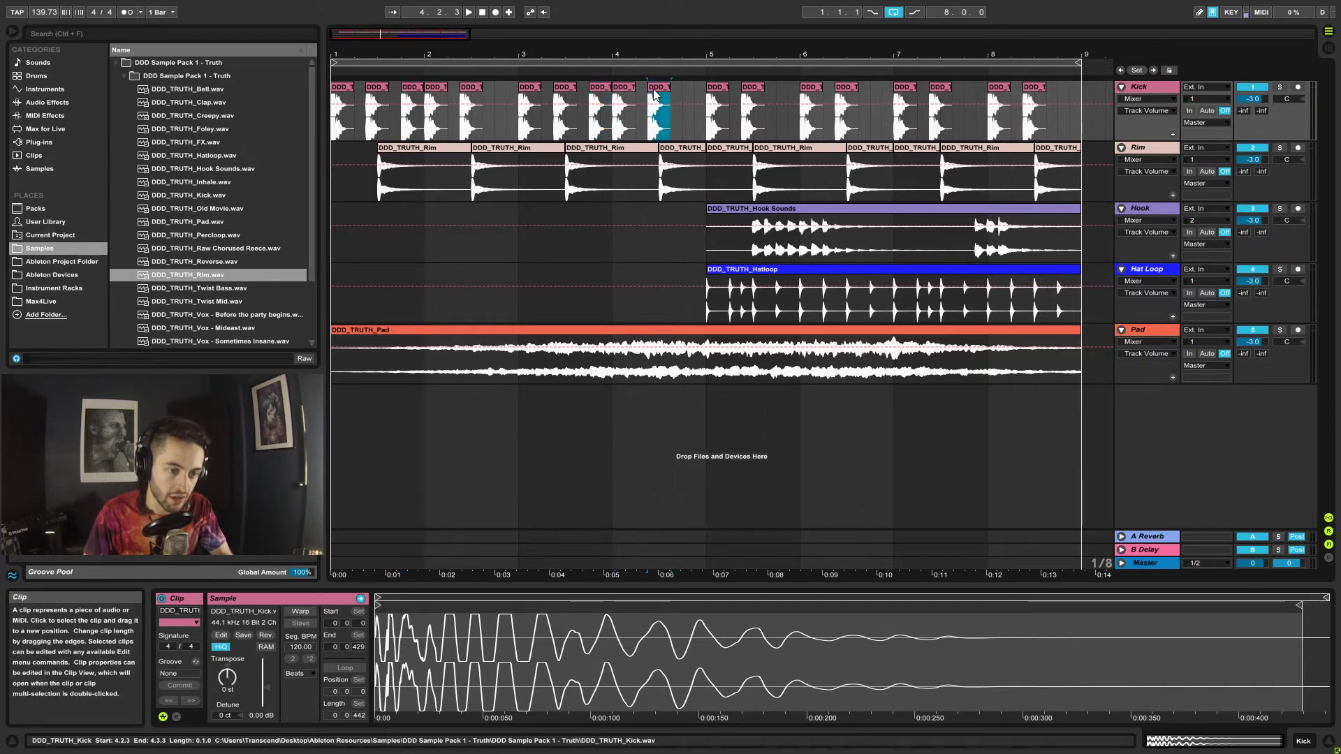
{"action": "left_click_drag", "start_coordinate": [686, 56], "coordinate": [689, 106]}
{"action": "left_click", "coordinate": [688, 106]}
{"action": "key", "text": "ctrl+v"}
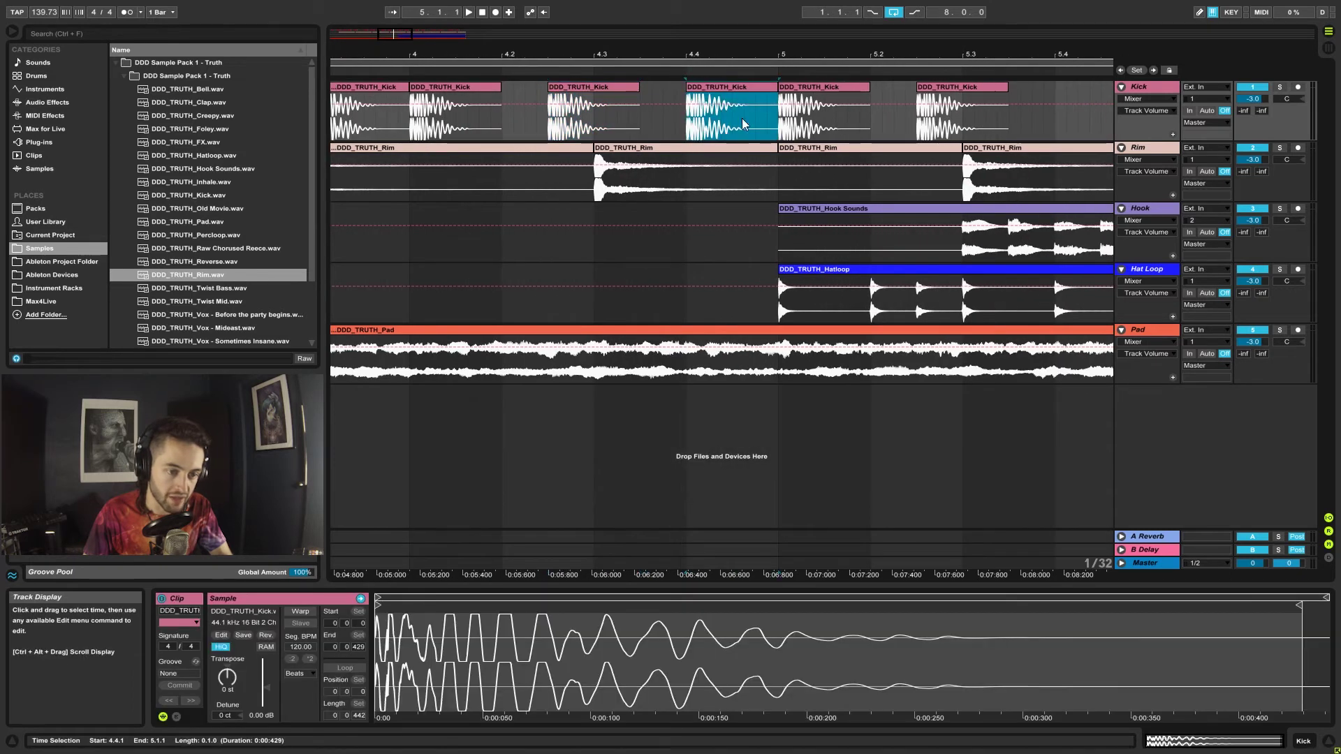
Step: Shorten the kick at 4.4.1 to end at 4.4.3 and duplicate it directly behind to fill up to bar 5
{"action": "left_click", "coordinate": [731, 87]}
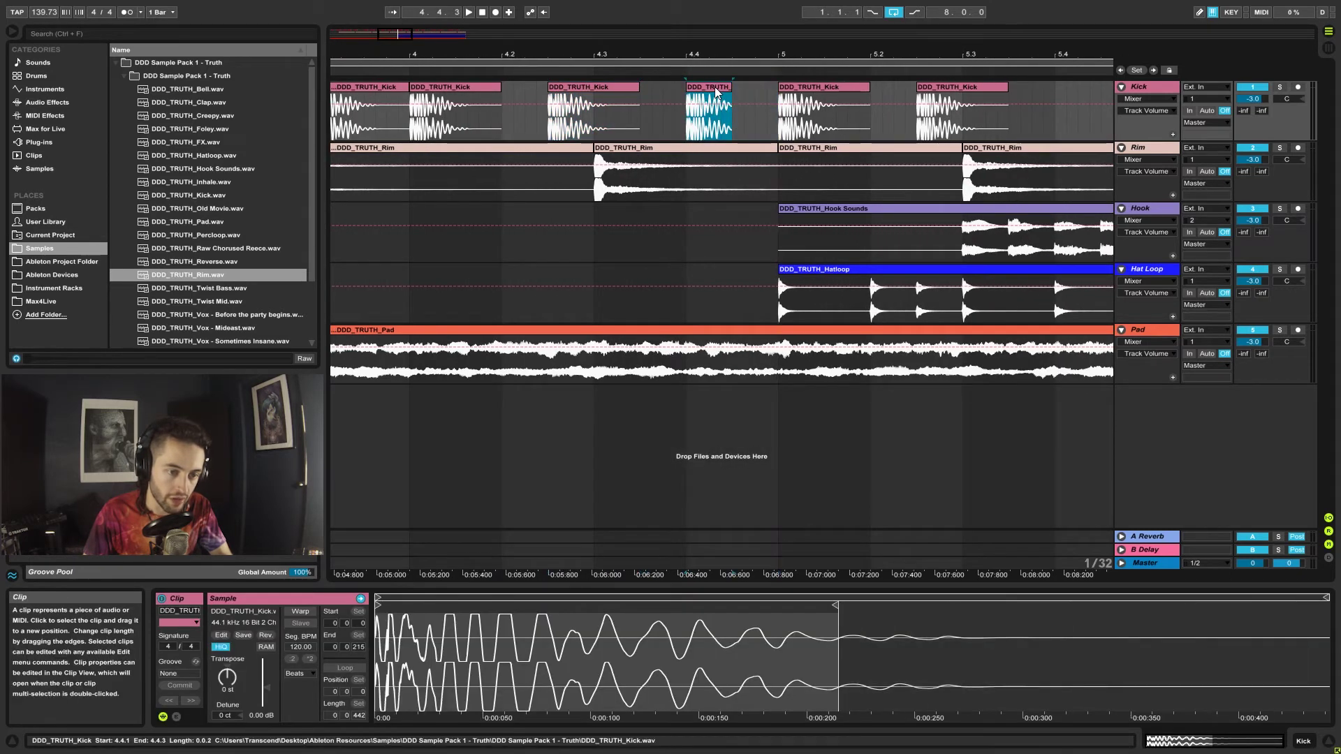
{"action": "mouse_move", "coordinate": [732, 87]}
{"action": "left_mouse_down"}
{"action": "mouse_move", "coordinate": [772, 87]}
{"action": "mouse_move", "coordinate": [731, 89]}
{"action": "left_mouse_up"}
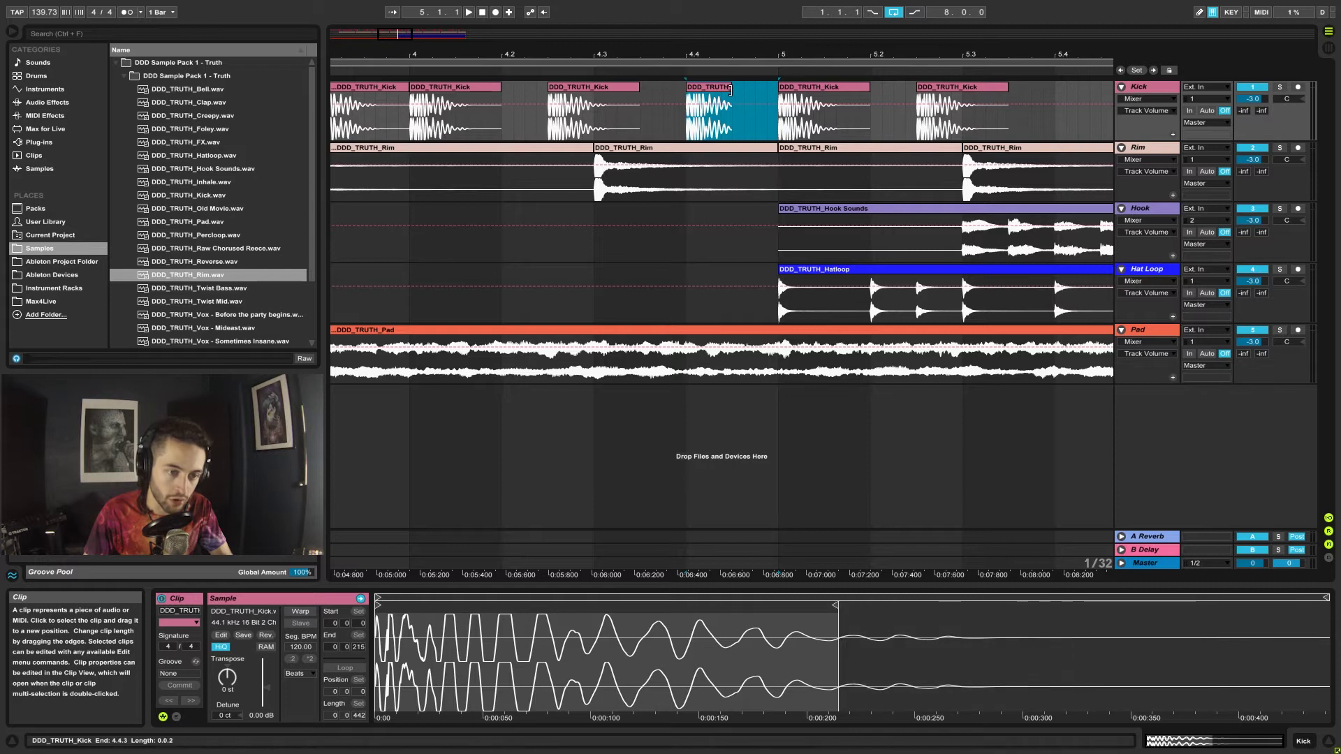
{"action": "key", "text": "ctrl+d"}
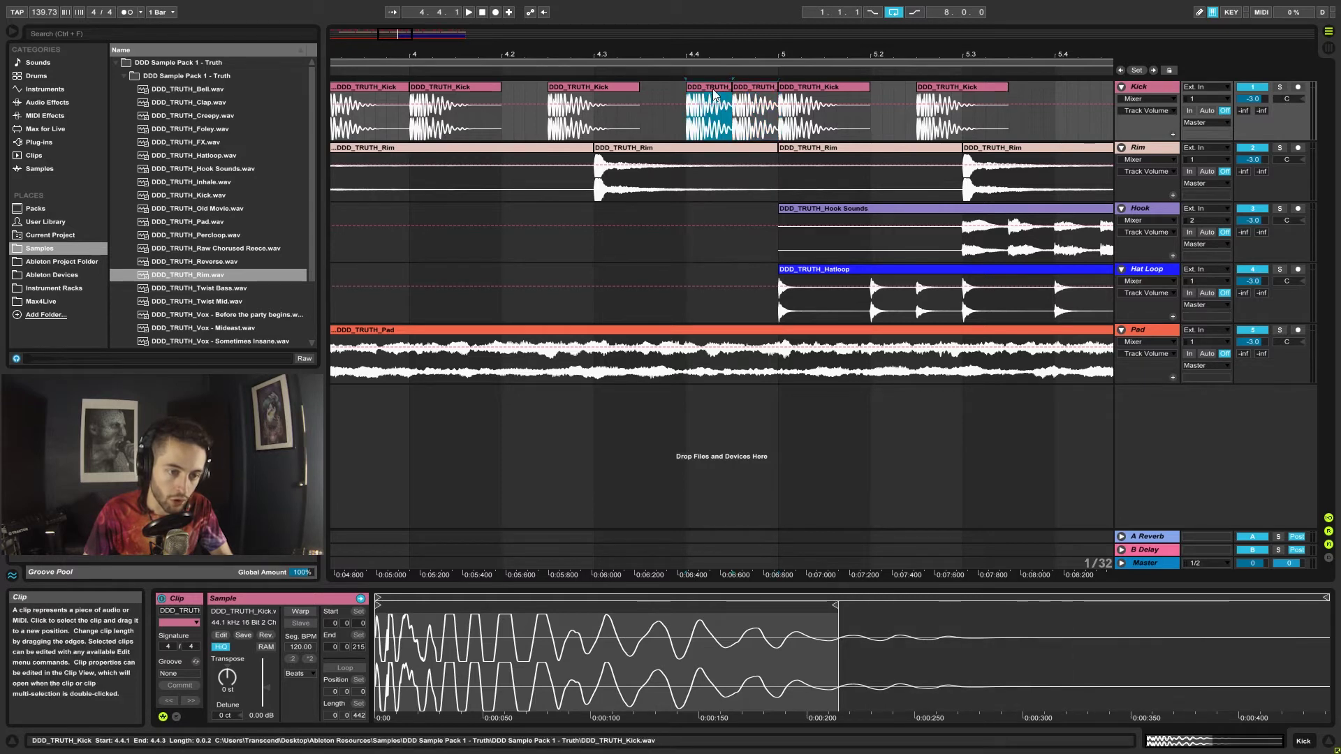
{"action": "left_click_drag", "start_coordinate": [734, 56], "coordinate": [734, 21]}
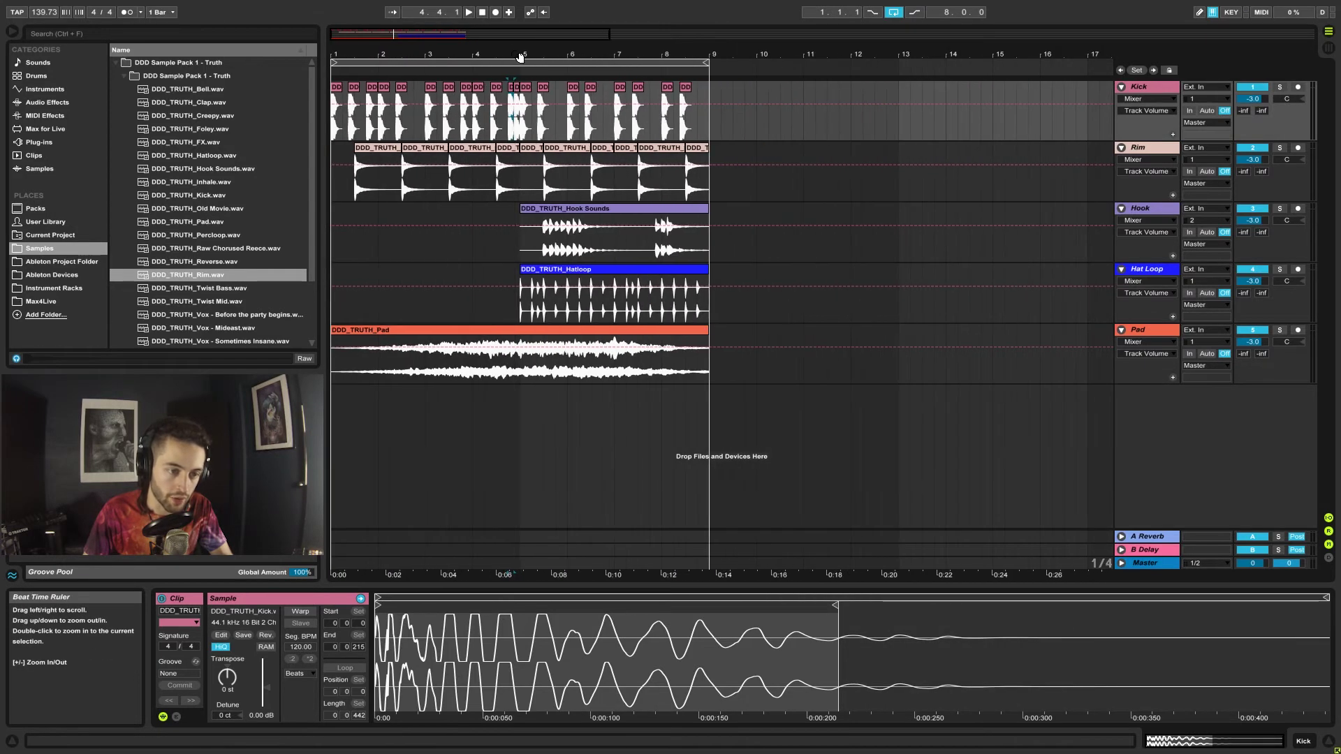
Step: Play the arrangement from bar 1 to check the extended kick pattern
{"action": "left_click", "coordinate": [338, 86]}
{"action": "key", "text": "space"}
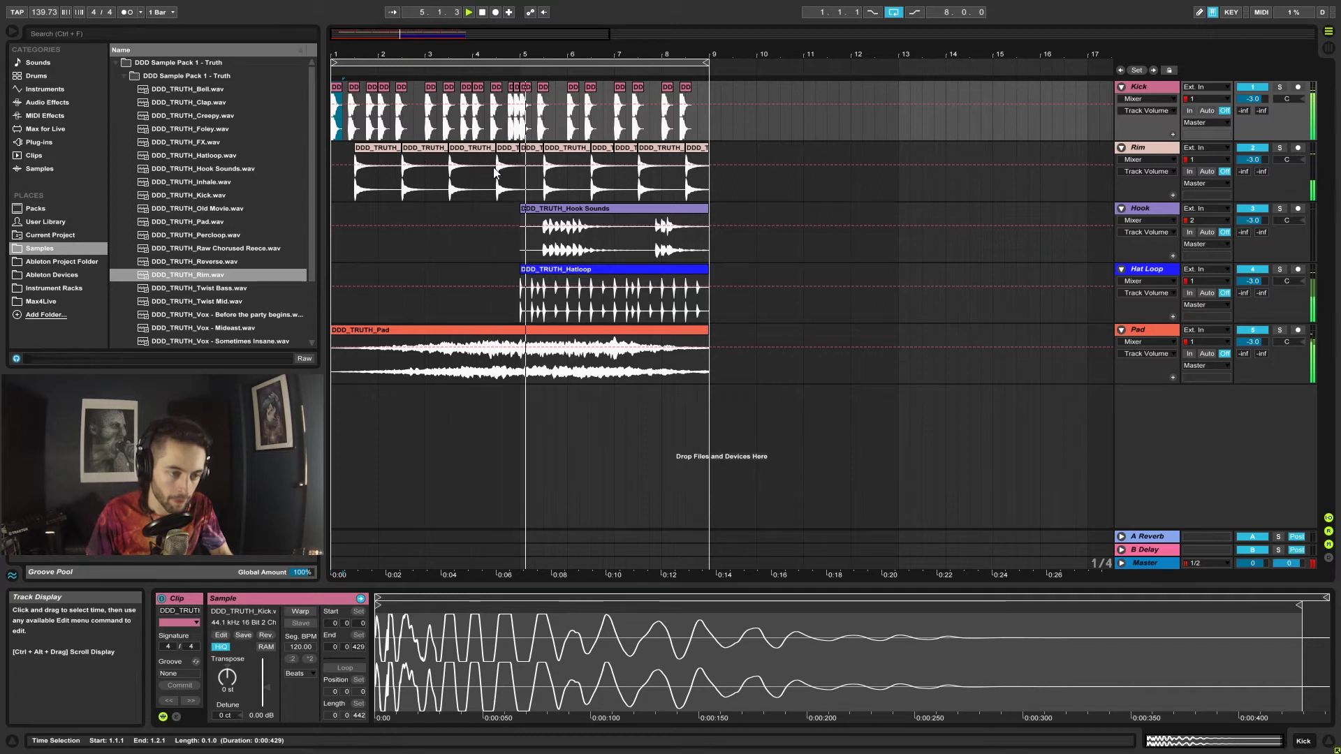
Step: Consolidate the Kick clips and the Rim clips between bar 1 and bar 5 into one clip per track
{"action": "left_click", "coordinate": [520, 102]}
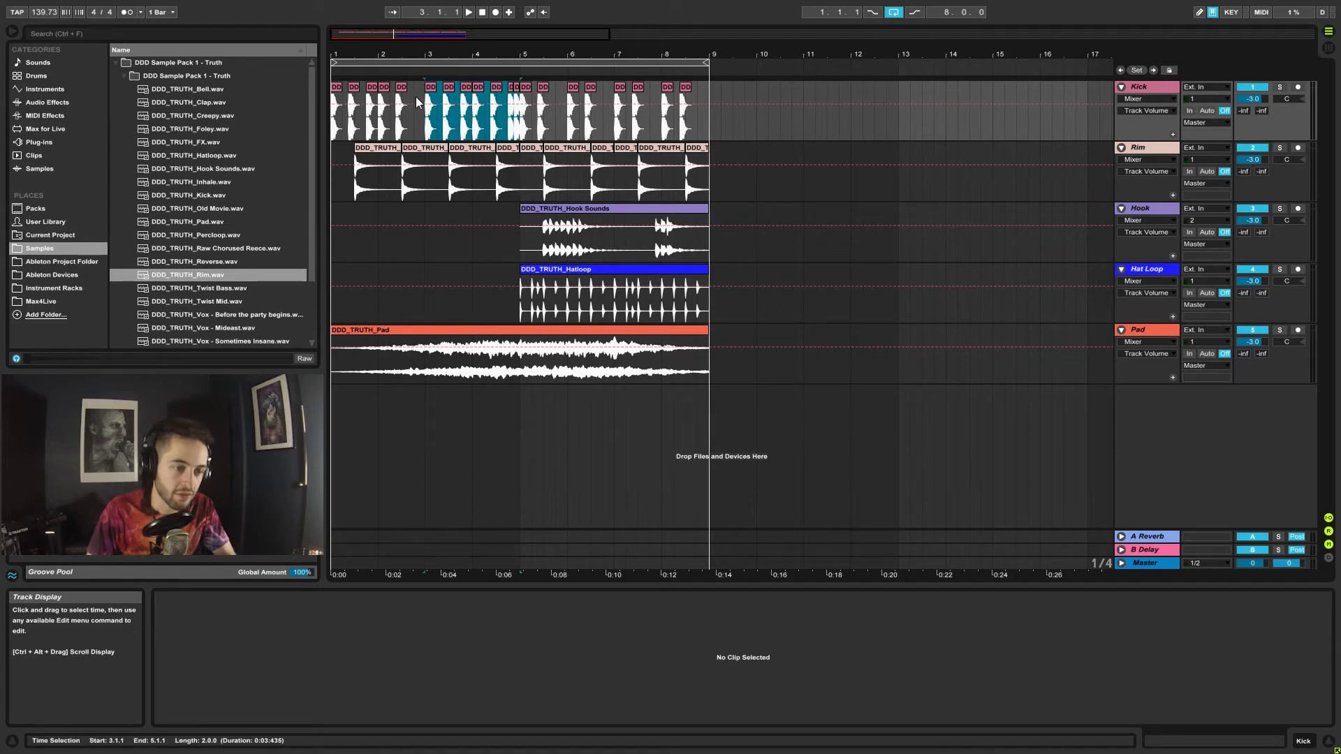
{"action": "left_click", "coordinate": [334, 98]}
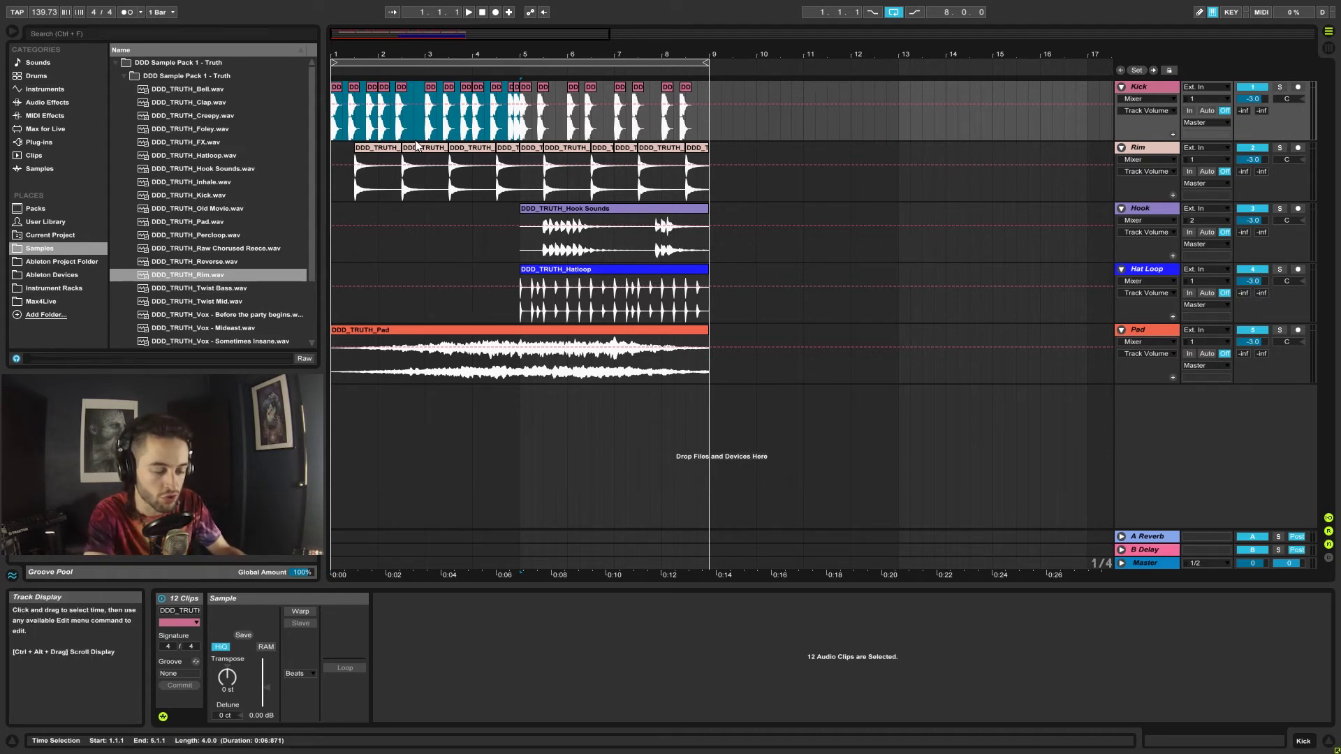
{"action": "key", "text": "ctrl+j"}
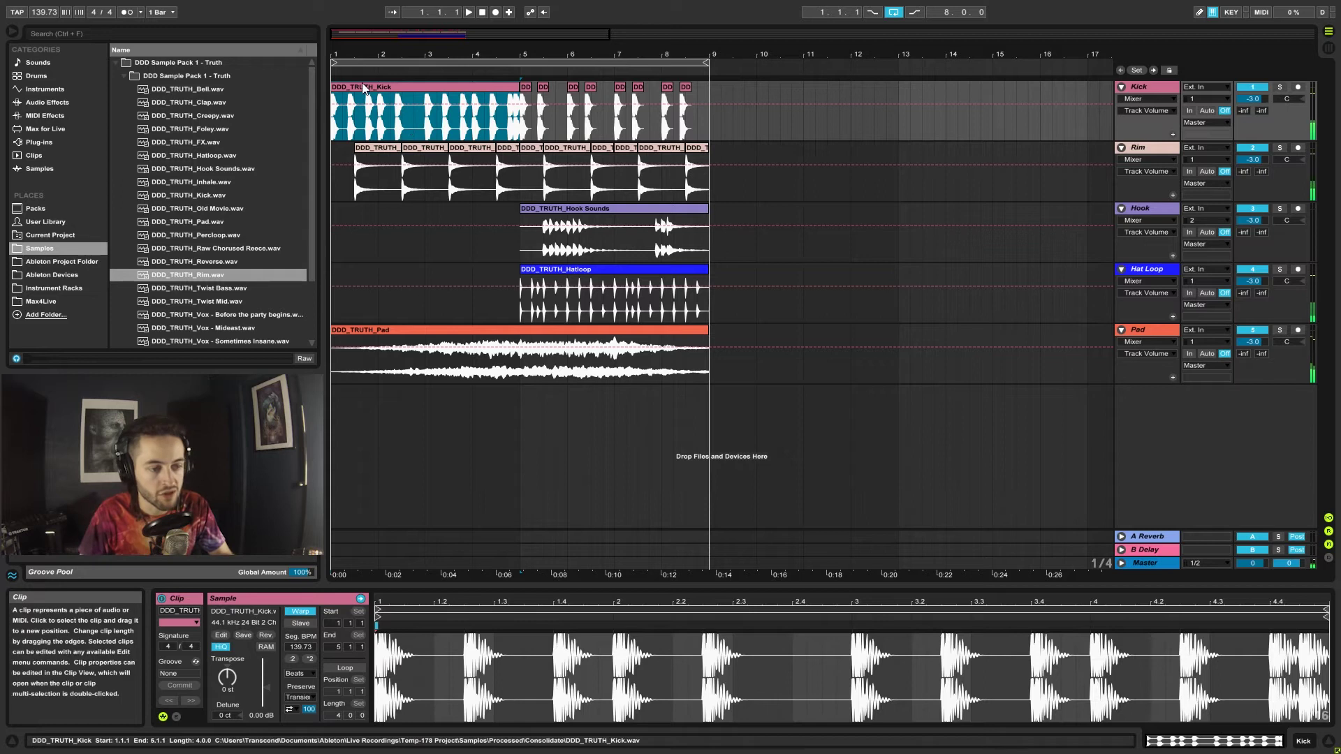
{"action": "left_click_drag", "start_coordinate": [520, 195], "coordinate": [338, 184]}
{"action": "key", "text": "ctrl+j"}
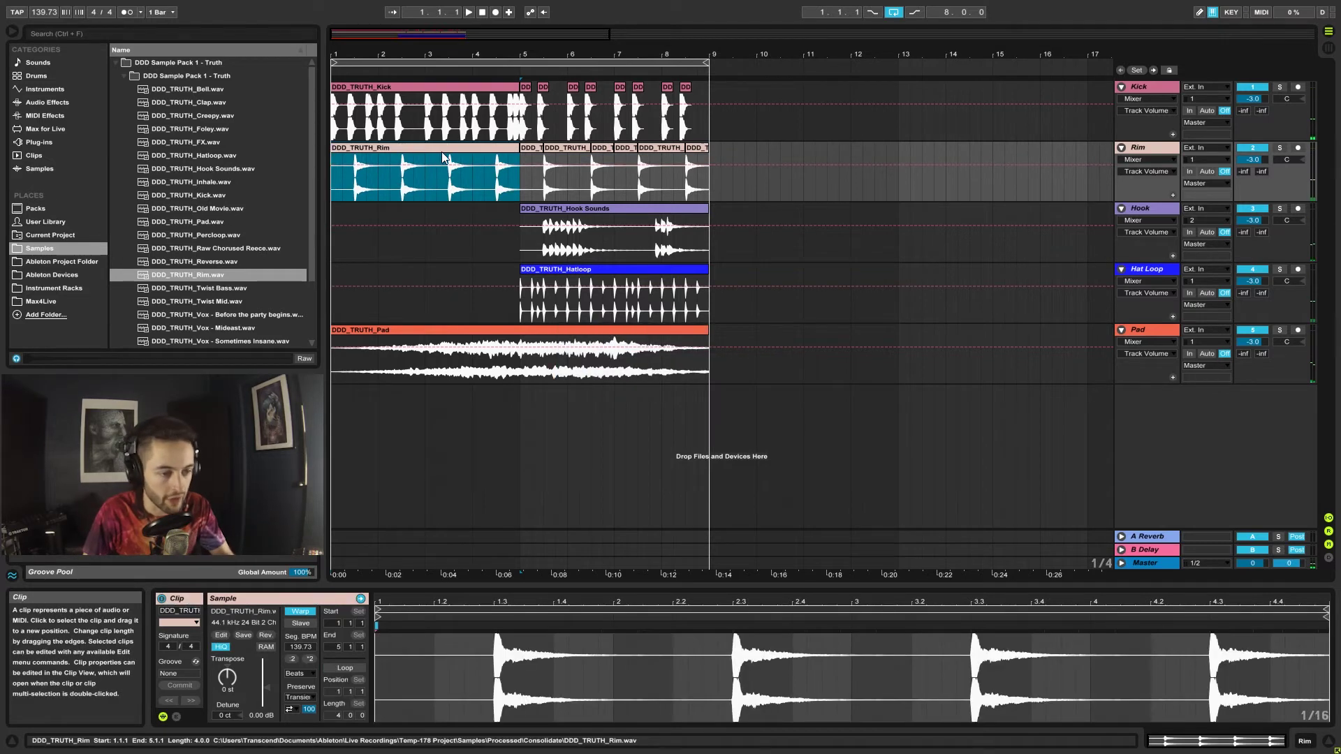
Step: Duplicate the consolidated Rim and Kick clips to fill bars 5 to 9
{"action": "key", "text": "ctrl+d"}
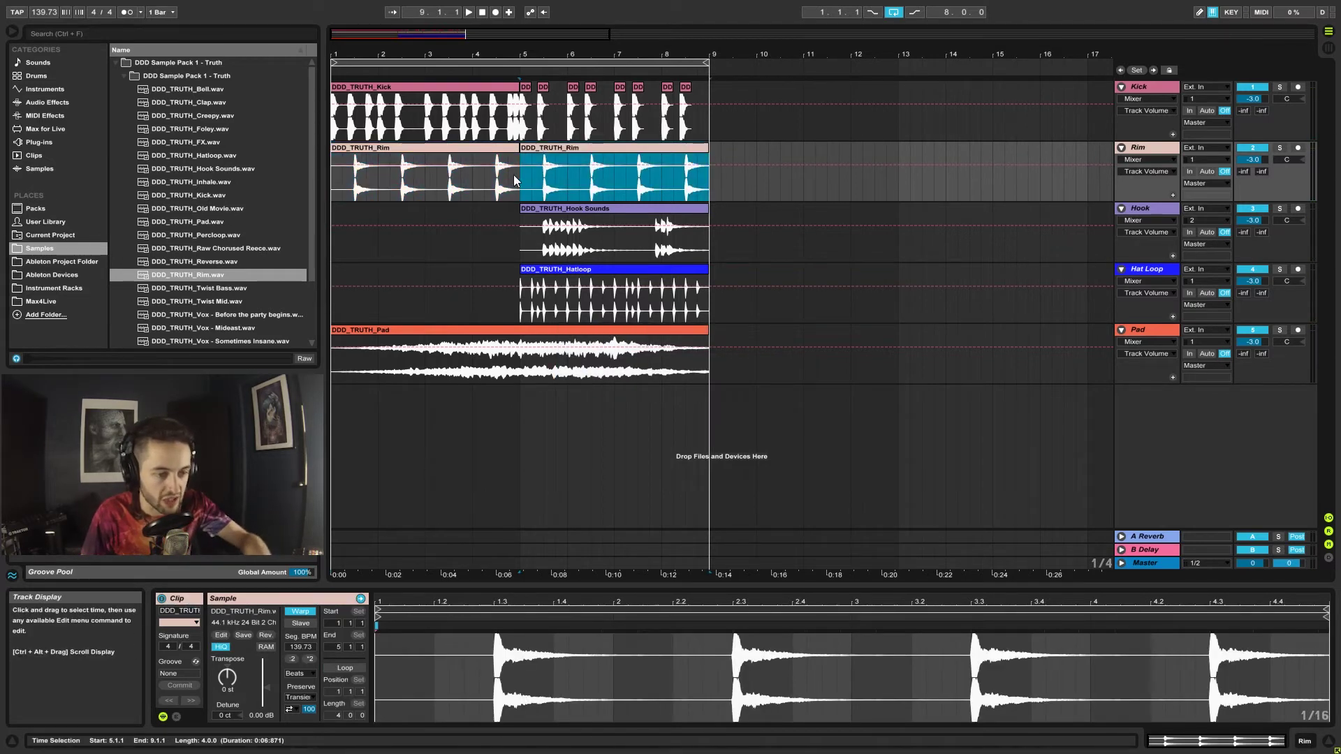
{"action": "left_click", "coordinate": [403, 86]}
{"action": "key", "text": "ctrl+d"}
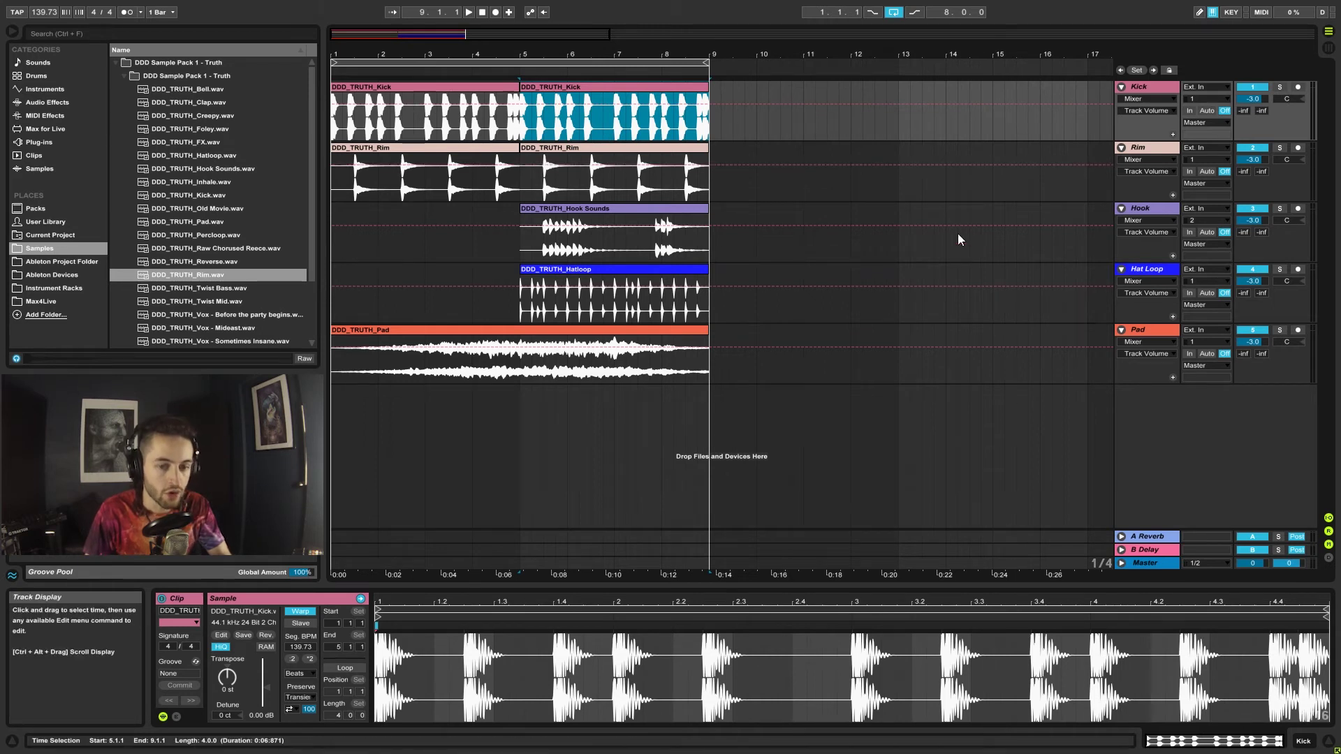
Step: Place the first consolidated Kick clip in the Kick track's first Session View slot
{"action": "left_click", "coordinate": [393, 94]}
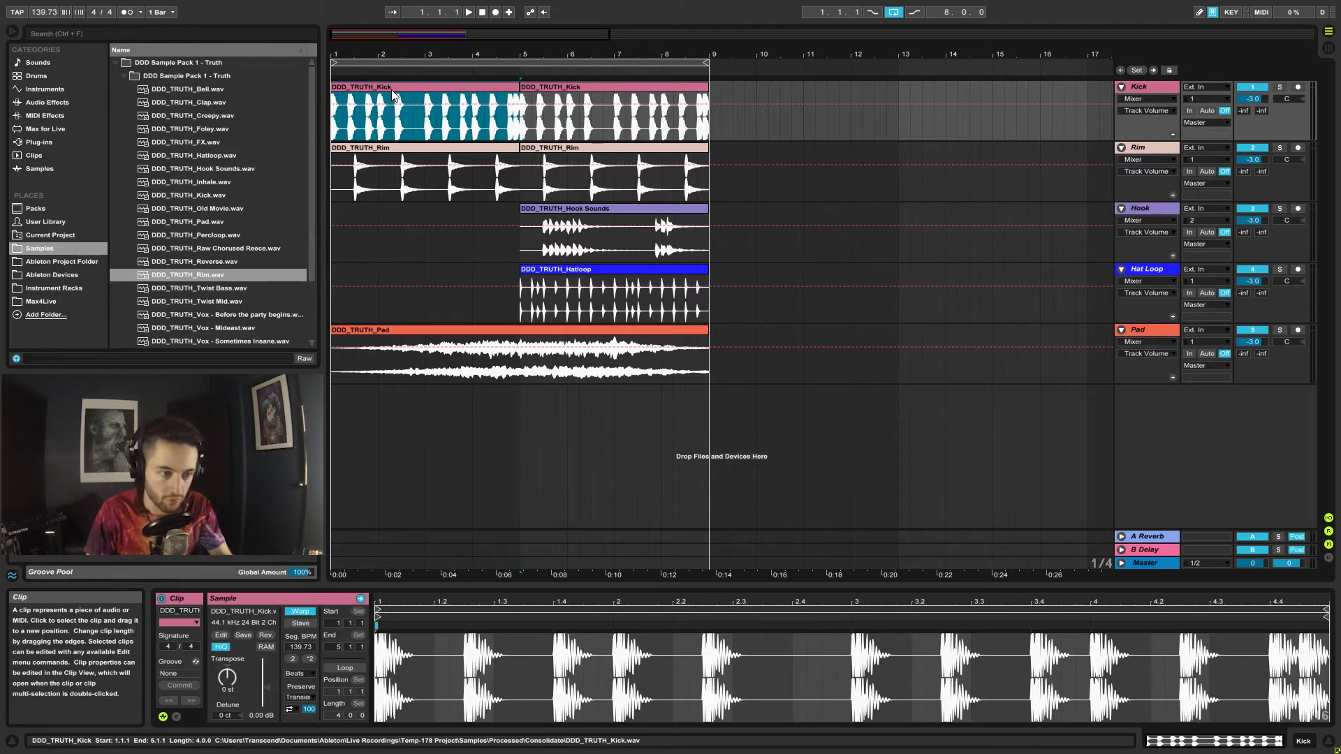
{"action": "left_click_drag", "start_coordinate": [394, 94], "coordinate": [391, 89]}
{"action": "key", "text": "Tab"}
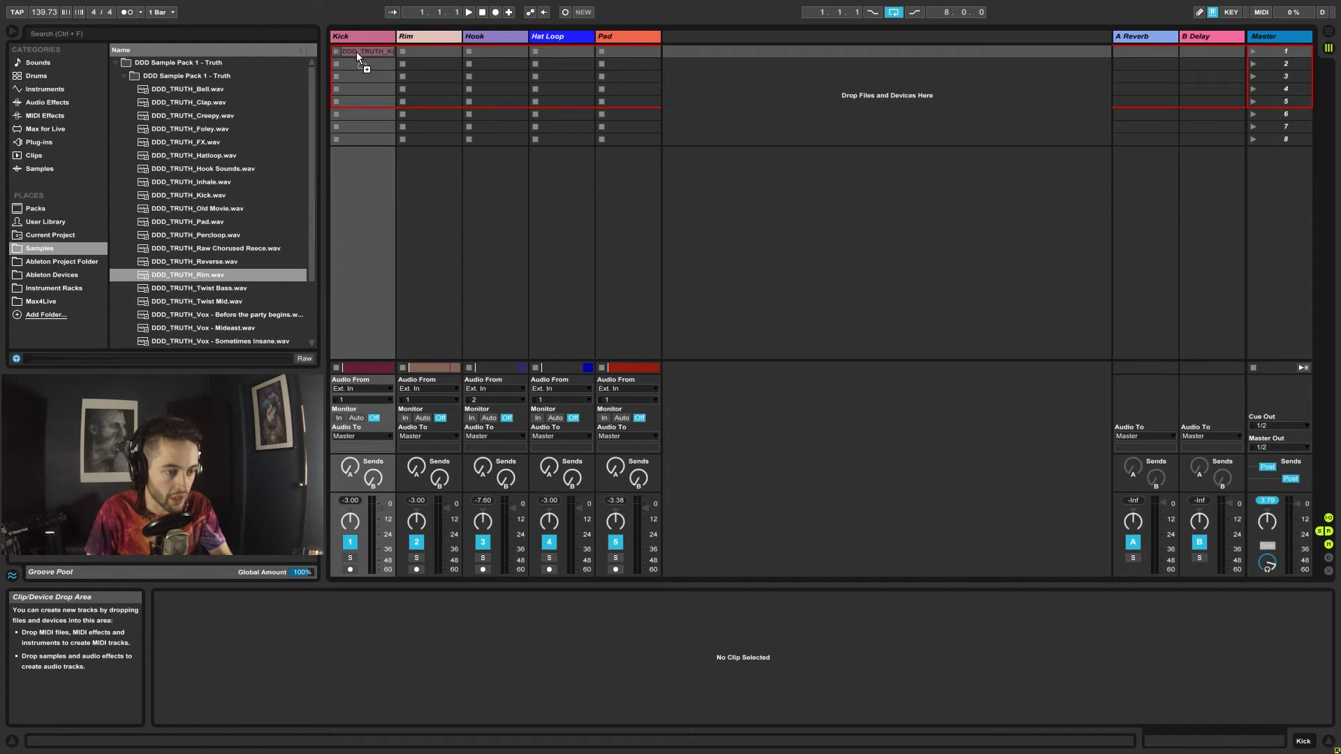
{"action": "left_click_drag", "start_coordinate": [356, 52], "coordinate": [357, 52]}
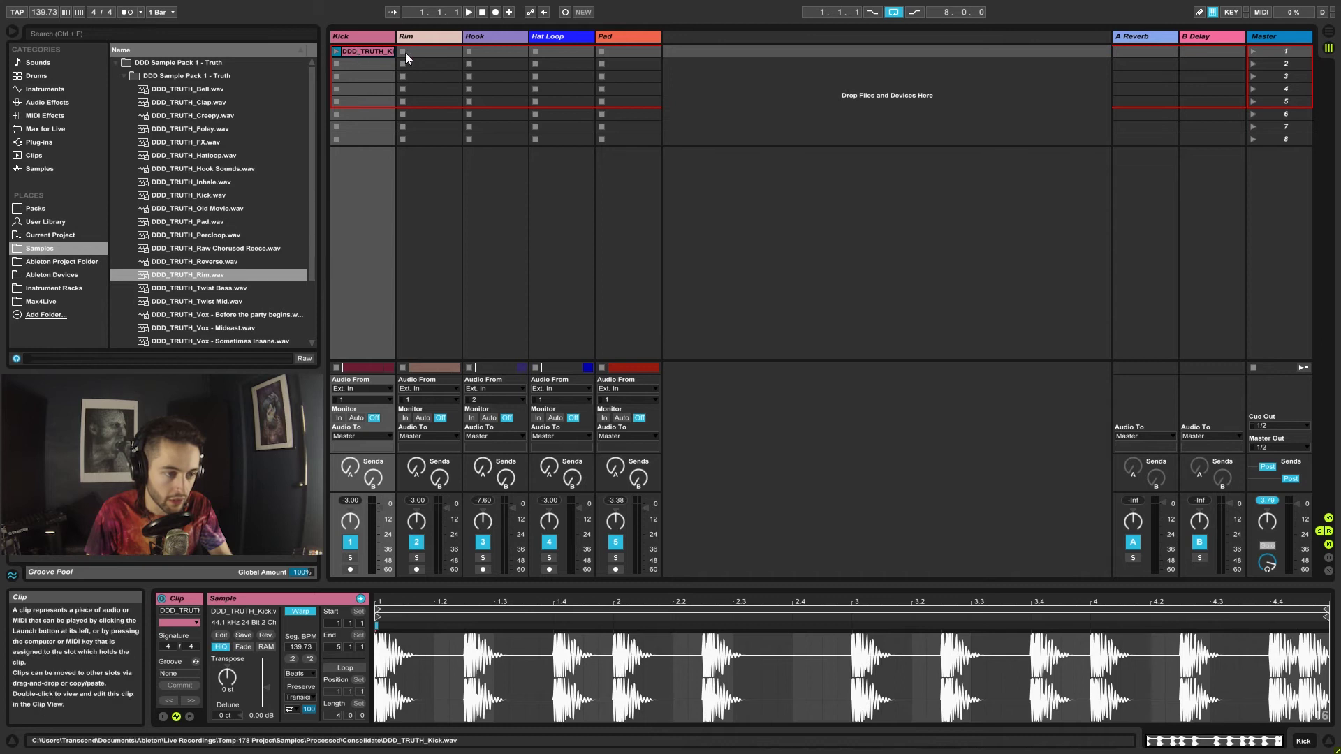
Step: Place the first consolidated Rim clip from the arrangement in the Rim track's first Session View slot
{"action": "key", "text": "Tab"}
{"action": "left_click", "coordinate": [454, 154]}
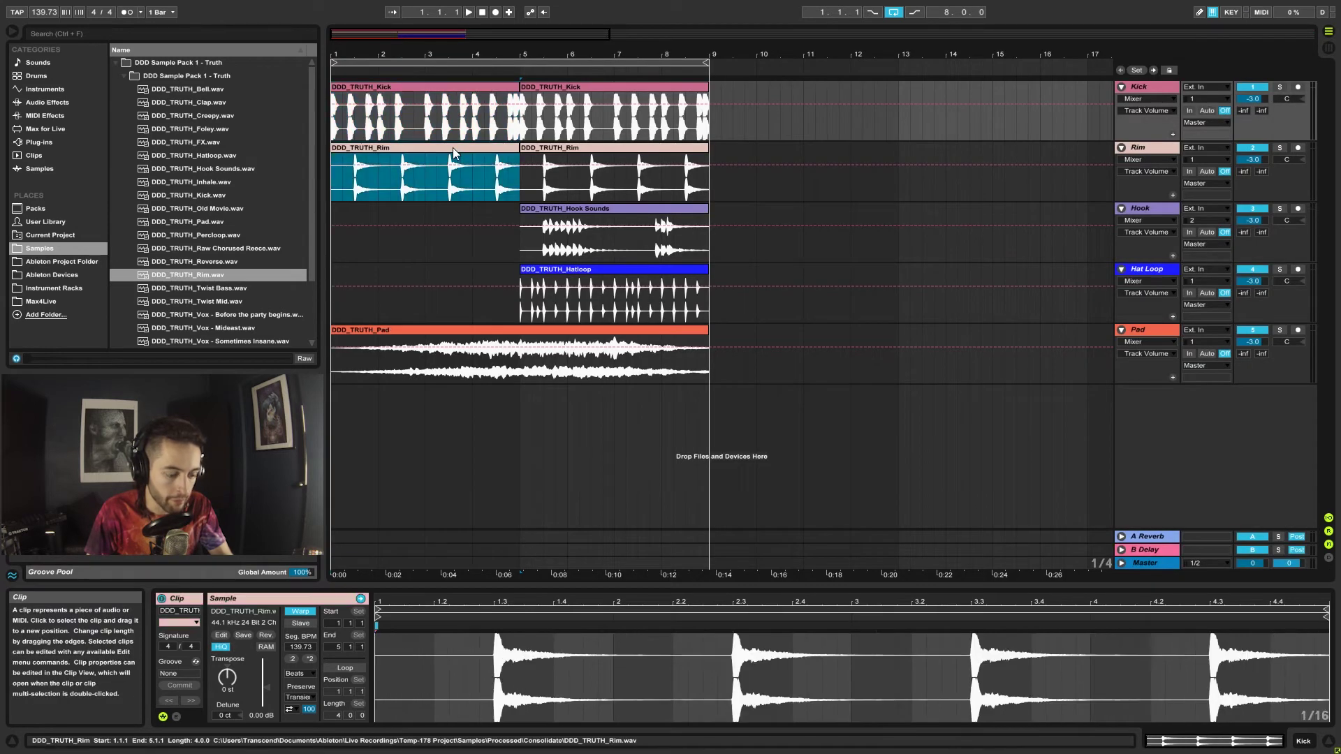
{"action": "key", "text": "Tab"}
{"action": "left_click_drag", "start_coordinate": [453, 150], "coordinate": [443, 50]}
Step: Place the Hook Sounds clip from the arrangement in the Hook track's first Session View slot
{"action": "key", "text": "Tab"}
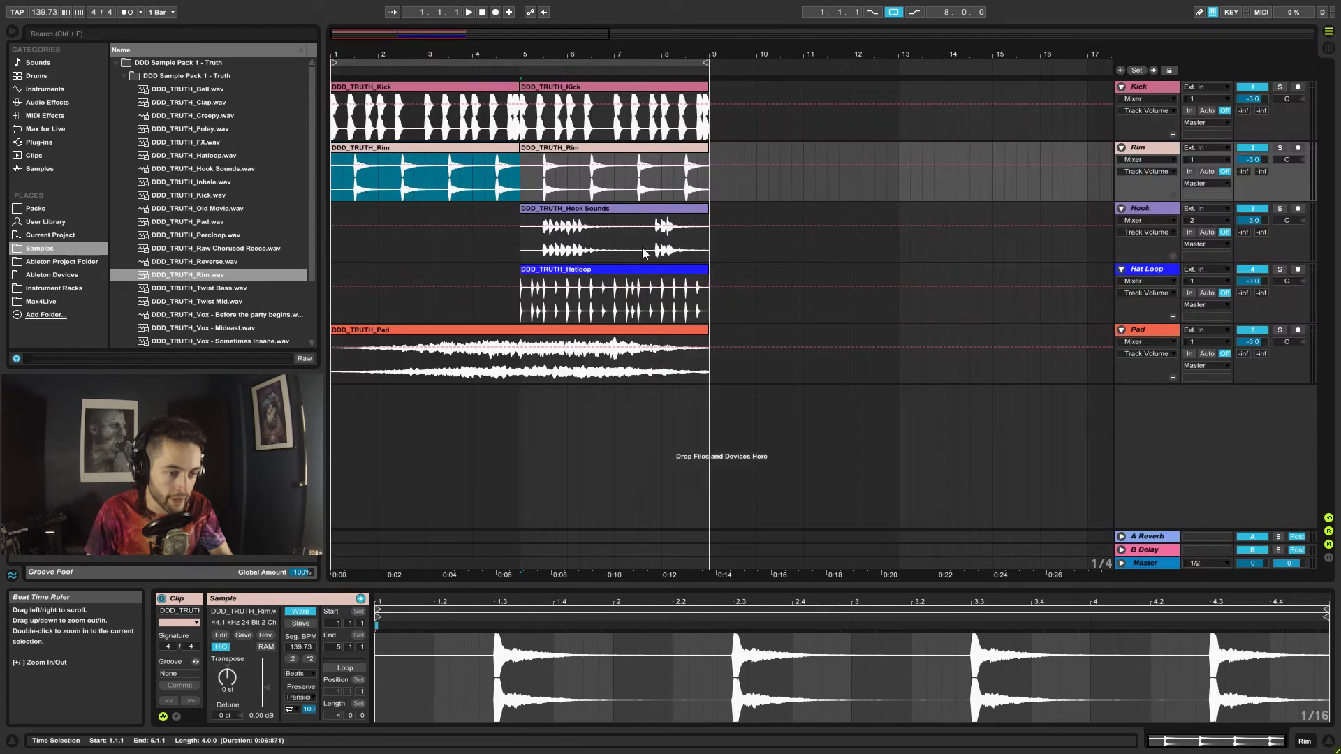
{"action": "left_click_drag", "start_coordinate": [584, 208], "coordinate": [496, 56]}
{"action": "key", "text": "Tab"}
Step: Place the Hatloop clip from the arrangement in the Hat Loop track's first Session View slot
{"action": "key", "text": "Tab"}
{"action": "left_click", "coordinate": [609, 274]}
{"action": "key", "text": "Tab"}
{"action": "left_click_drag", "start_coordinate": [609, 274], "coordinate": [570, 157]}
{"action": "left_click_drag", "start_coordinate": [551, 62], "coordinate": [552, 52]}
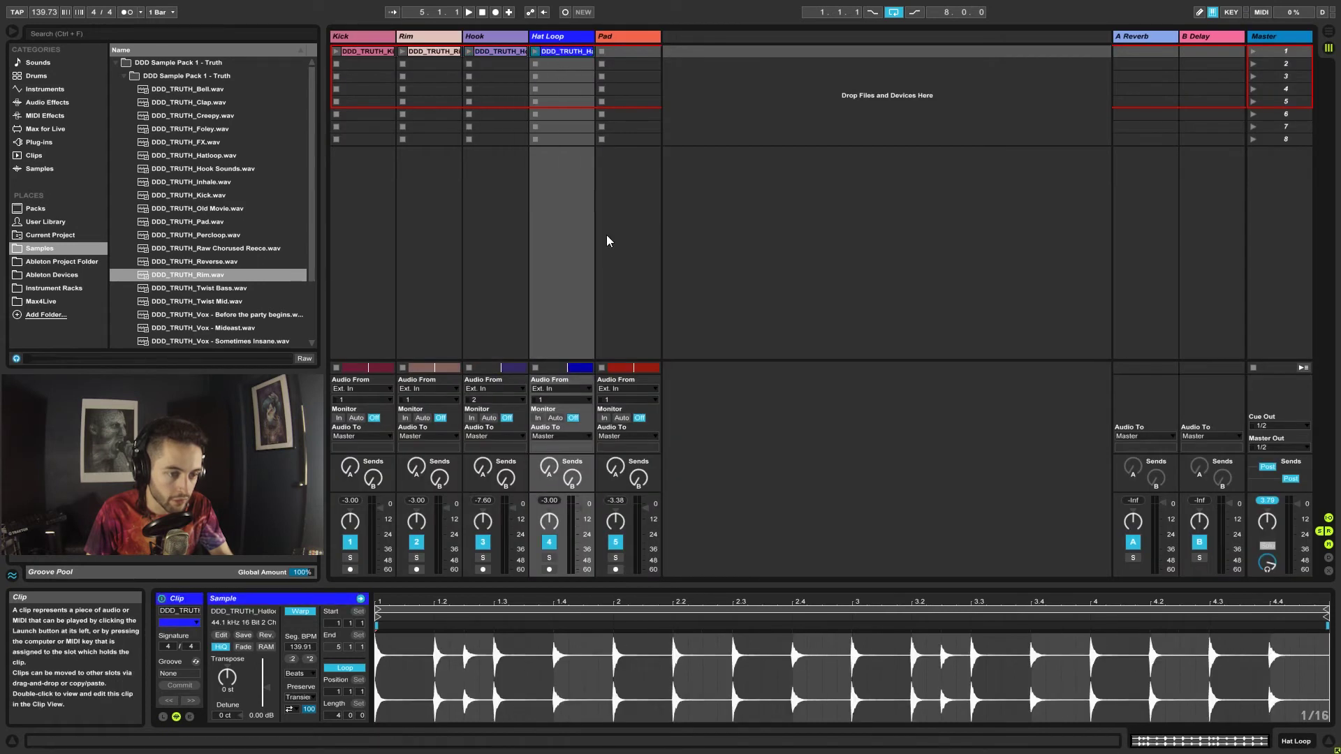
Step: Place the Pad clip in the Pad track's first Session View slot and return to the Arrangement View
{"action": "key", "text": "Tab"}
{"action": "left_click_drag", "start_coordinate": [595, 339], "coordinate": [618, 49]}
{"action": "key", "text": "Tab"}
{"action": "key", "text": "Tab"}
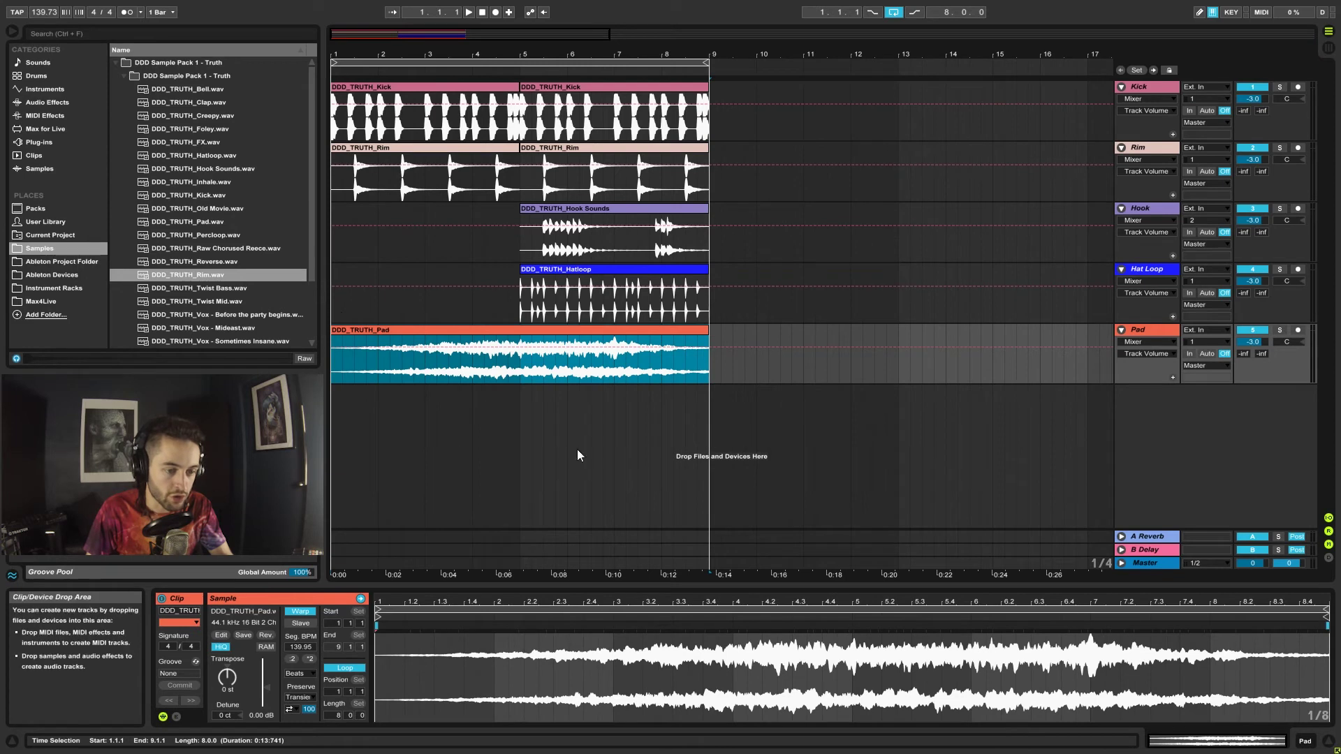
Step: Clear all clips of the five tracks from the arrangement and switch to the Session View
{"action": "mouse_move", "coordinate": [841, 54]}
{"action": "left_mouse_down"}
{"action": "mouse_move", "coordinate": [841, 28]}
{"action": "mouse_move", "coordinate": [841, 40]}
{"action": "left_mouse_up"}
{"action": "left_click", "coordinate": [384, 95]}
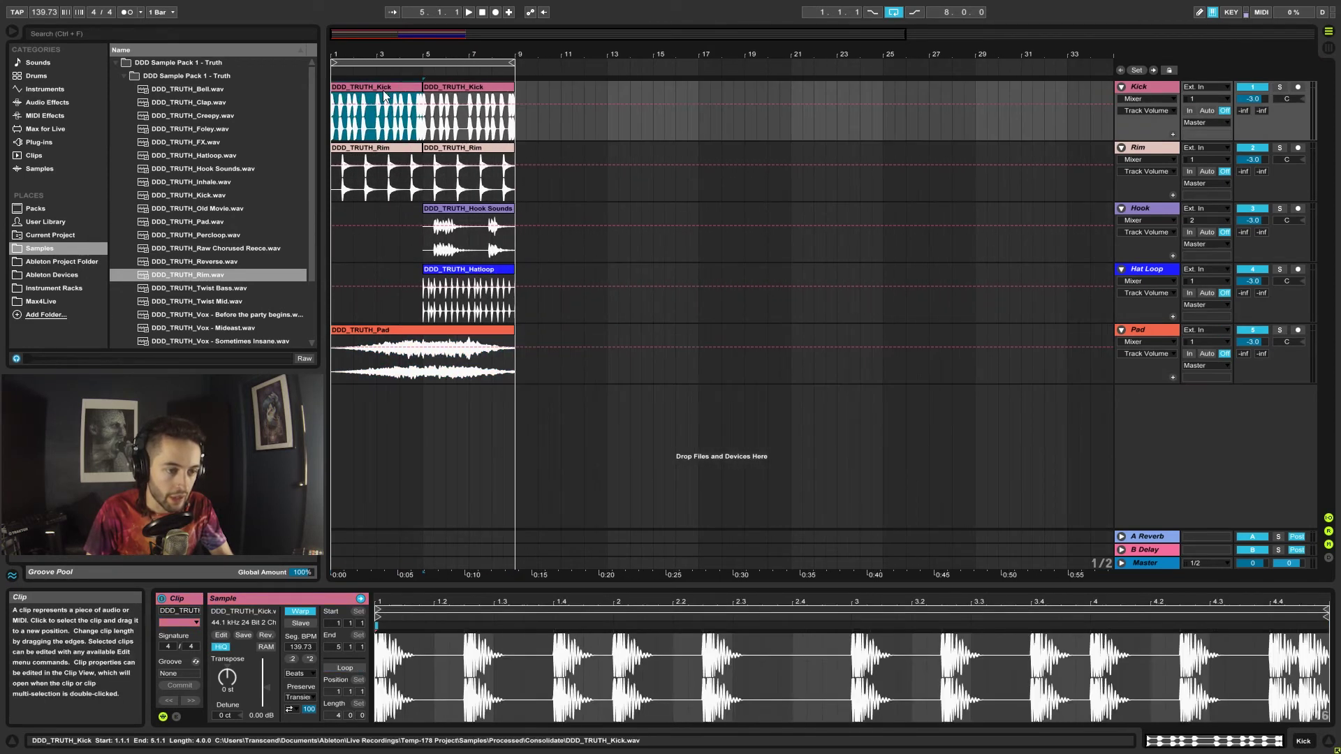
{"action": "left_click", "coordinate": [517, 378], "text": "shift"}
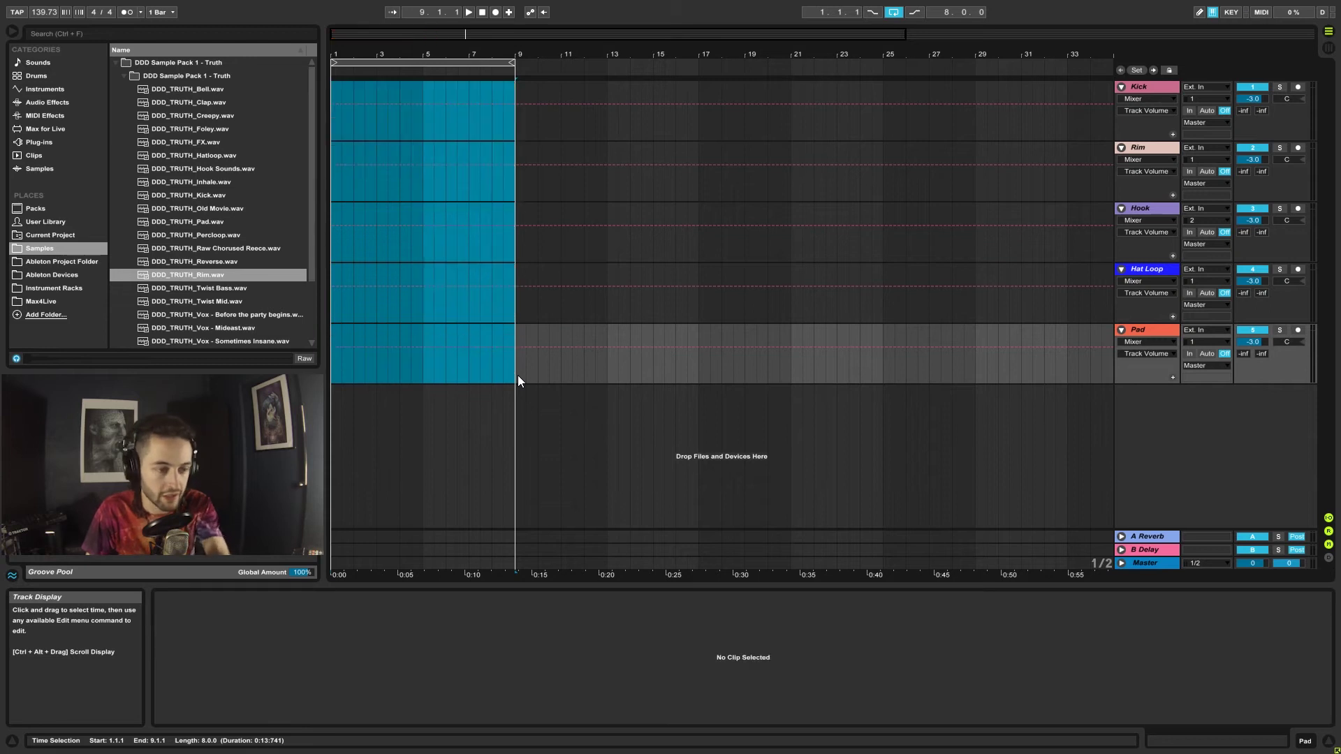
{"action": "key", "text": "ctrl+x"}
{"action": "key", "text": "Tab"}
{"action": "key", "text": "ctrl+v"}
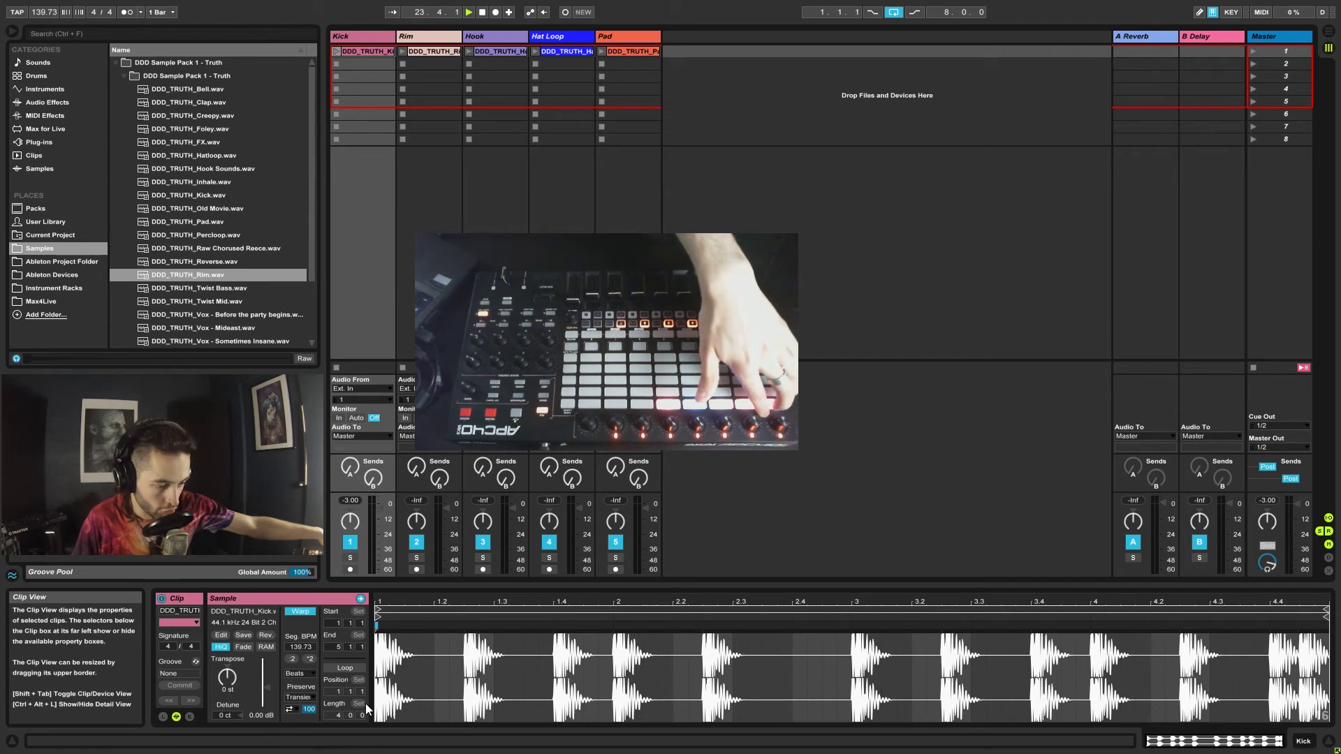
Step: Turn on looping for the Kick and Rim clips and check the Loop setting of the Hook, Hat Loop and Pad clips
{"action": "left_click", "coordinate": [349, 671]}
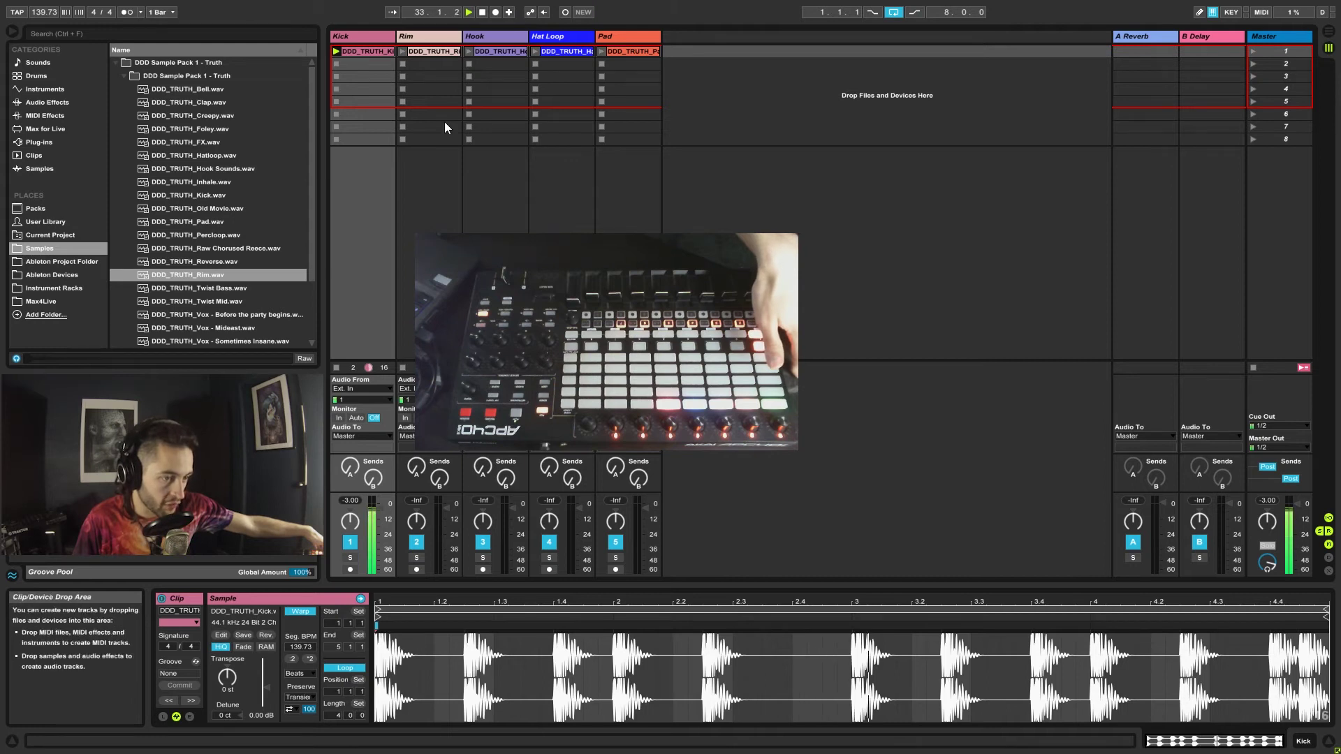
{"action": "left_click", "coordinate": [438, 52]}
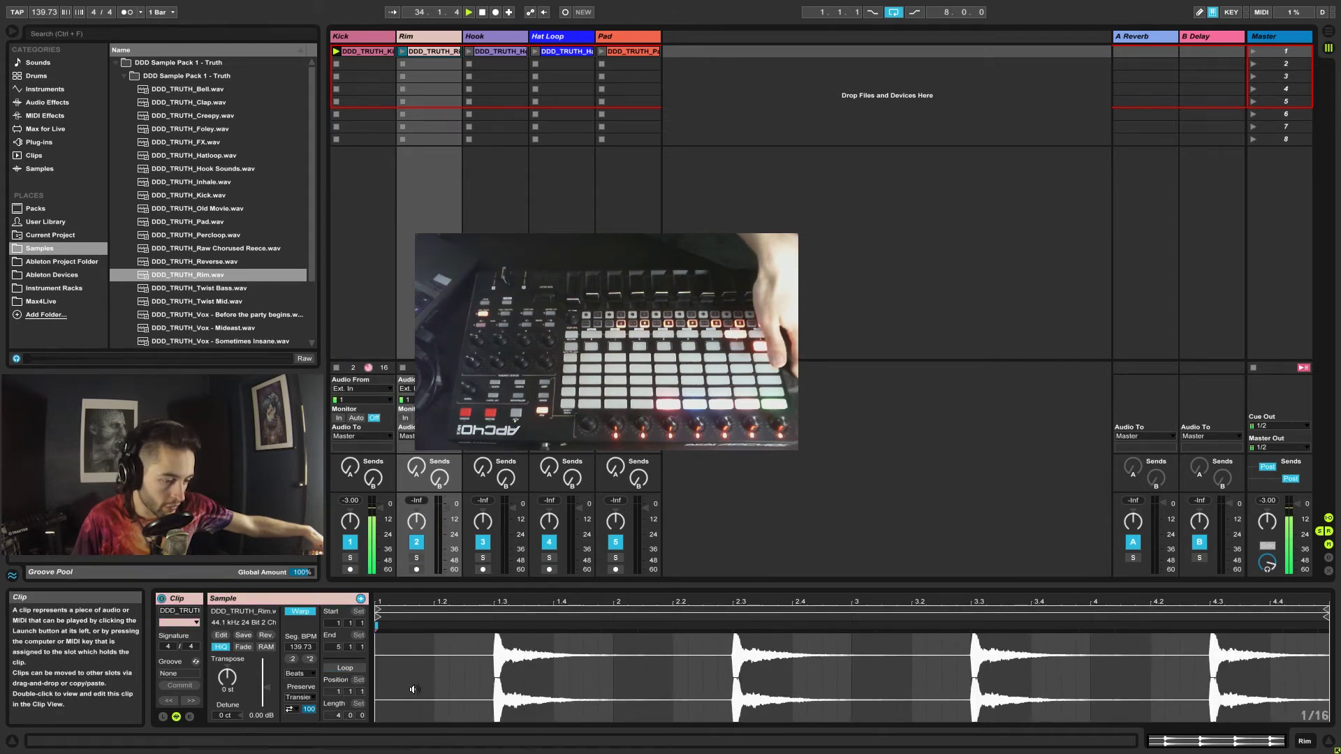
{"action": "left_click", "coordinate": [498, 52]}
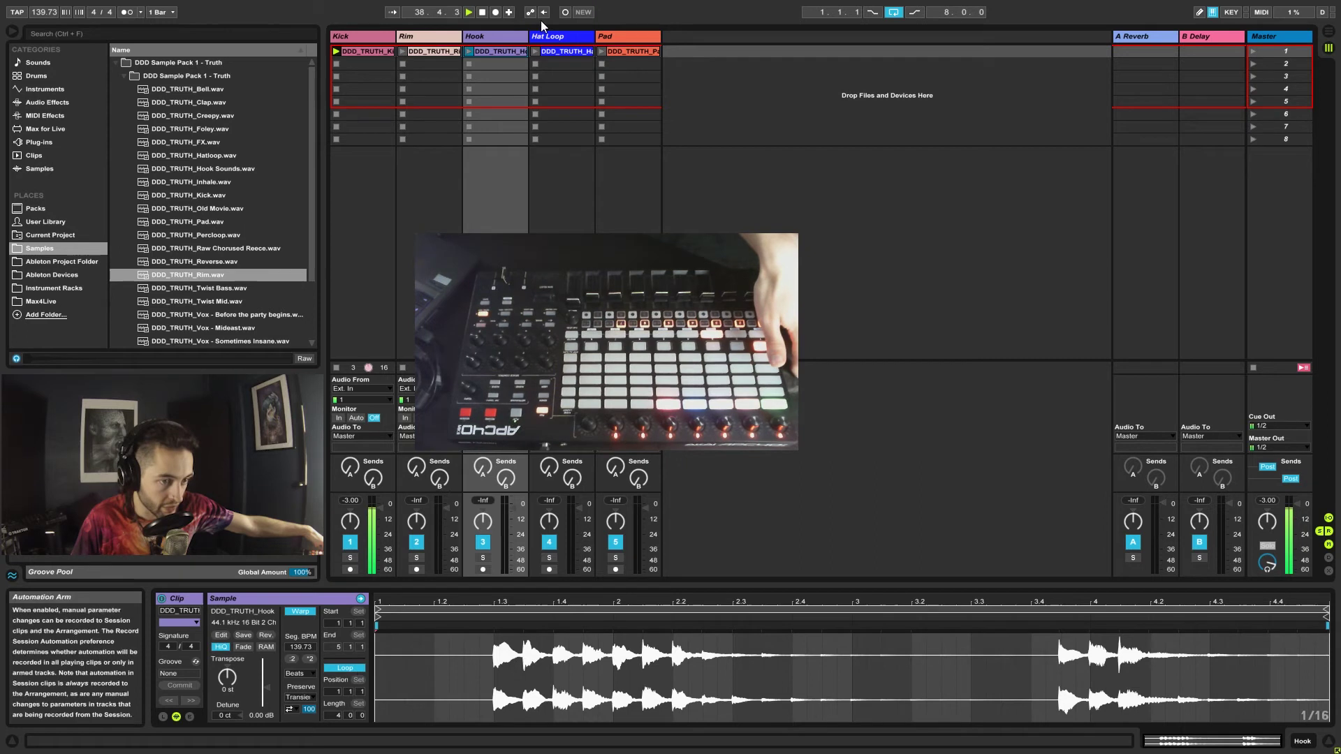
{"action": "left_click", "coordinate": [552, 52]}
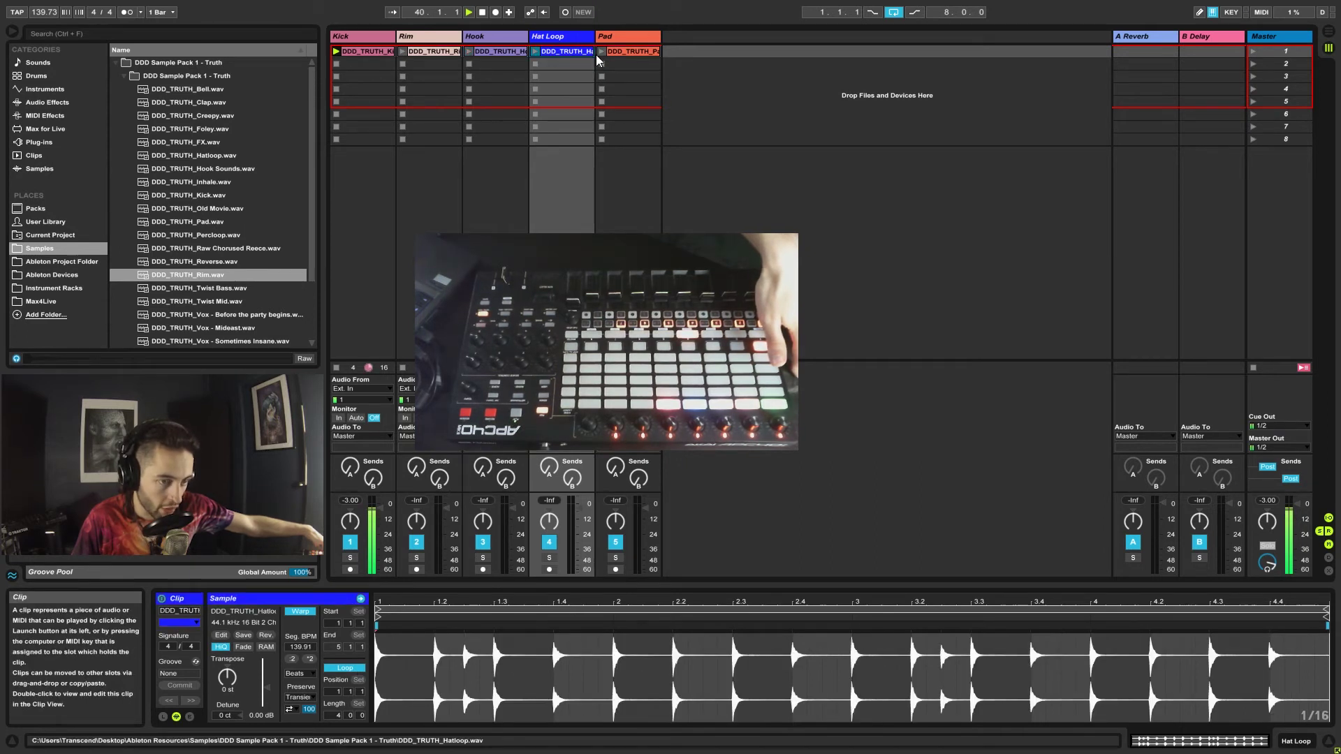
{"action": "left_click", "coordinate": [618, 52]}
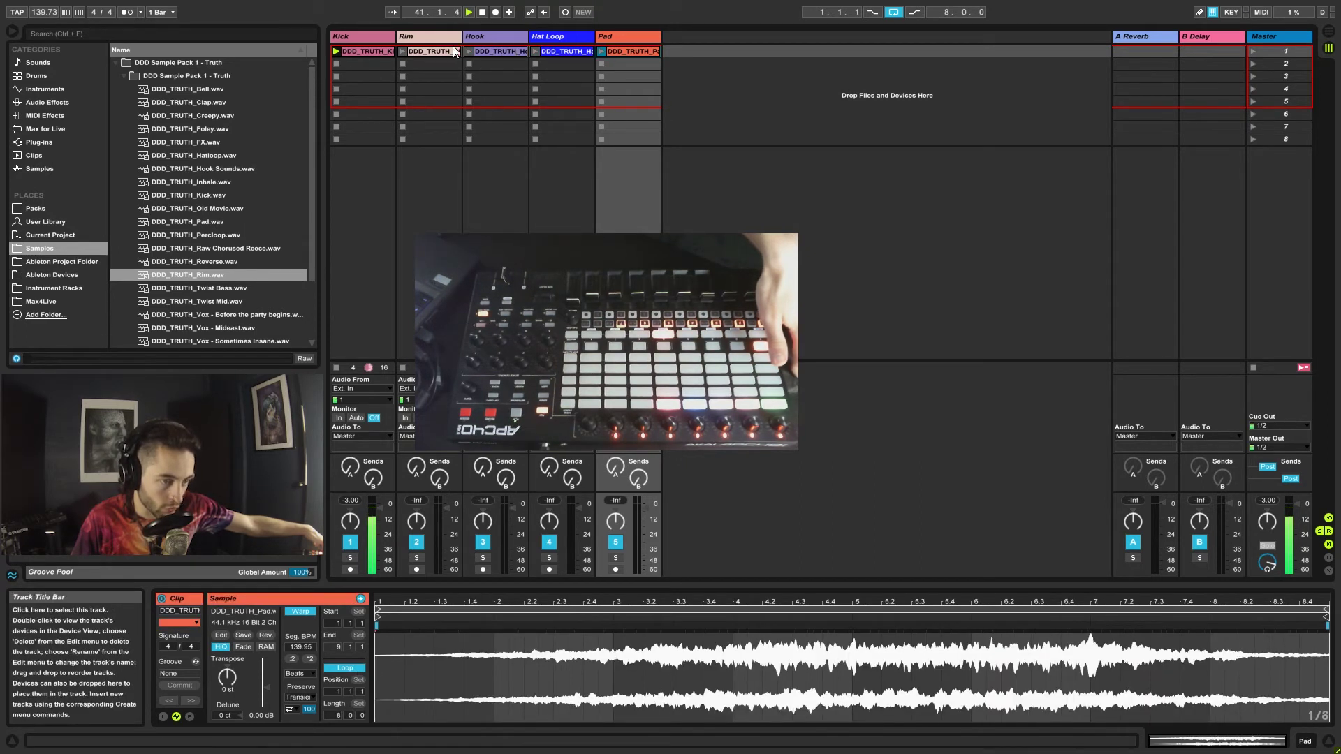
{"action": "left_click", "coordinate": [377, 52]}
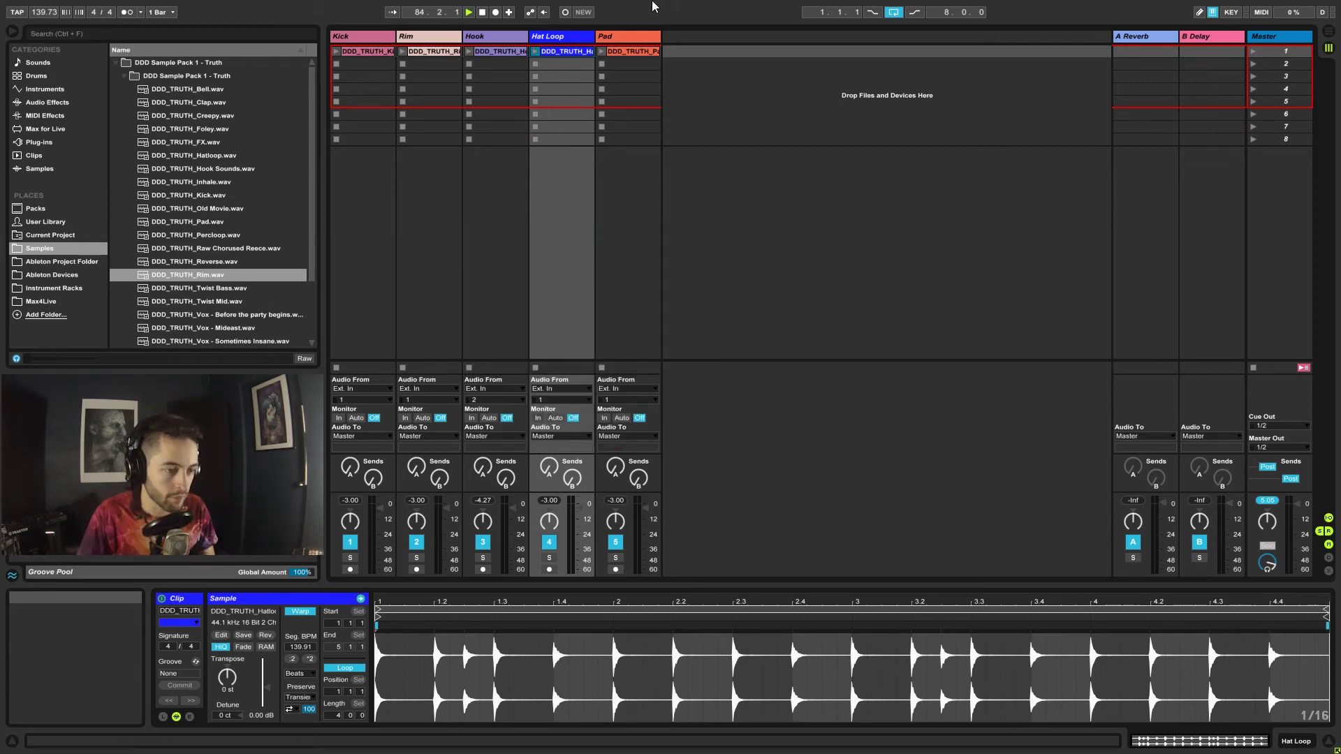
Step: Launch the Kick clip and stop it from the empty slot beneath it
{"action": "left_click", "coordinate": [367, 52]}
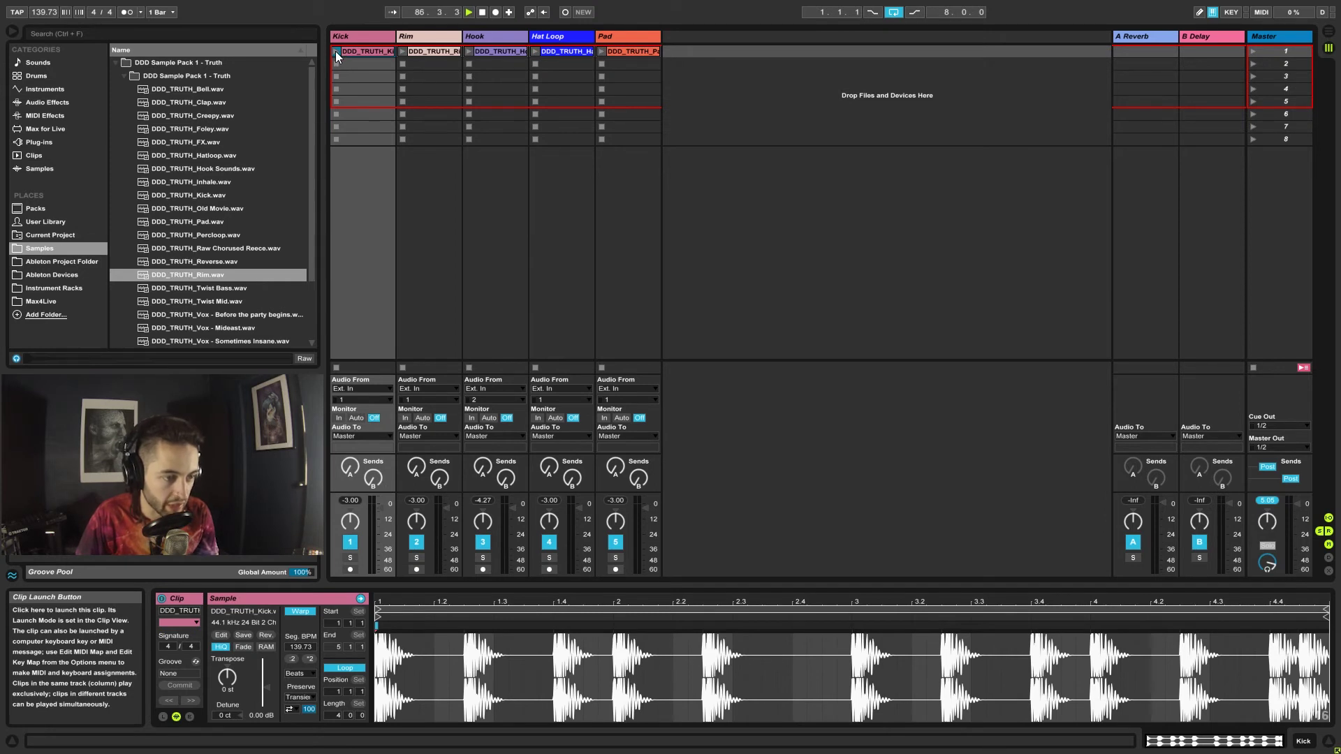
{"action": "left_click", "coordinate": [335, 52]}
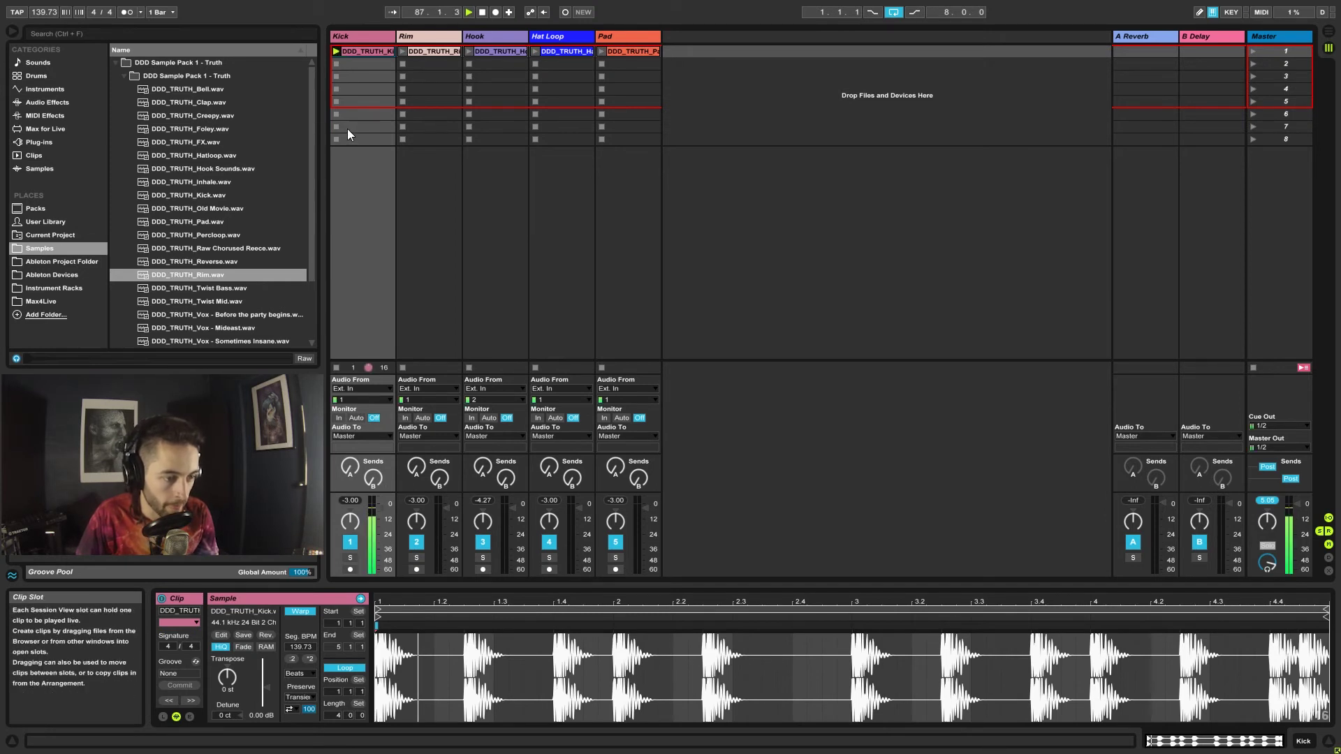
{"action": "left_click", "coordinate": [336, 64]}
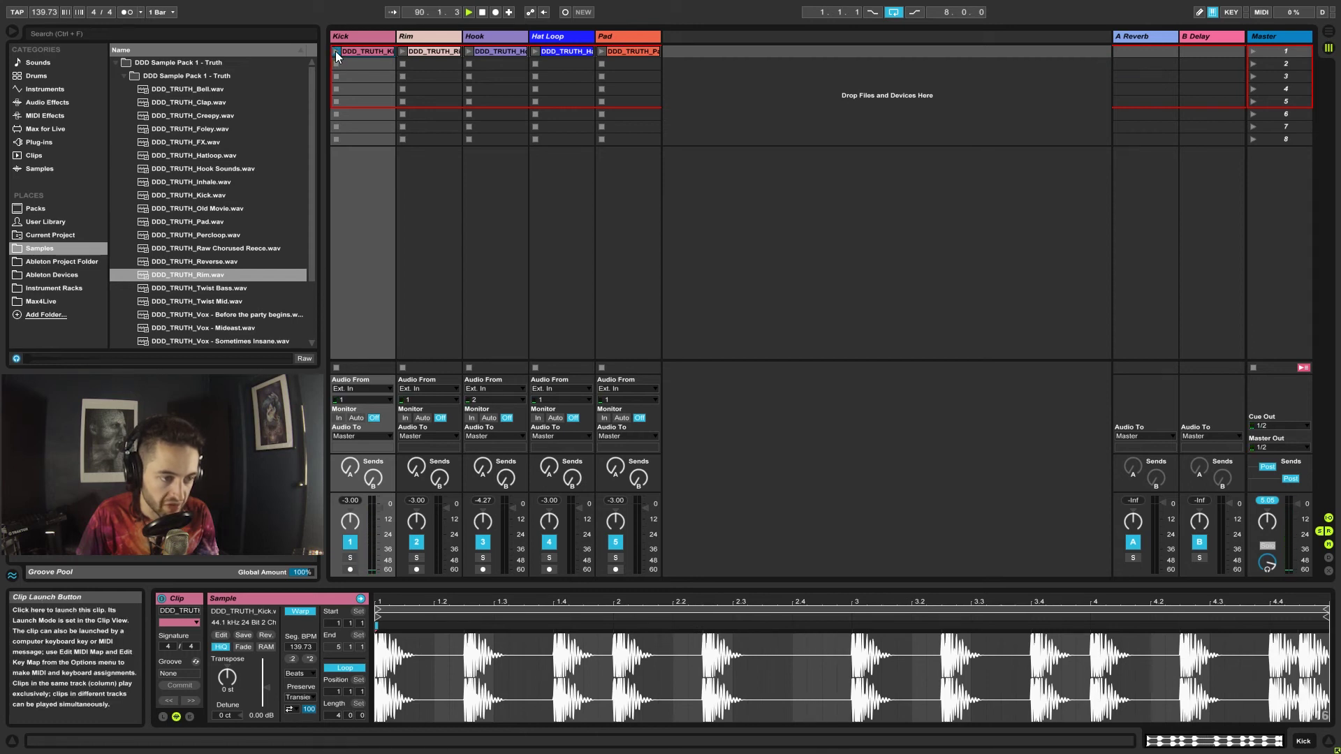
Step: Launch the Kick clip twice more, stopping it once for its own track and once by stopping all clips
{"action": "left_click", "coordinate": [336, 51]}
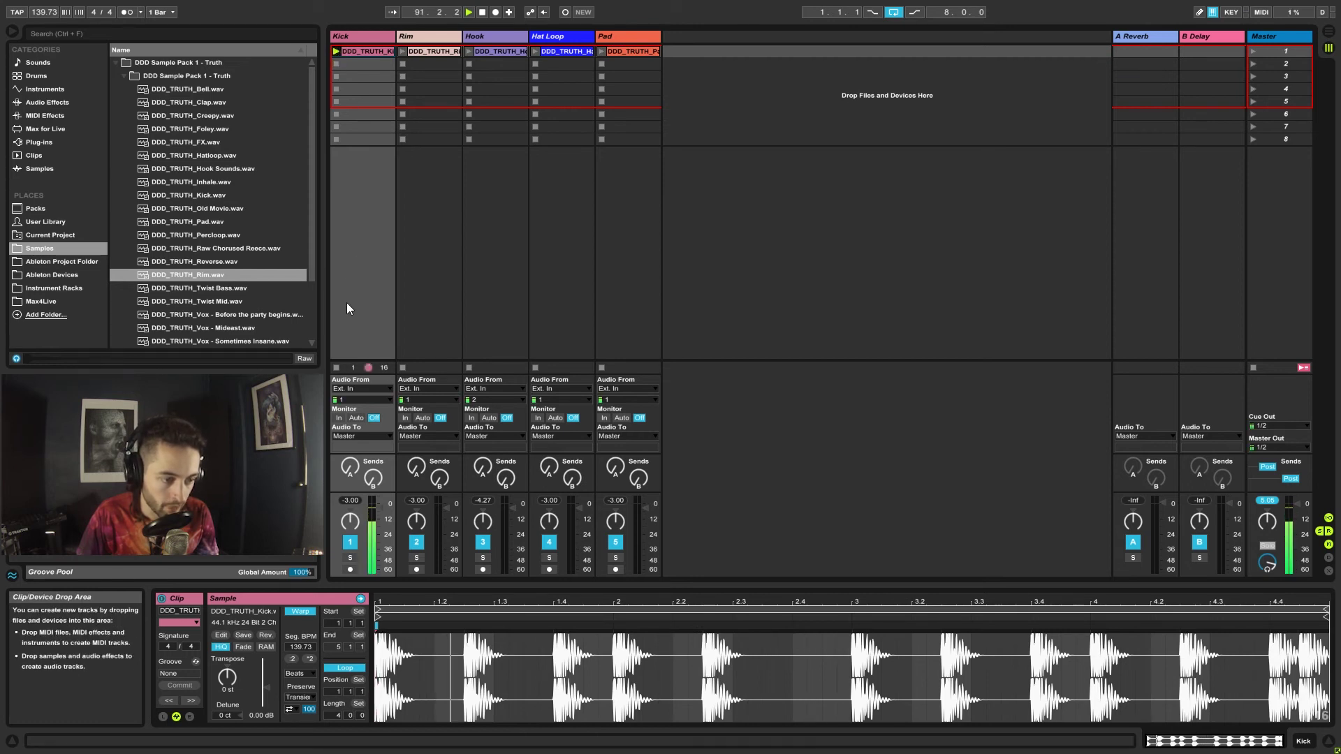
{"action": "left_click", "coordinate": [334, 368]}
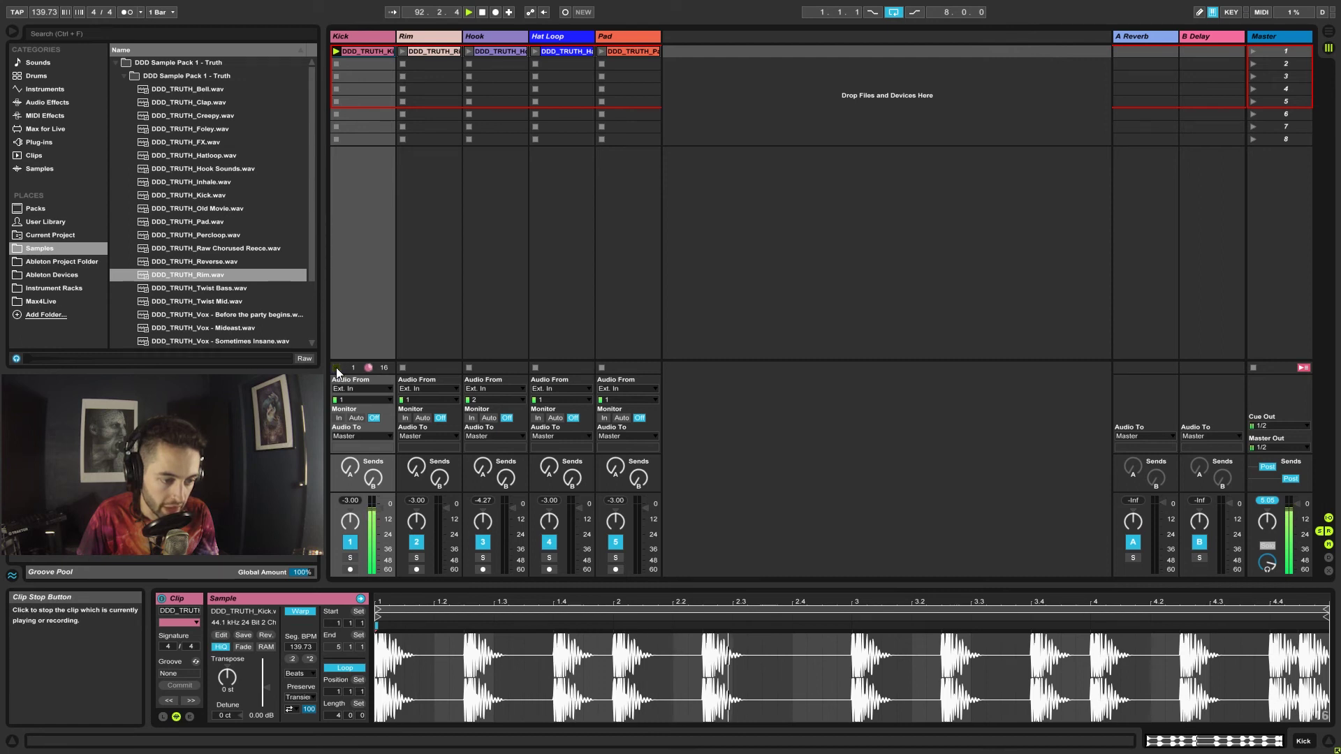
{"action": "left_click", "coordinate": [336, 52]}
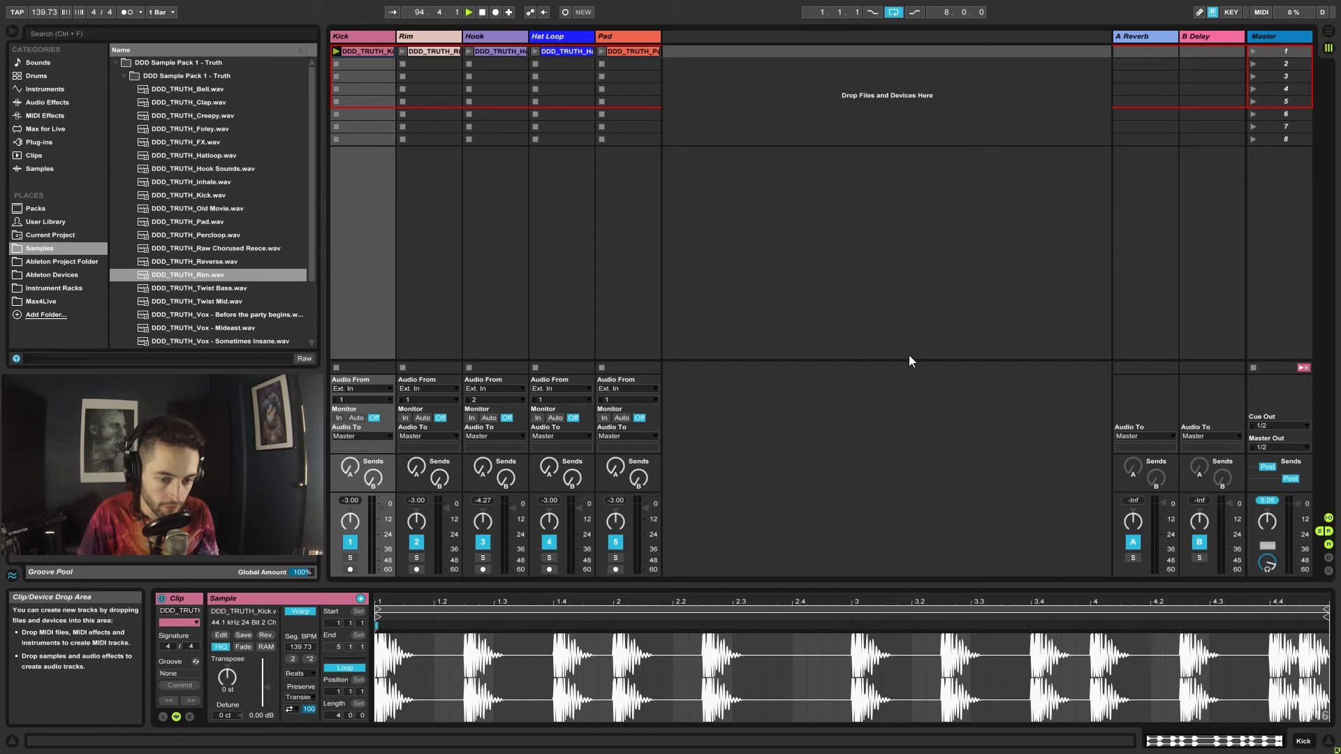
{"action": "left_click", "coordinate": [1253, 369]}
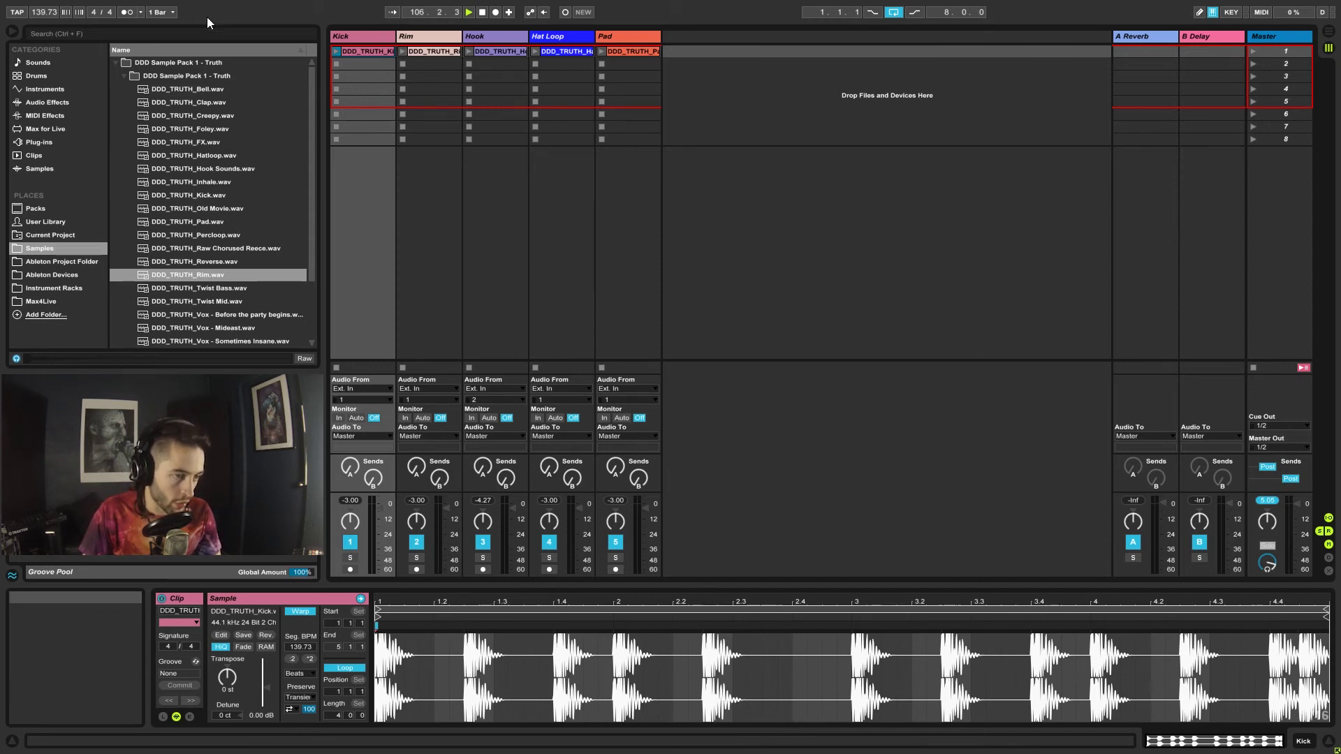
Step: Keep the global quantization at 1 Bar and launch and stop the Kick clip to hear its timing
{"action": "left_click", "coordinate": [174, 15]}
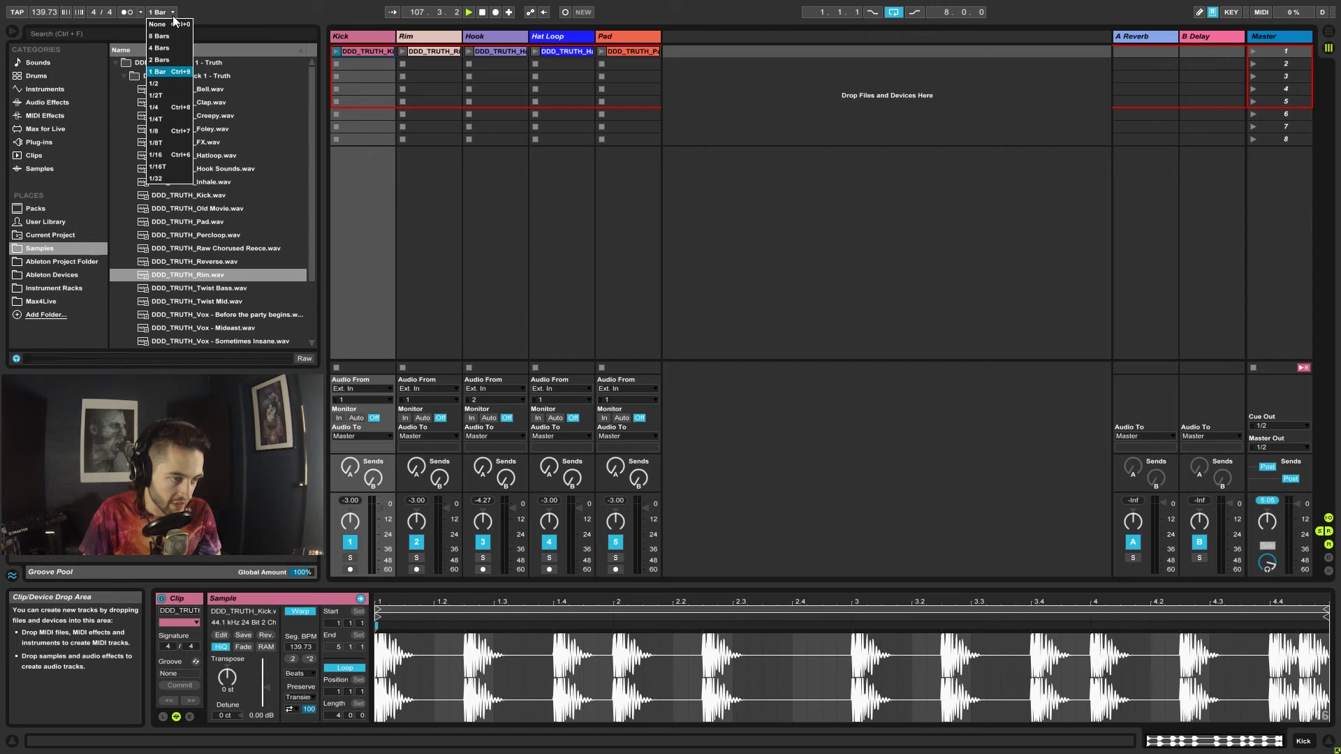
{"action": "left_click", "coordinate": [183, 71]}
{"action": "left_click", "coordinate": [337, 51]}
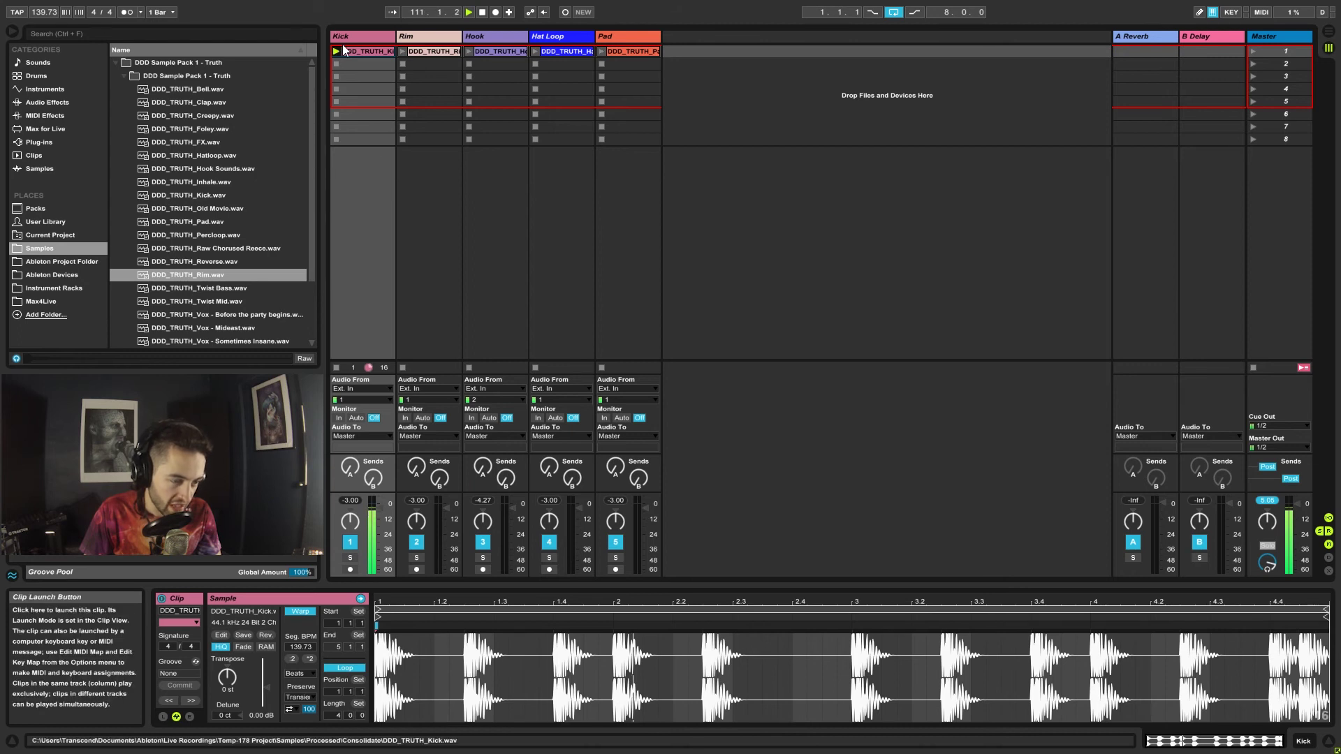
{"action": "left_click", "coordinate": [334, 368]}
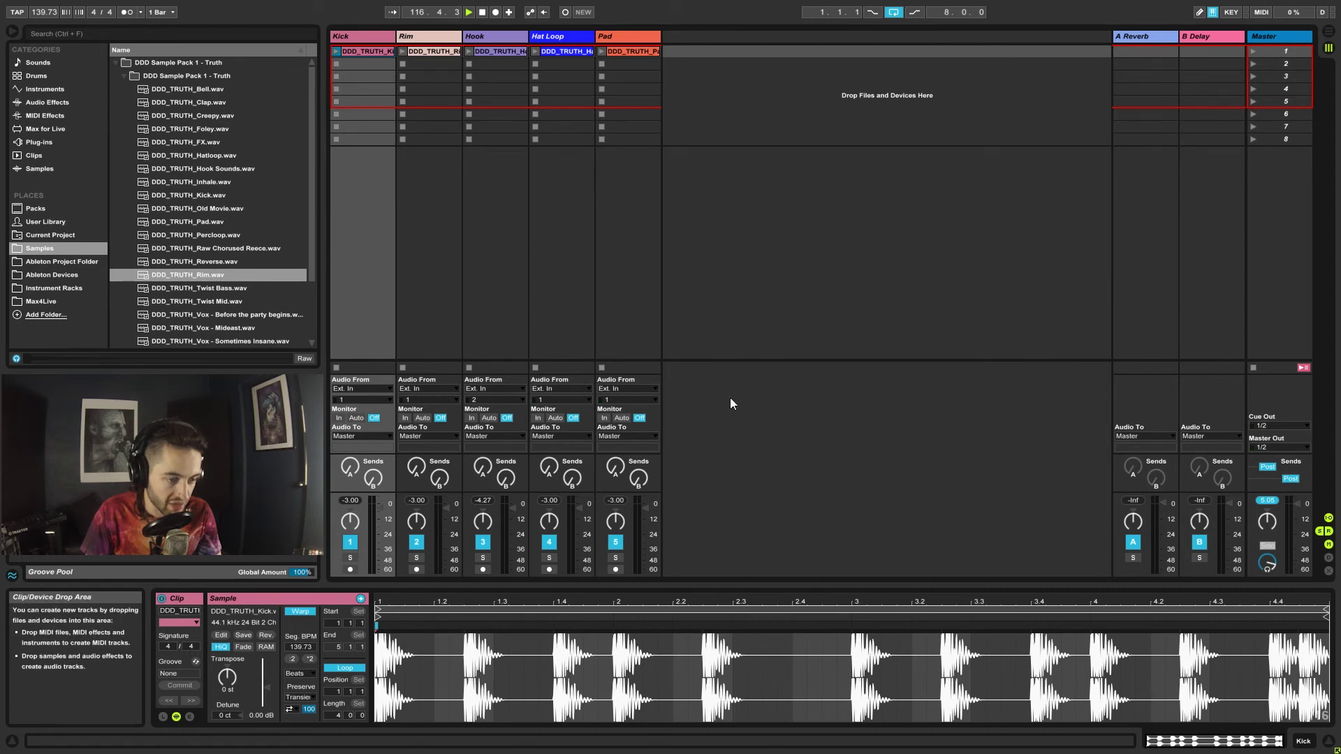
{"action": "left_click", "coordinate": [336, 52]}
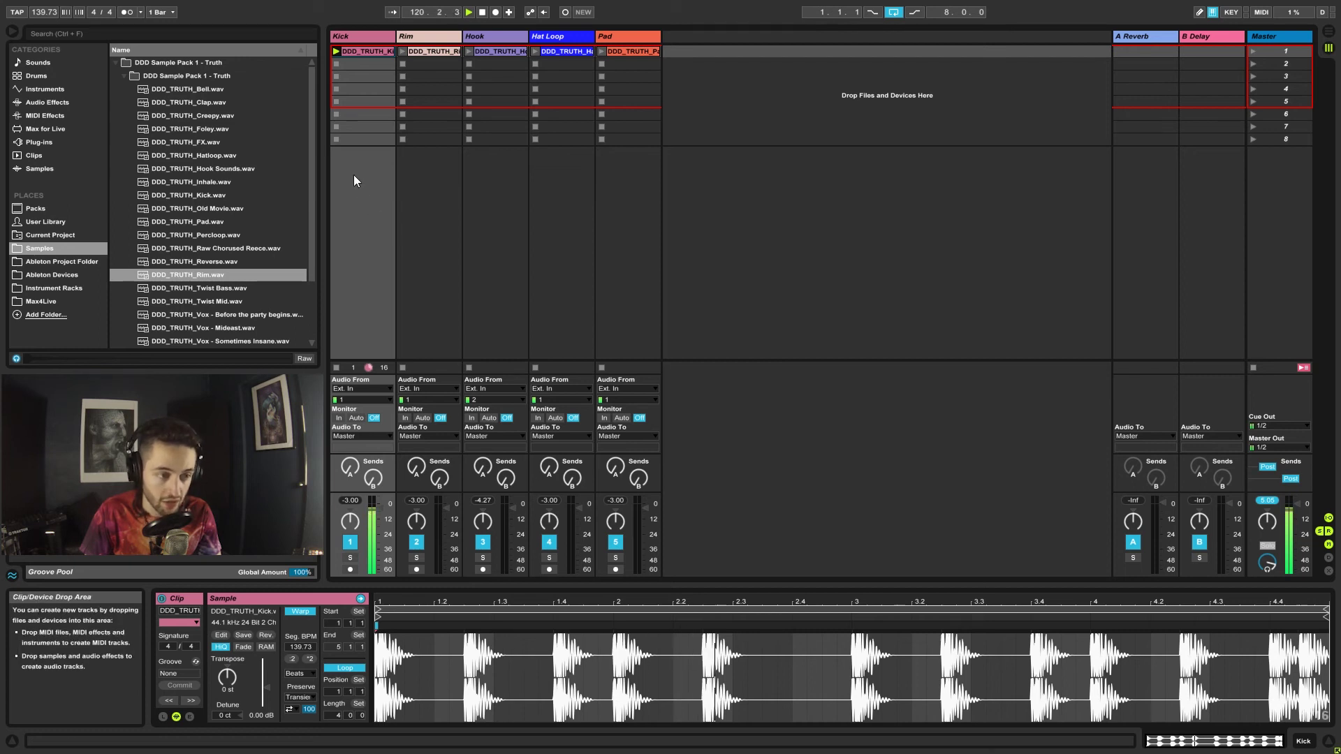
{"action": "left_click", "coordinate": [336, 367]}
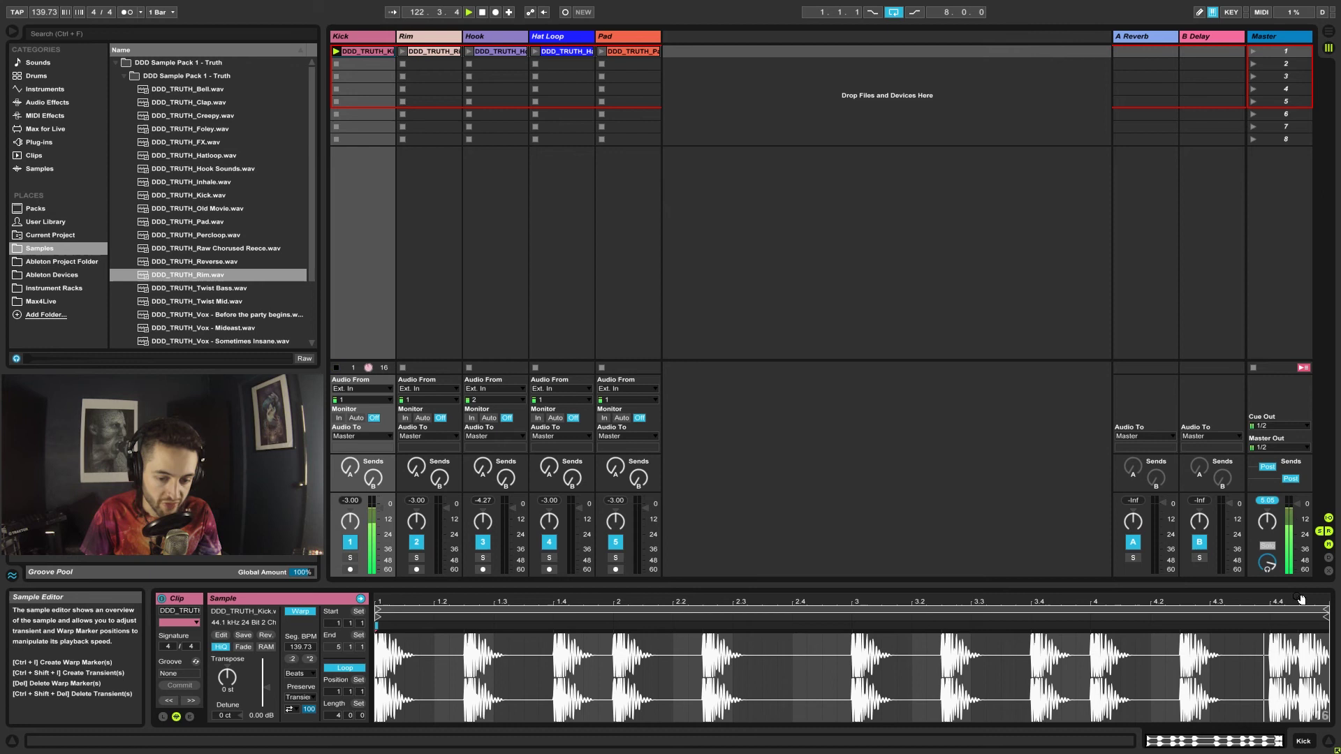
Step: Set the global quantization to 8 Bars and launch the Kick clip to test the longer delay
{"action": "left_click", "coordinate": [152, 12]}
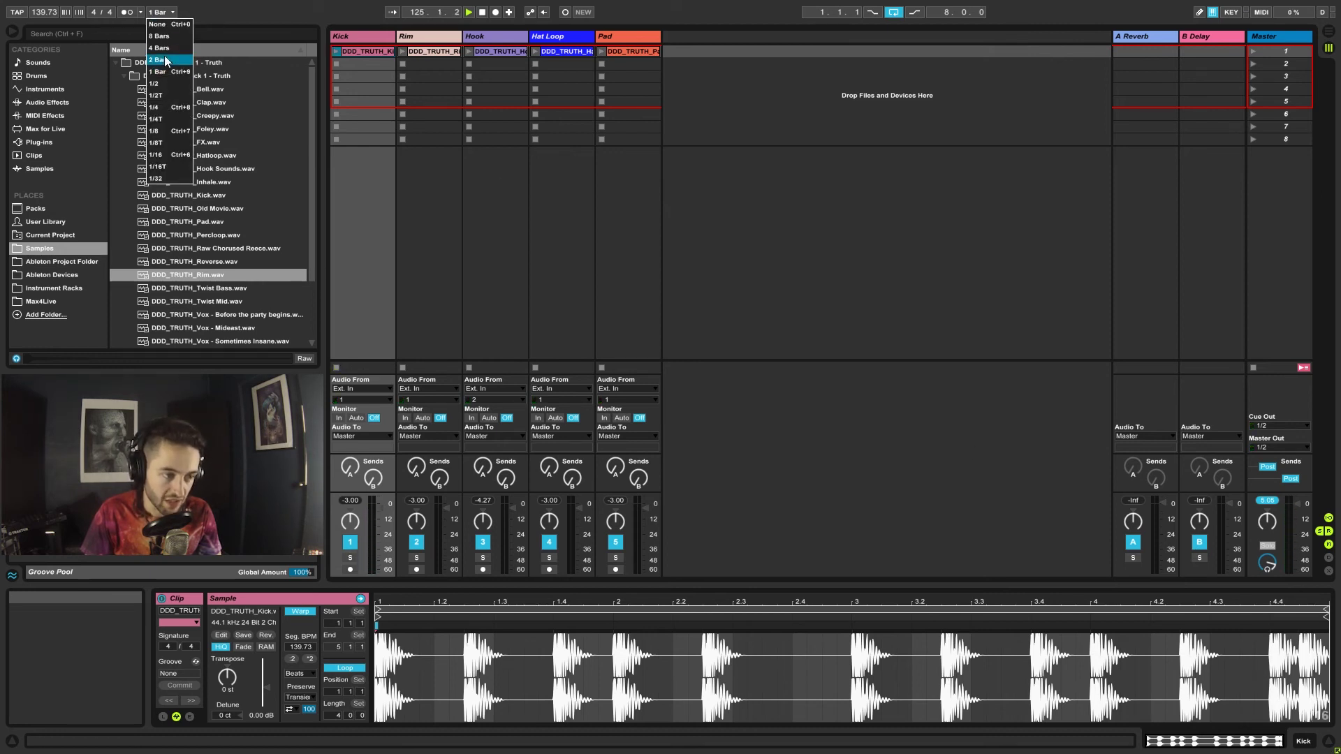
{"action": "left_click", "coordinate": [167, 36]}
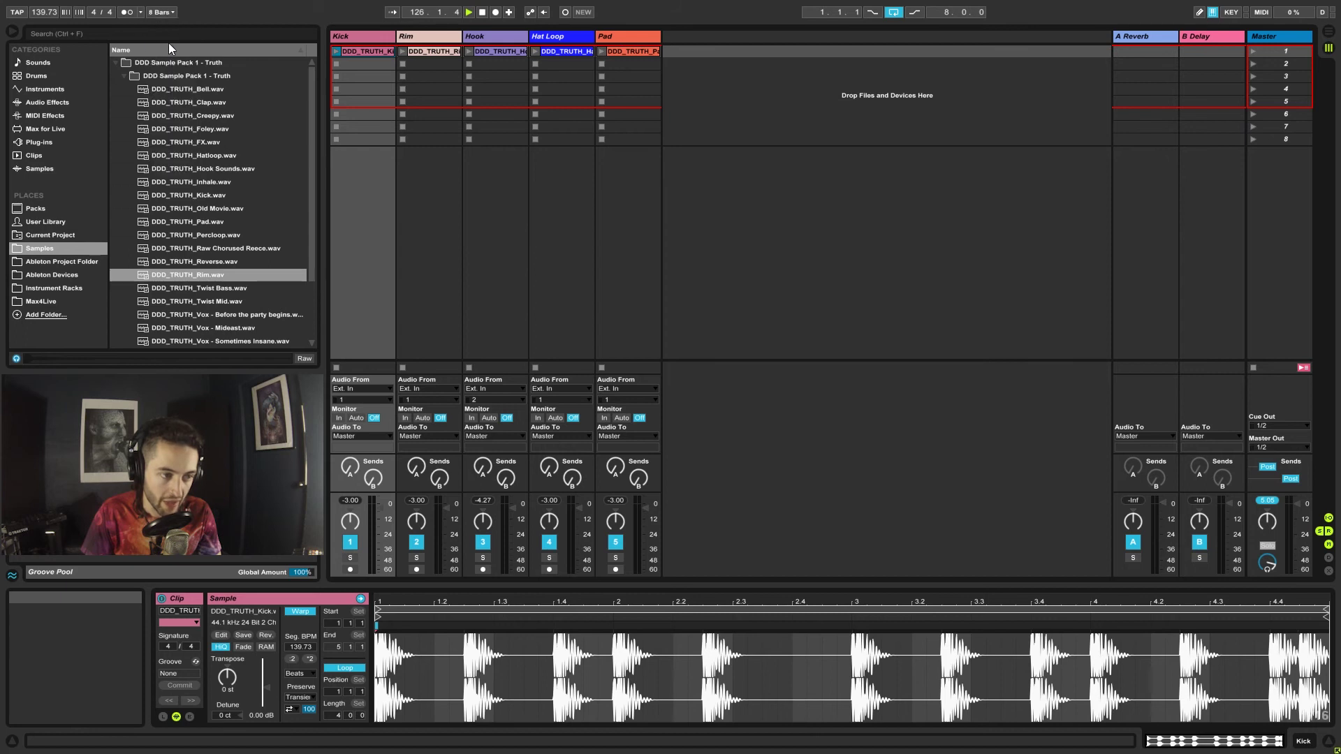
{"action": "left_click", "coordinate": [335, 51]}
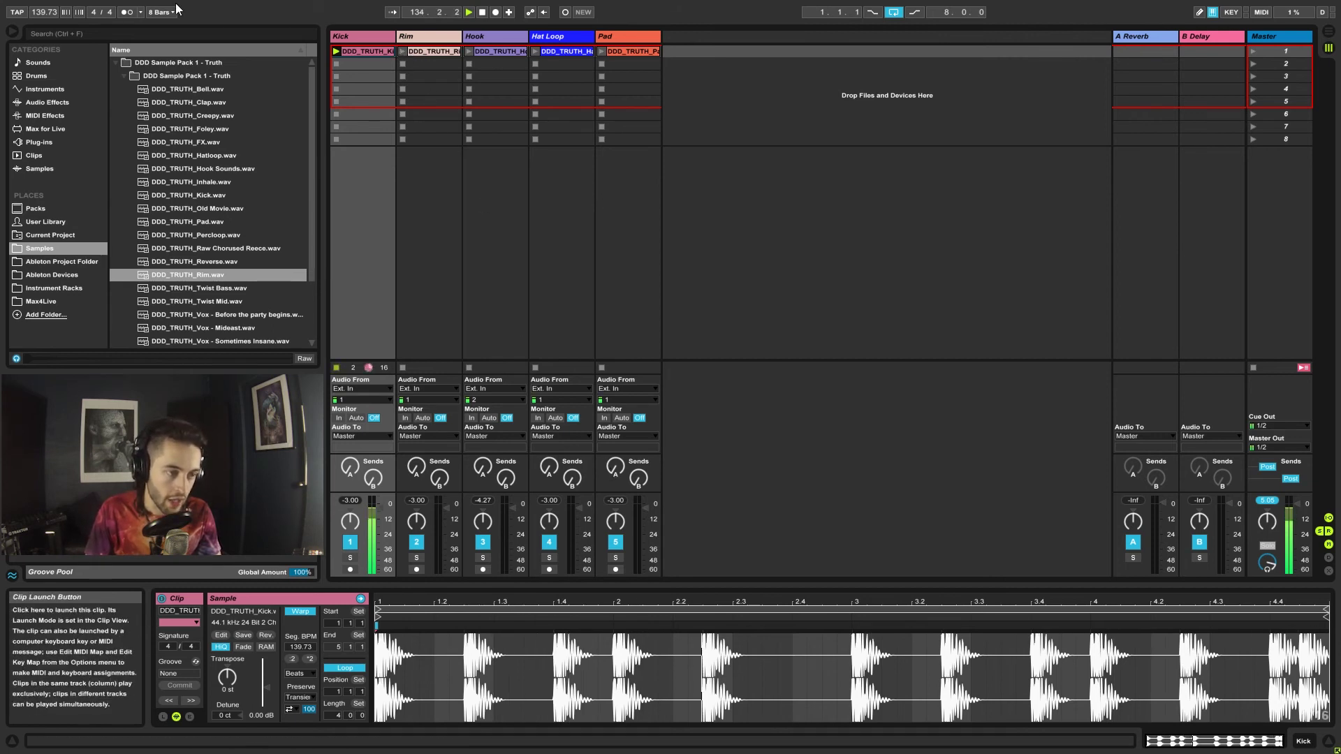
Step: Set the global quantization to None and stop and relaunch the Kick clip to test instant triggering
{"action": "left_click", "coordinate": [148, 12]}
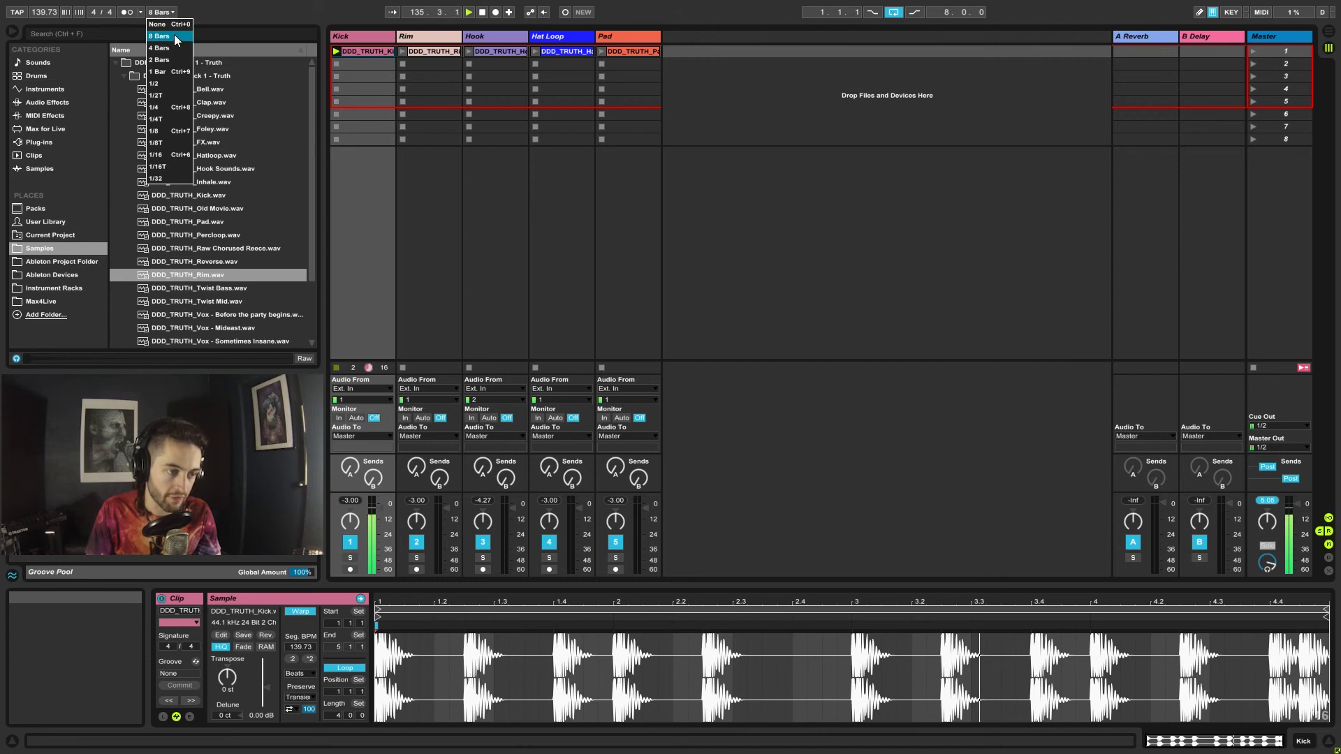
{"action": "left_click", "coordinate": [173, 23]}
{"action": "left_click", "coordinate": [336, 367]}
{"action": "left_click", "coordinate": [335, 52]}
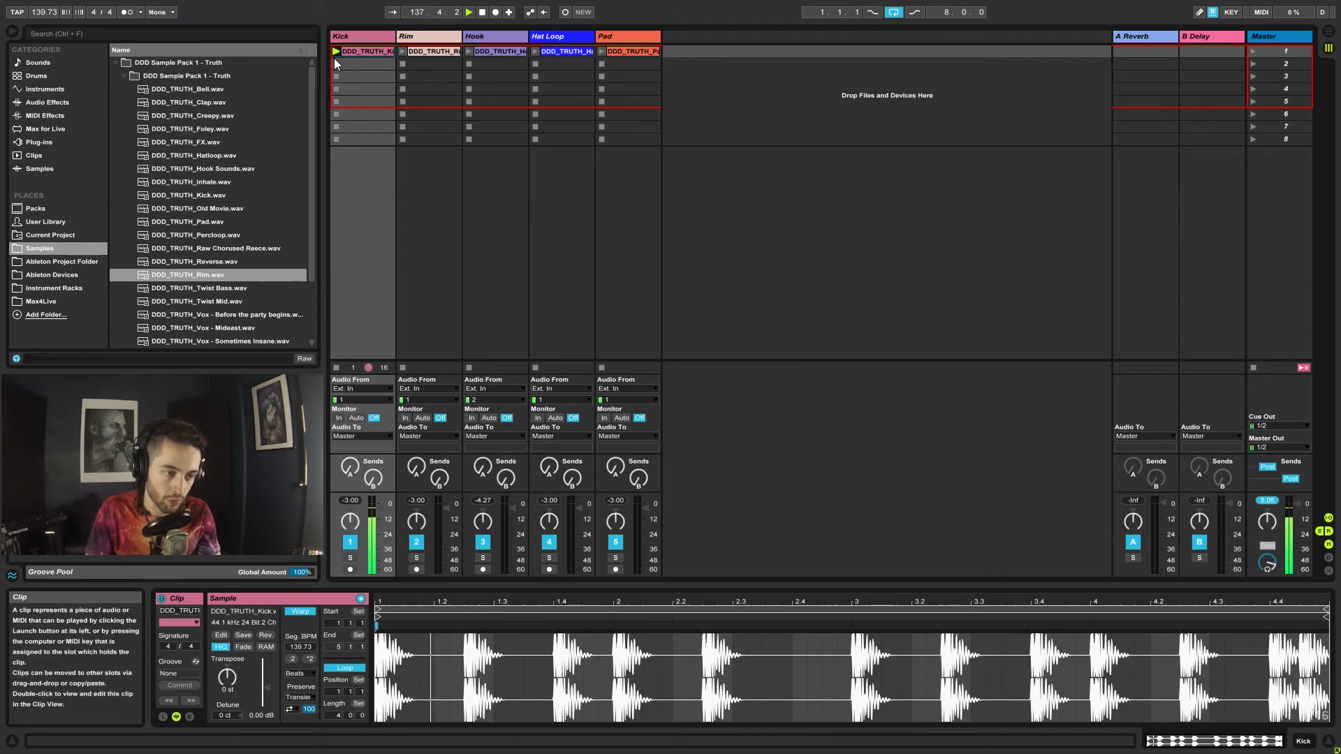
{"action": "left_click", "coordinate": [338, 368]}
Step: Set the global quantization to 1 Bar, then launch and stop the Kick clip
{"action": "left_click", "coordinate": [161, 13]}
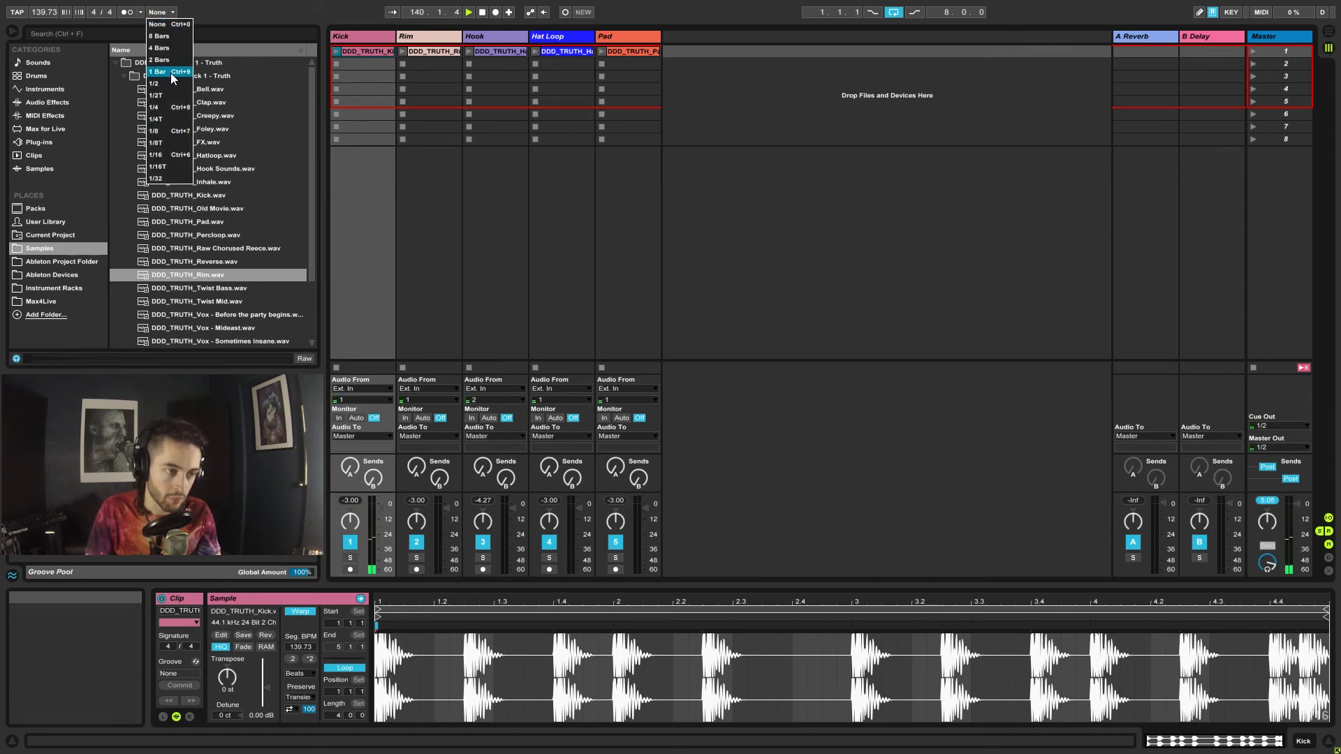
{"action": "left_click", "coordinate": [165, 72]}
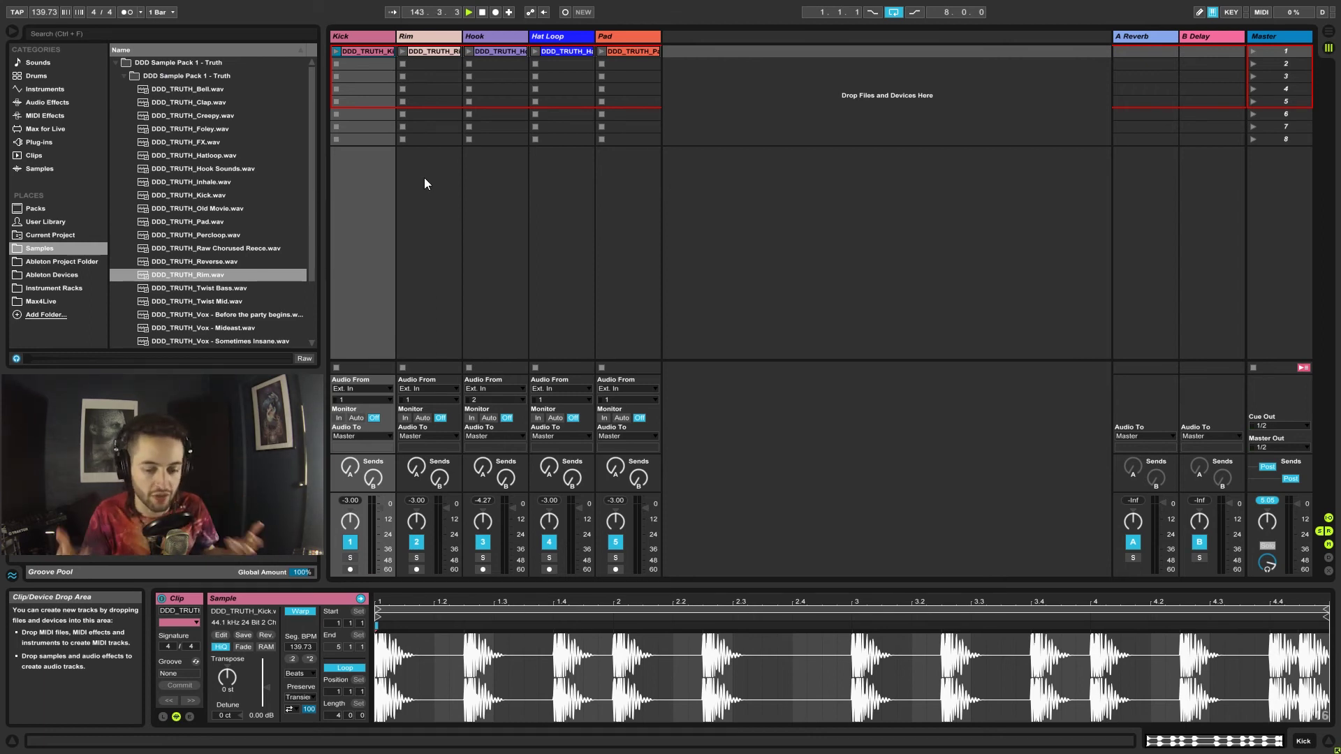
{"action": "left_click", "coordinate": [336, 52]}
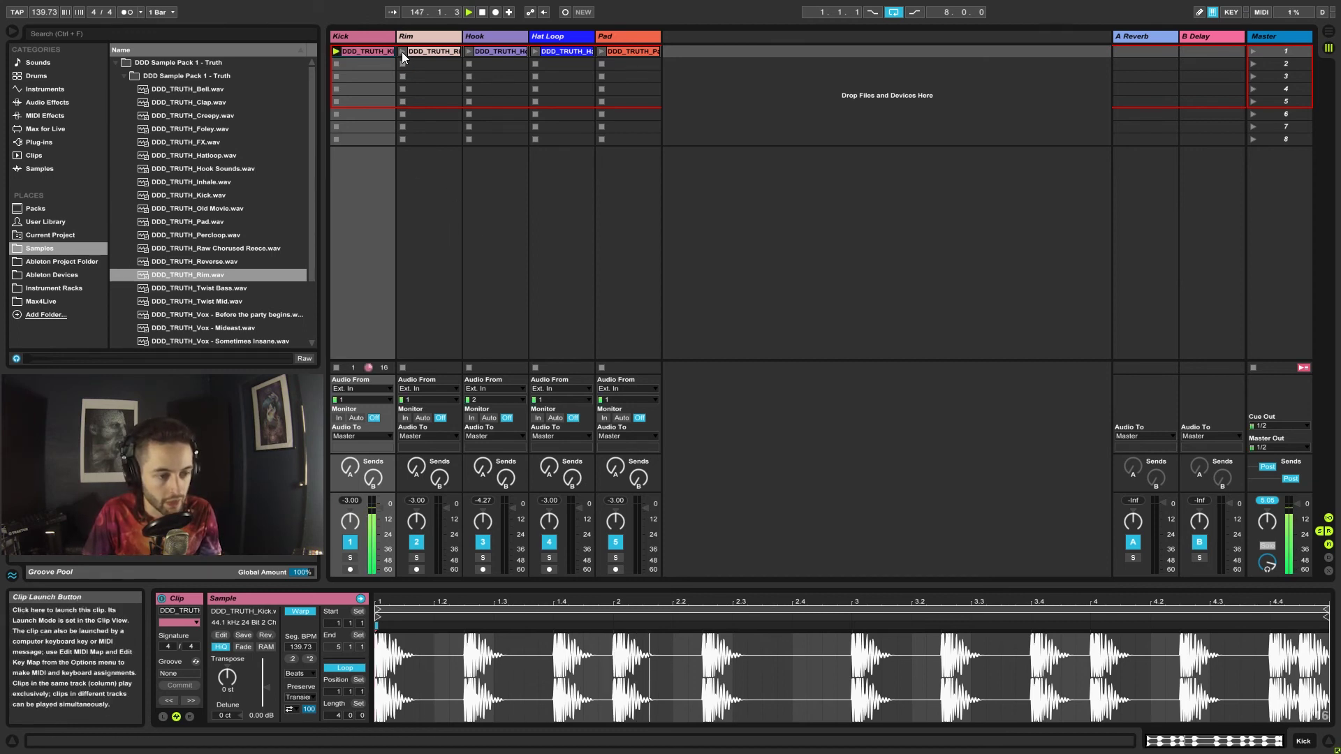
{"action": "left_click", "coordinate": [336, 63]}
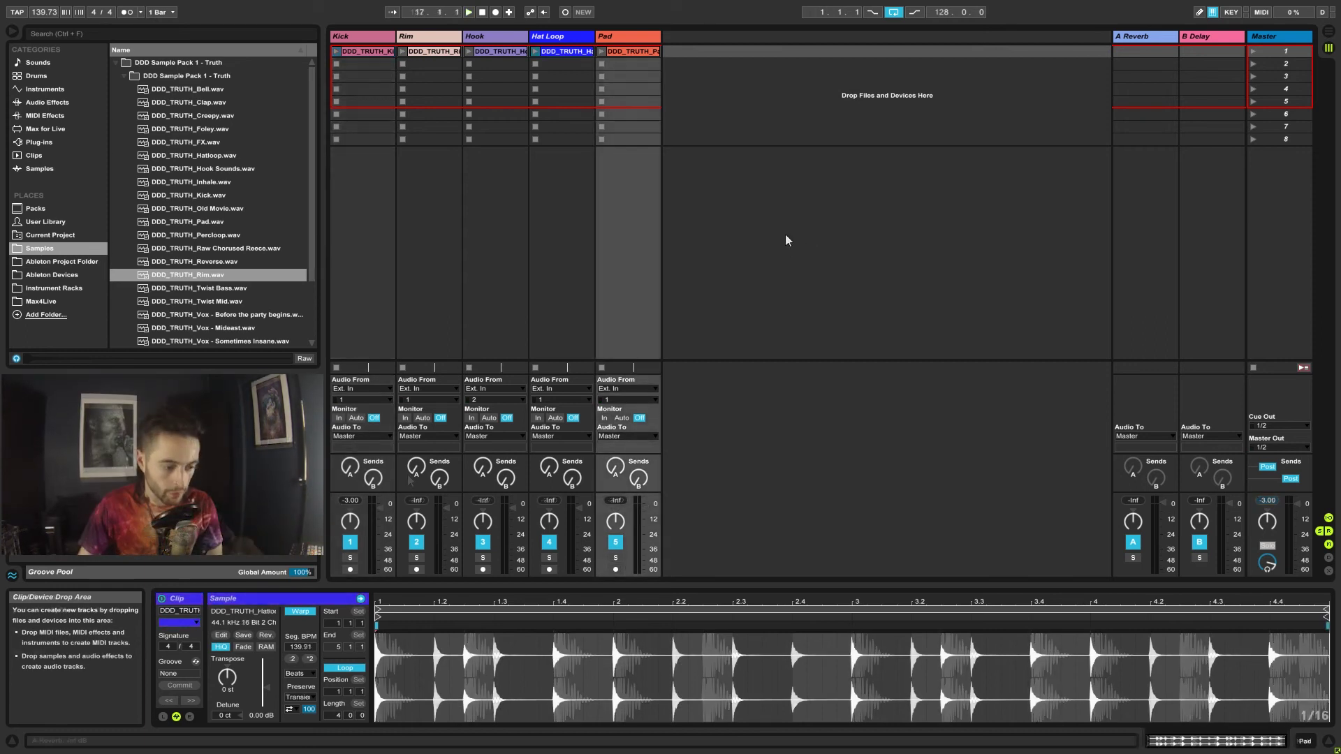
Step: Start recording into the arrangement and launch the Kick clip followed by the Pad clip
{"action": "left_click", "coordinate": [496, 12]}
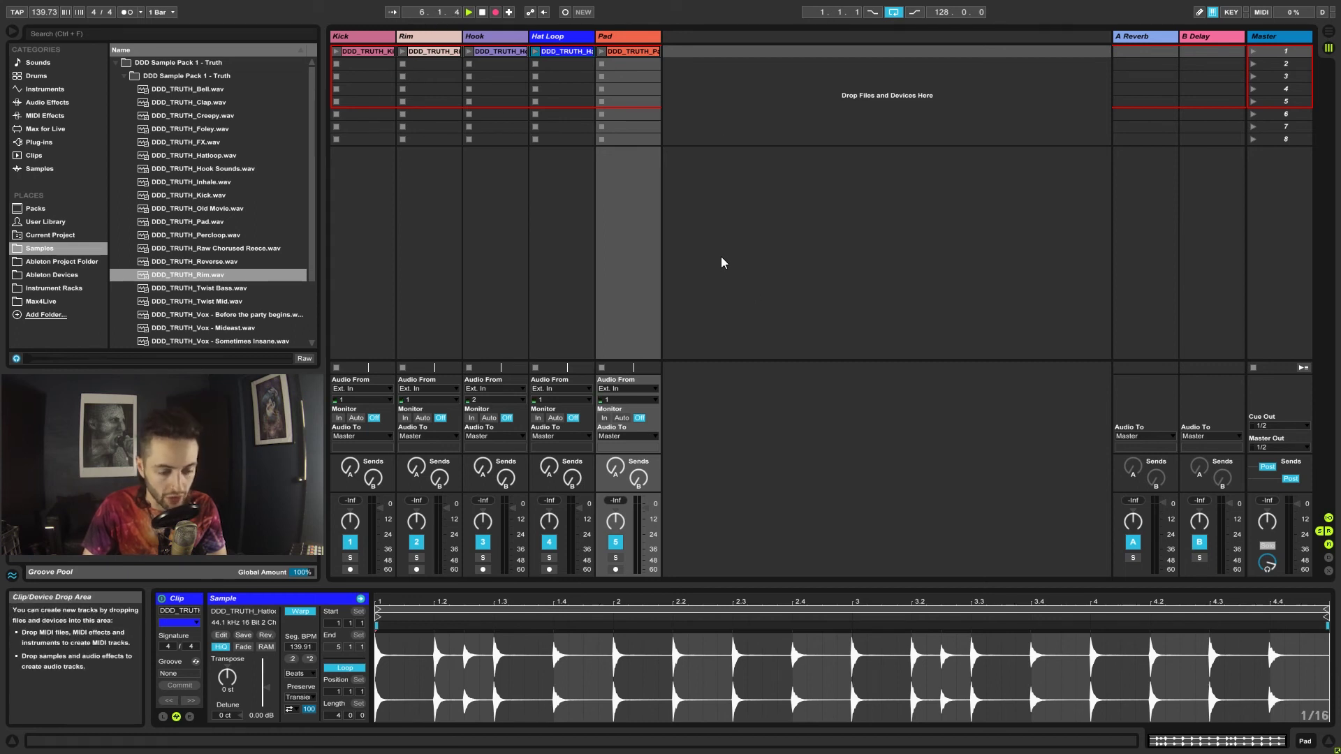
{"action": "left_click", "coordinate": [335, 52]}
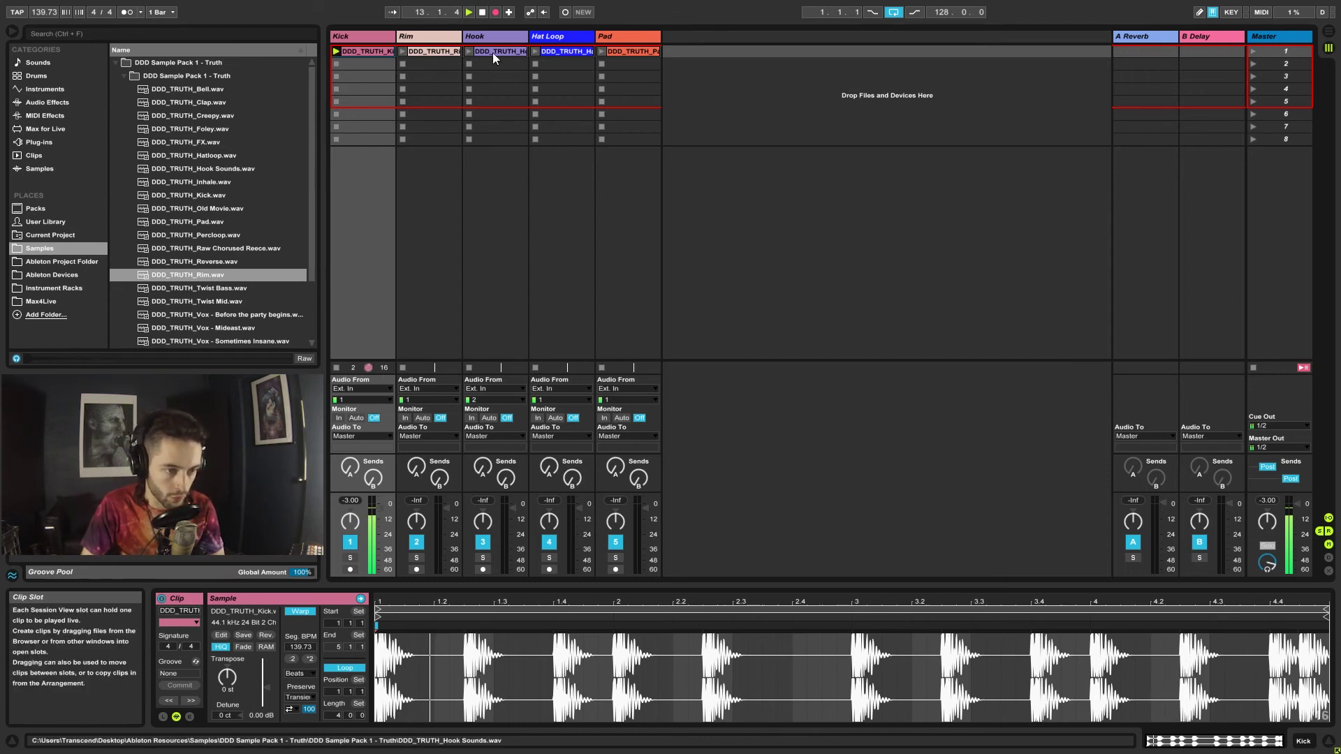
{"action": "left_click", "coordinate": [601, 52]}
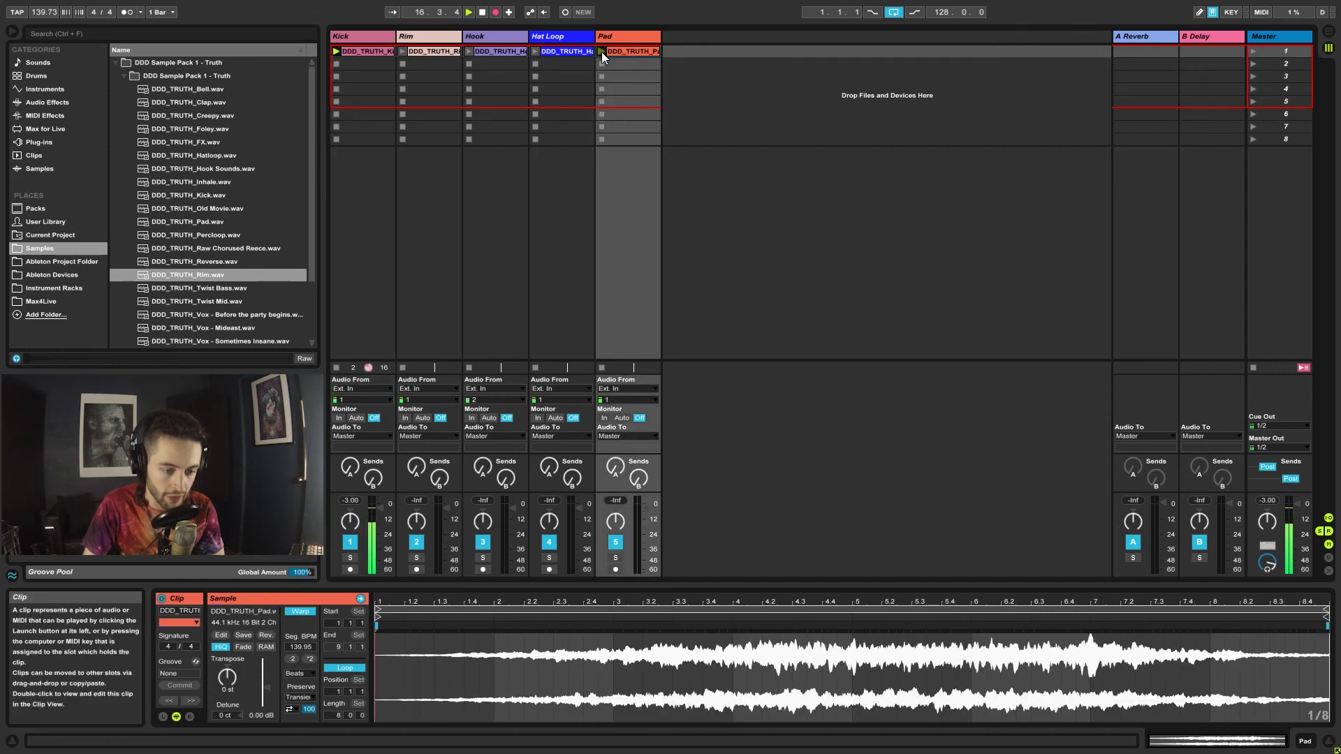
Step: Add the Rim clip to the recorded performance while the Kick and Pad clips keep playing
{"action": "left_click", "coordinate": [437, 53]}
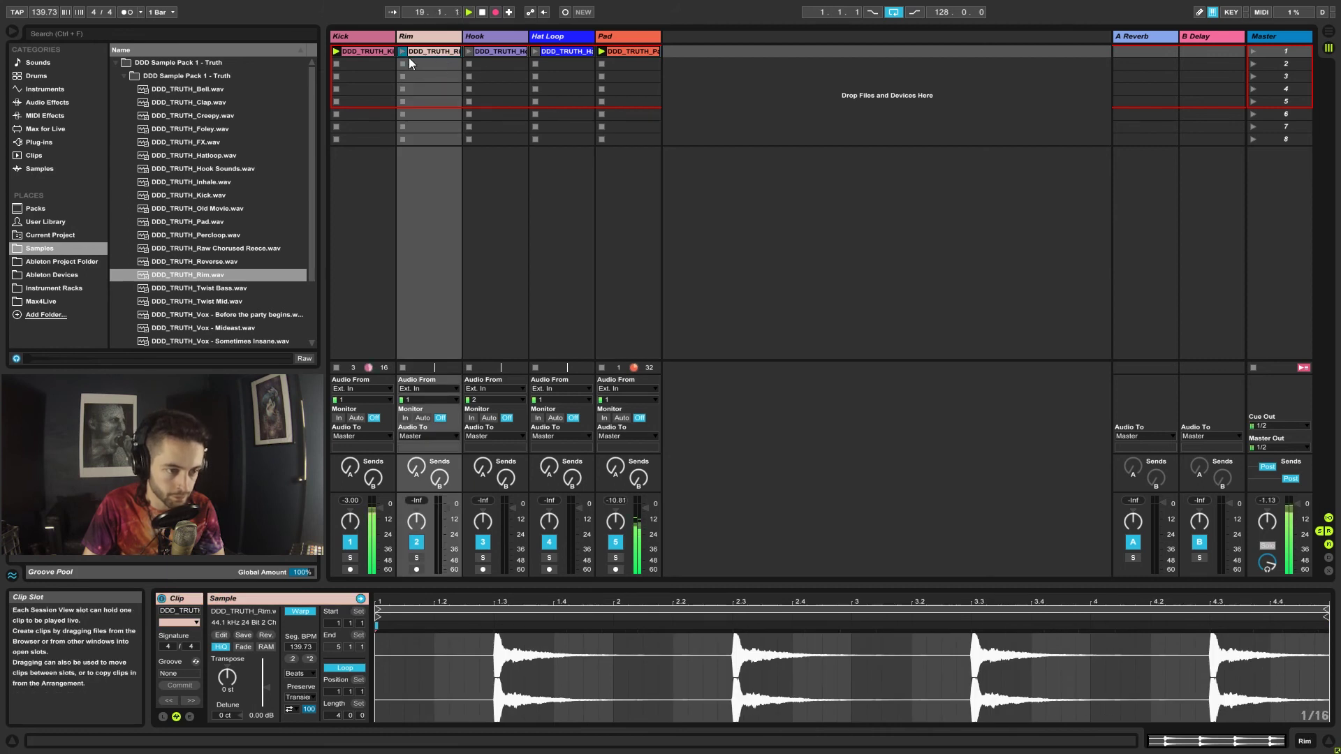
{"action": "left_click", "coordinate": [631, 53]}
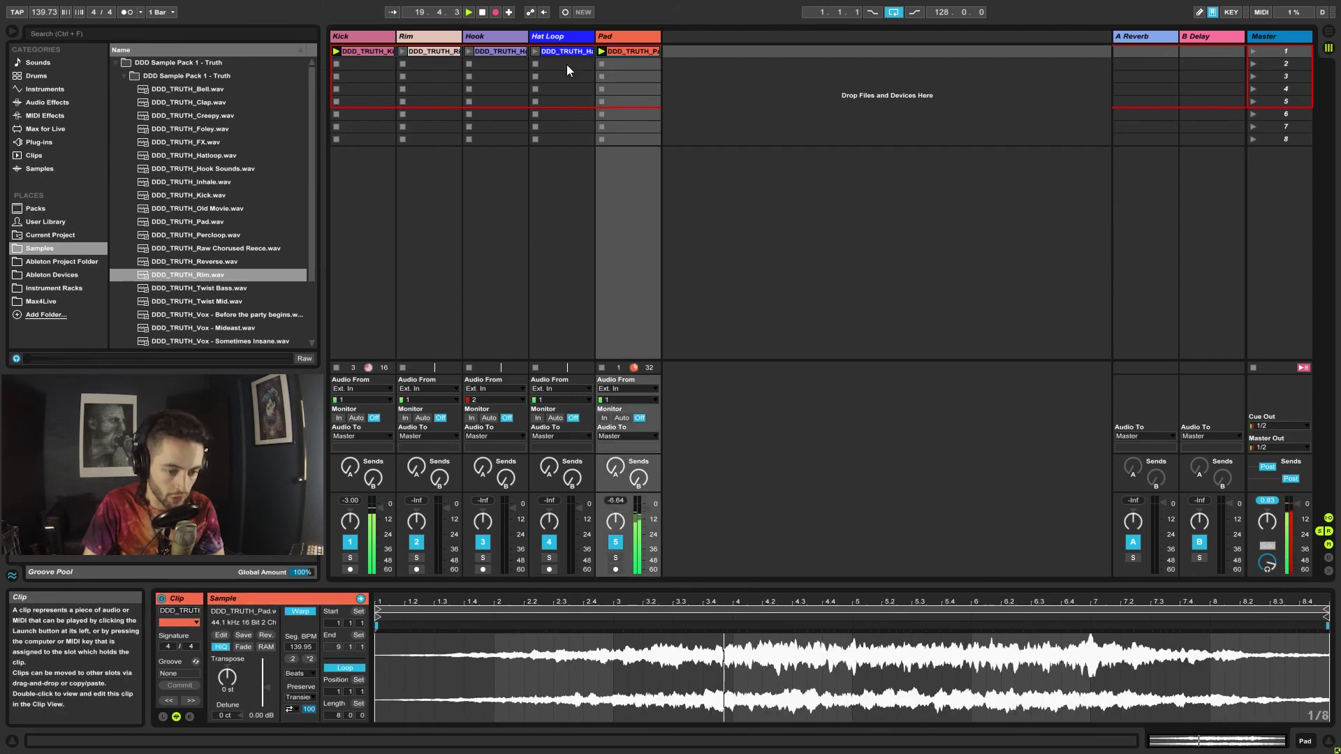
{"action": "left_click", "coordinate": [436, 51]}
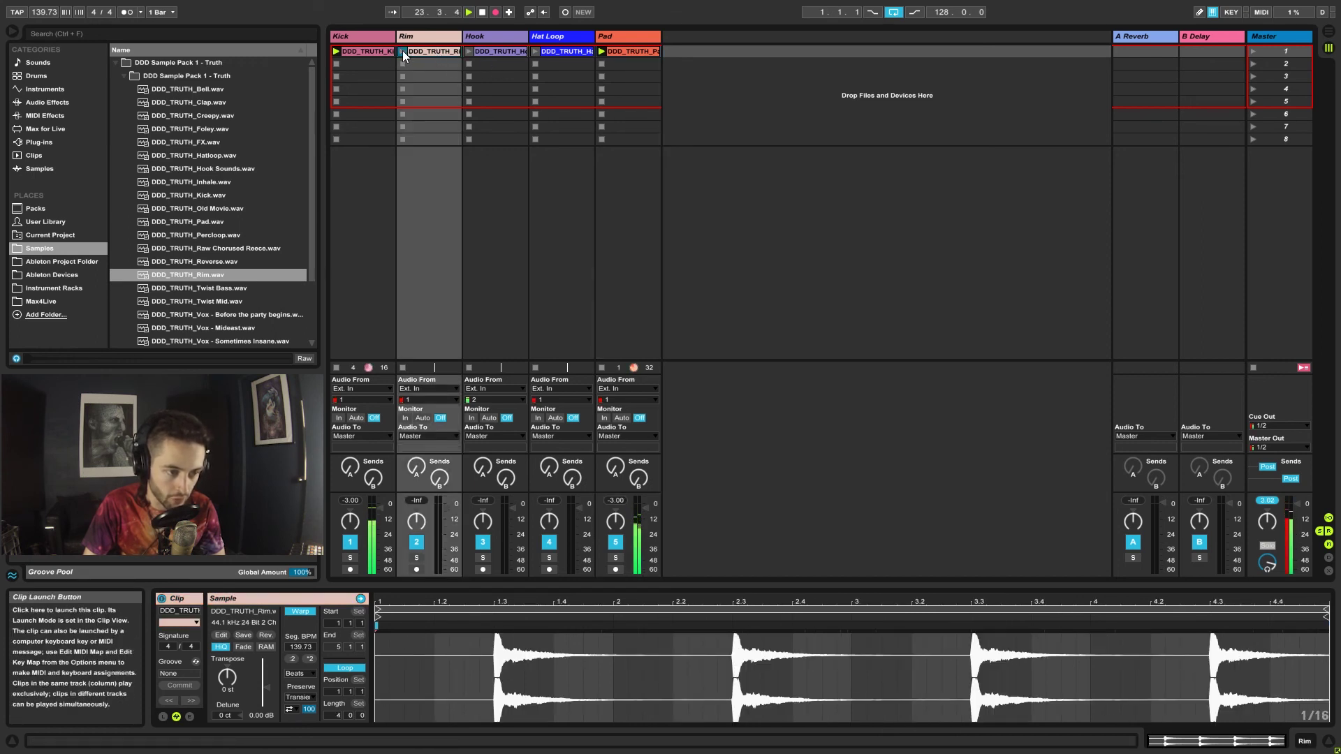
{"action": "left_click", "coordinate": [402, 51]}
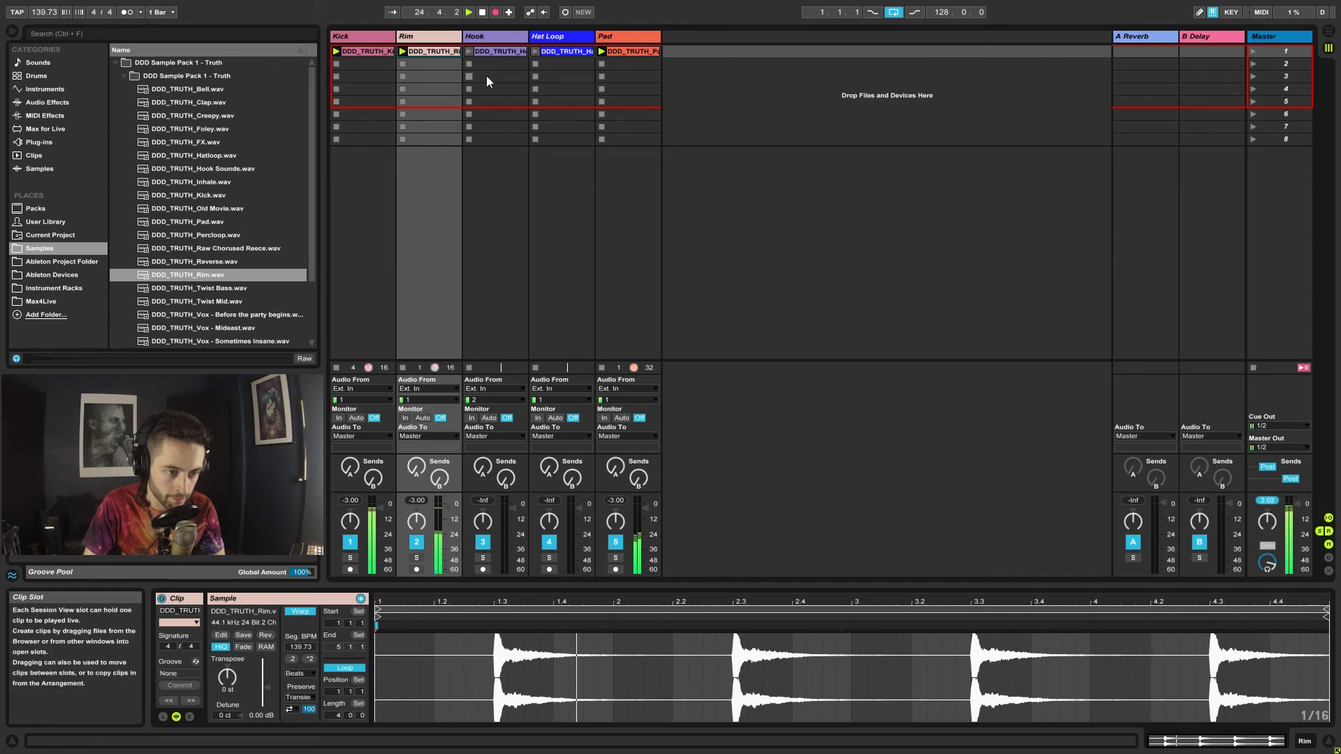
{"action": "left_click", "coordinate": [618, 52]}
{"action": "left_click", "coordinate": [367, 53]}
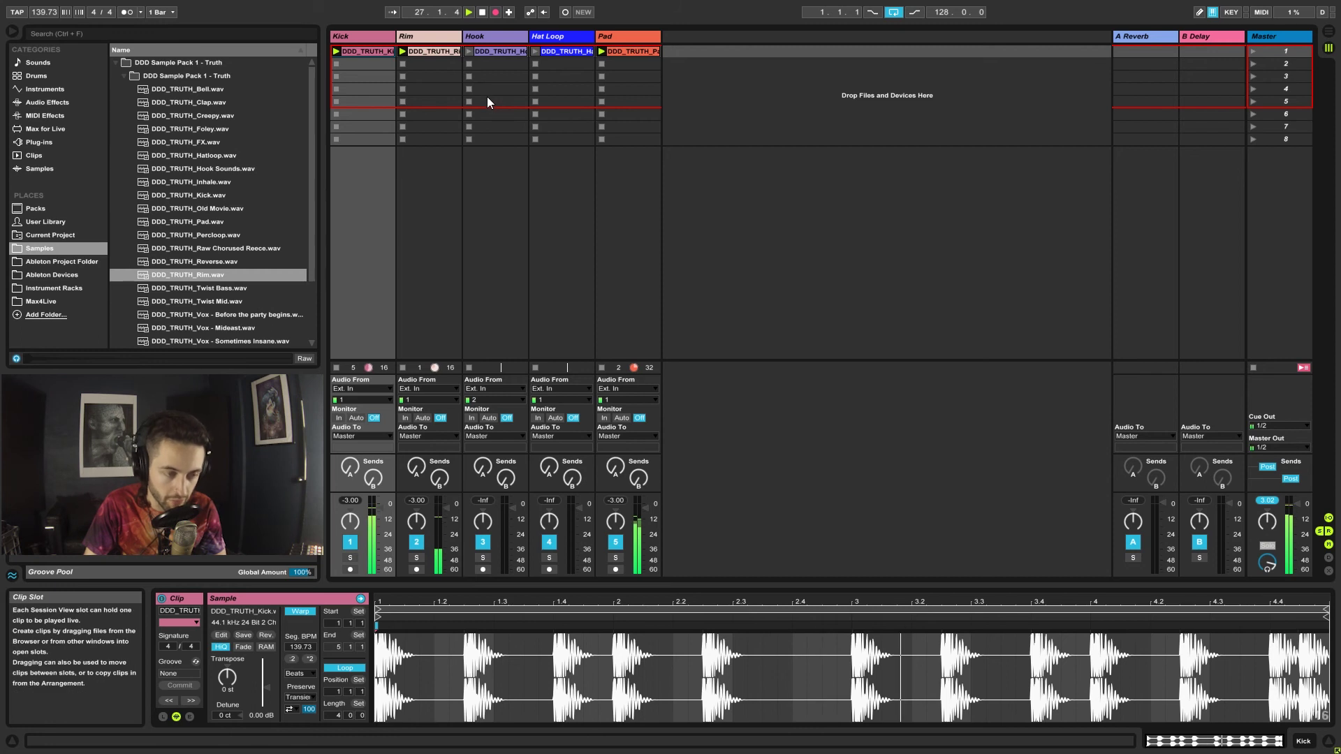
Step: Launch and stop the Hook clip, bring in the Hat Loop and the Hook again, and end the performance by stopping all clips
{"action": "left_click", "coordinate": [469, 51]}
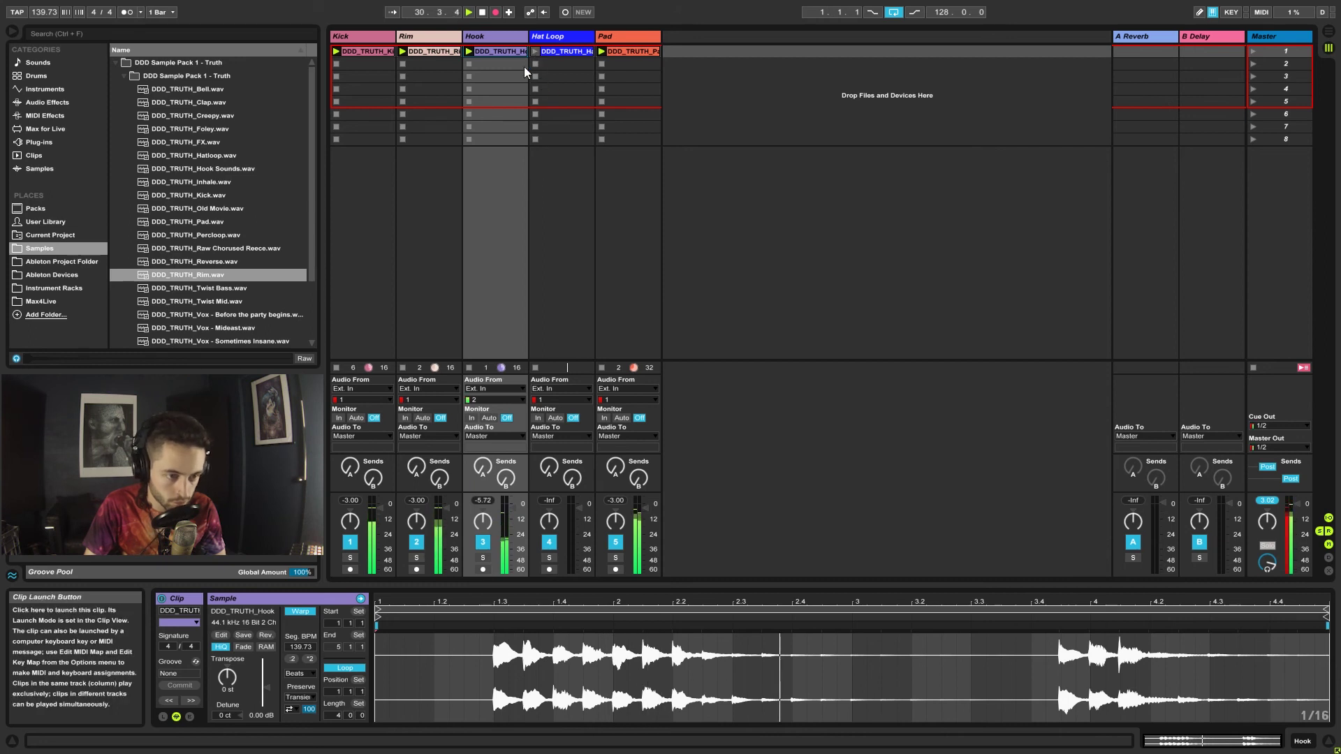
{"action": "left_click", "coordinate": [469, 65]}
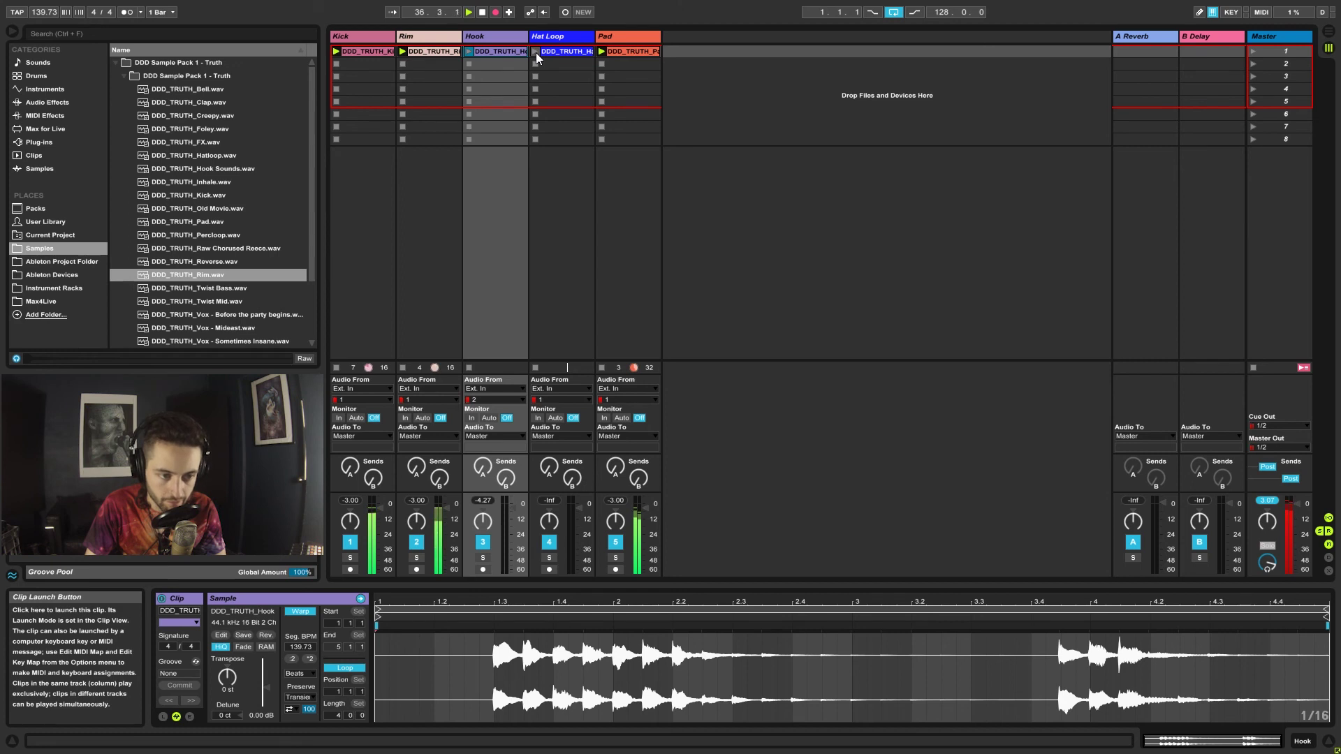
{"action": "left_click", "coordinate": [535, 52]}
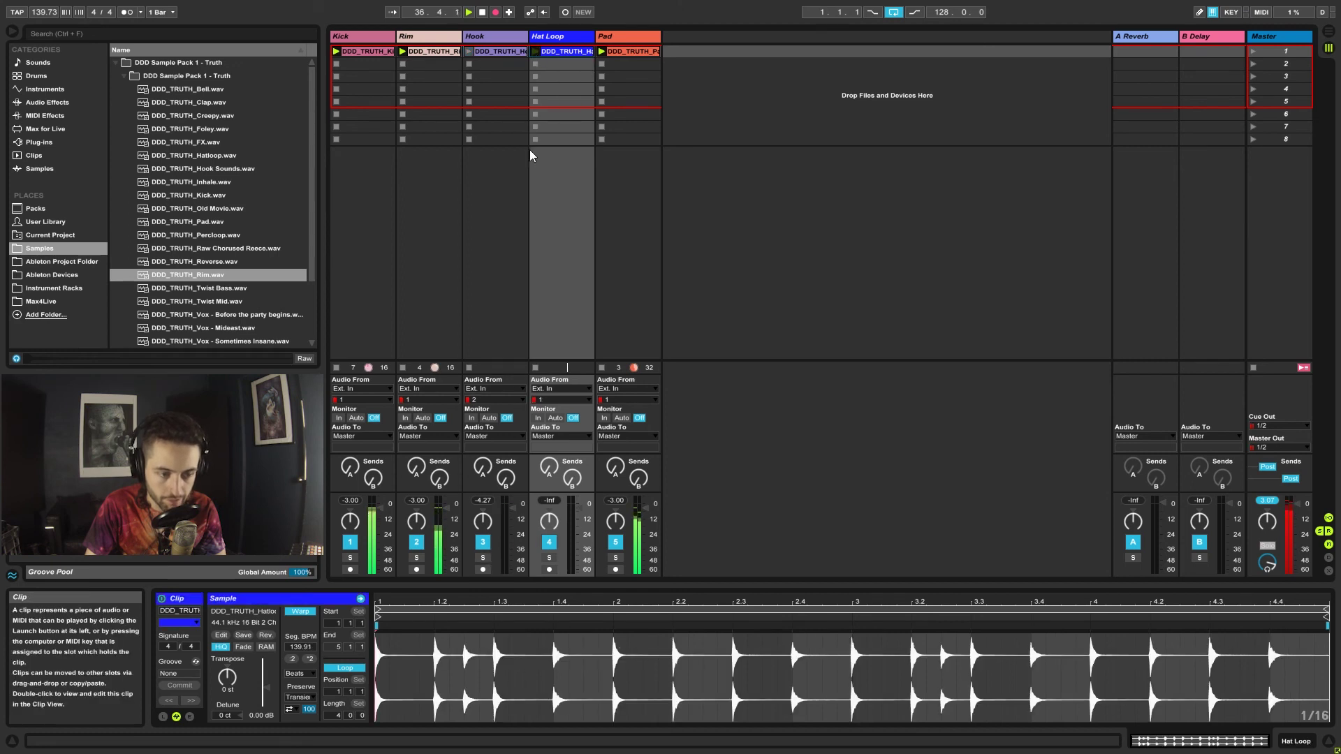
{"action": "left_click", "coordinate": [471, 52]}
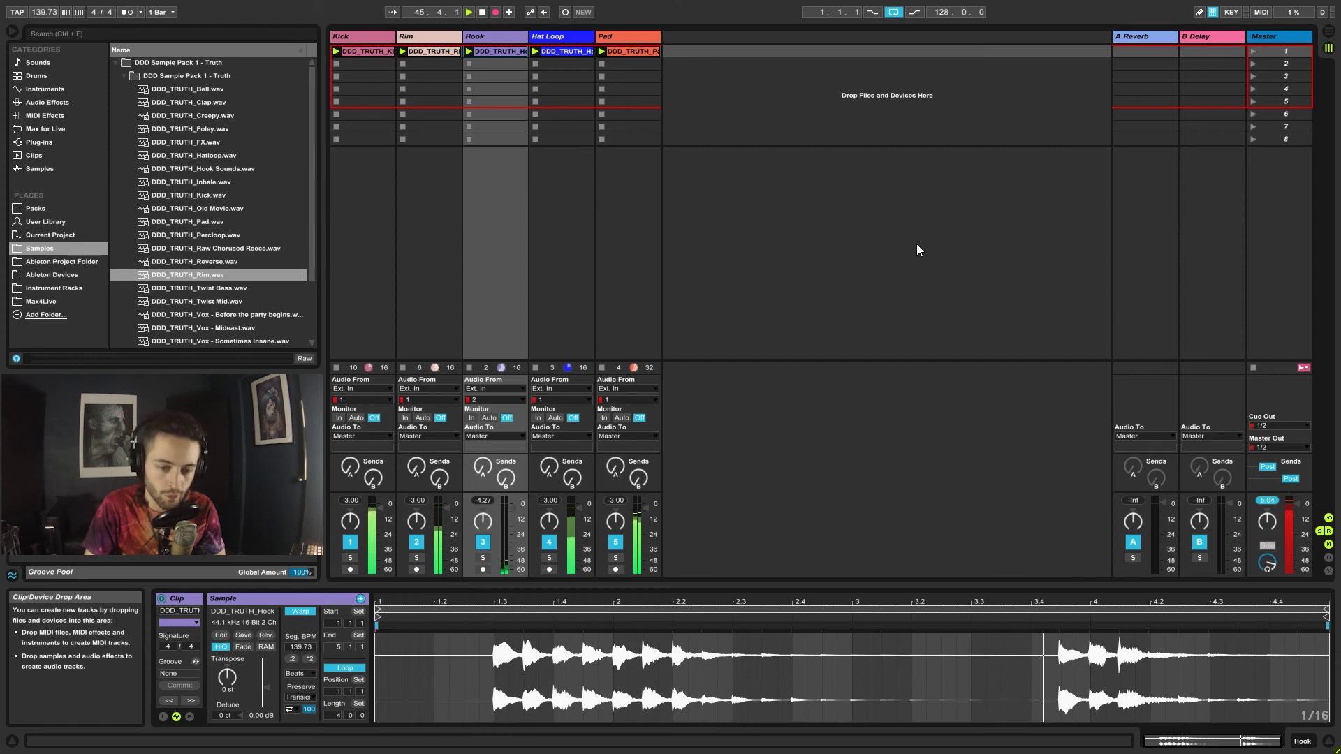
{"action": "left_click", "coordinate": [1254, 367]}
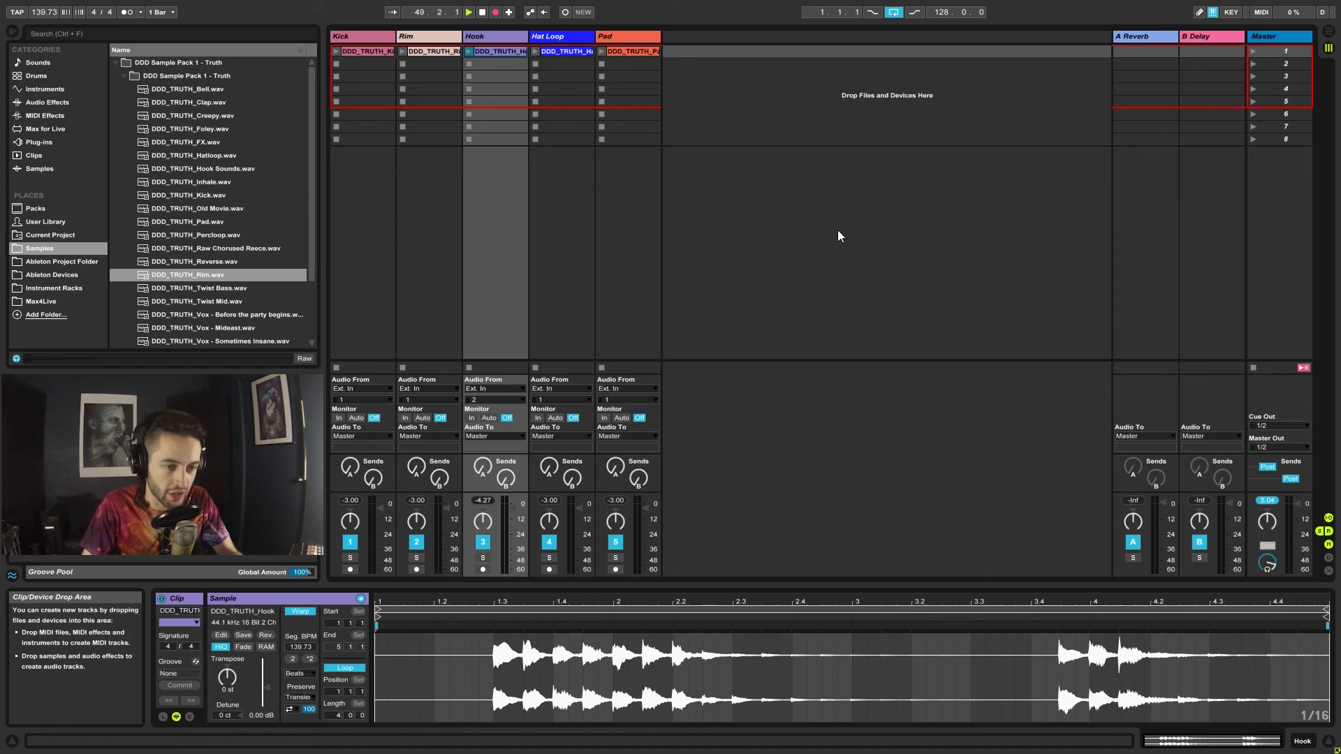
Step: Open the recorded clips in Arrangement View and try to play them from bar 9
{"action": "key", "text": "Tab"}
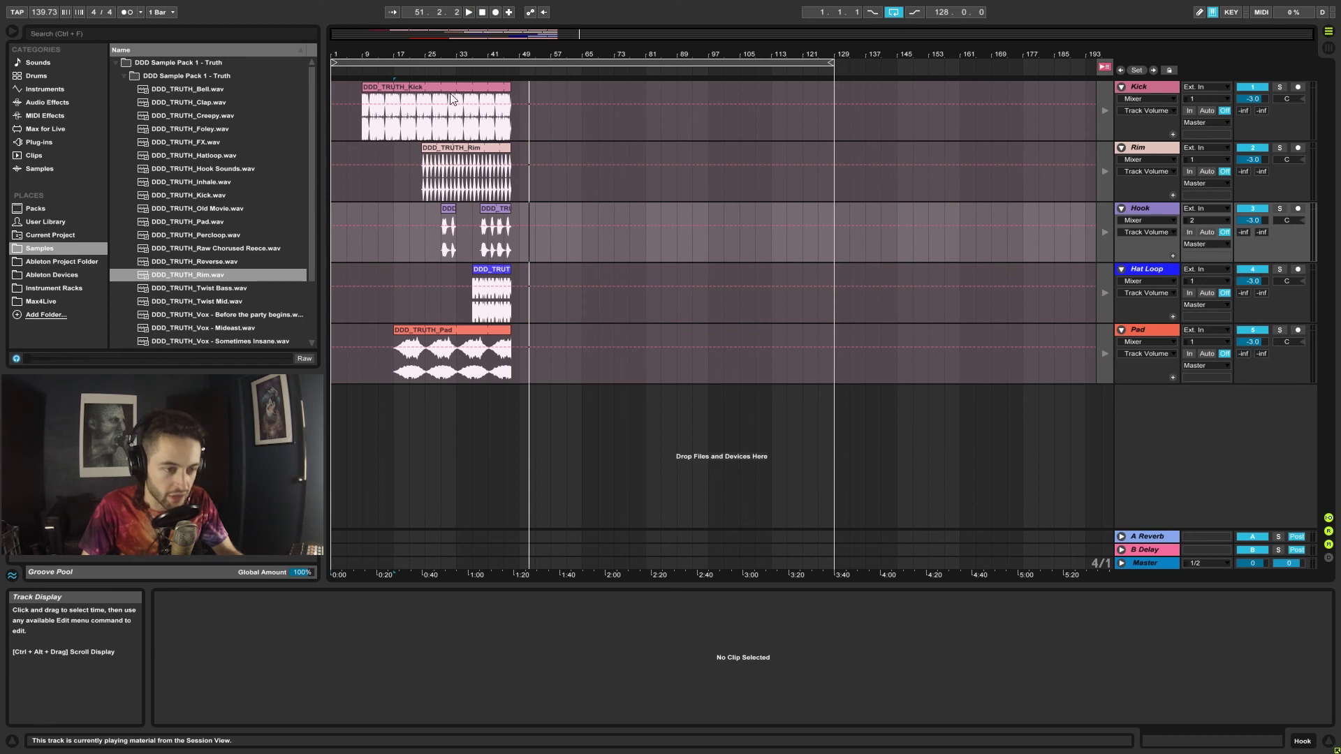
{"action": "left_click_drag", "start_coordinate": [393, 53], "coordinate": [395, 55]}
{"action": "left_click", "coordinate": [401, 157]}
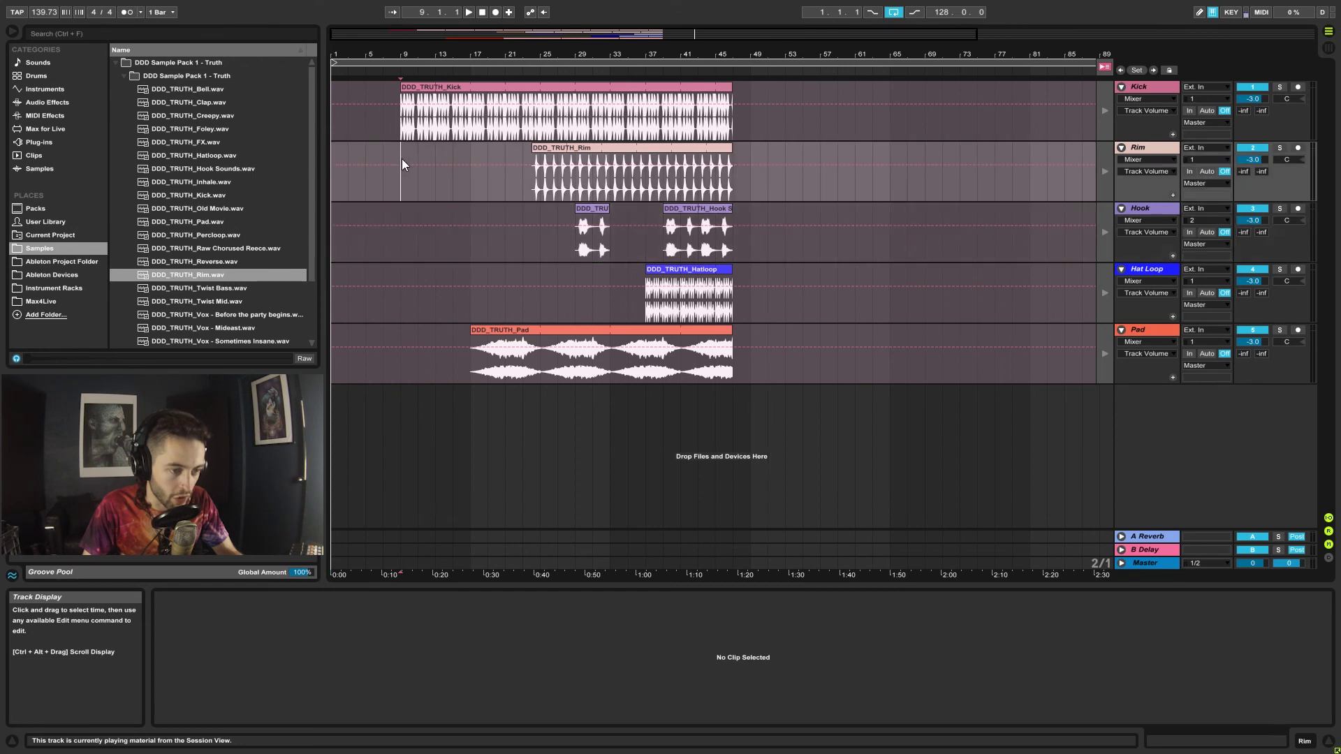
{"action": "key", "text": "space"}
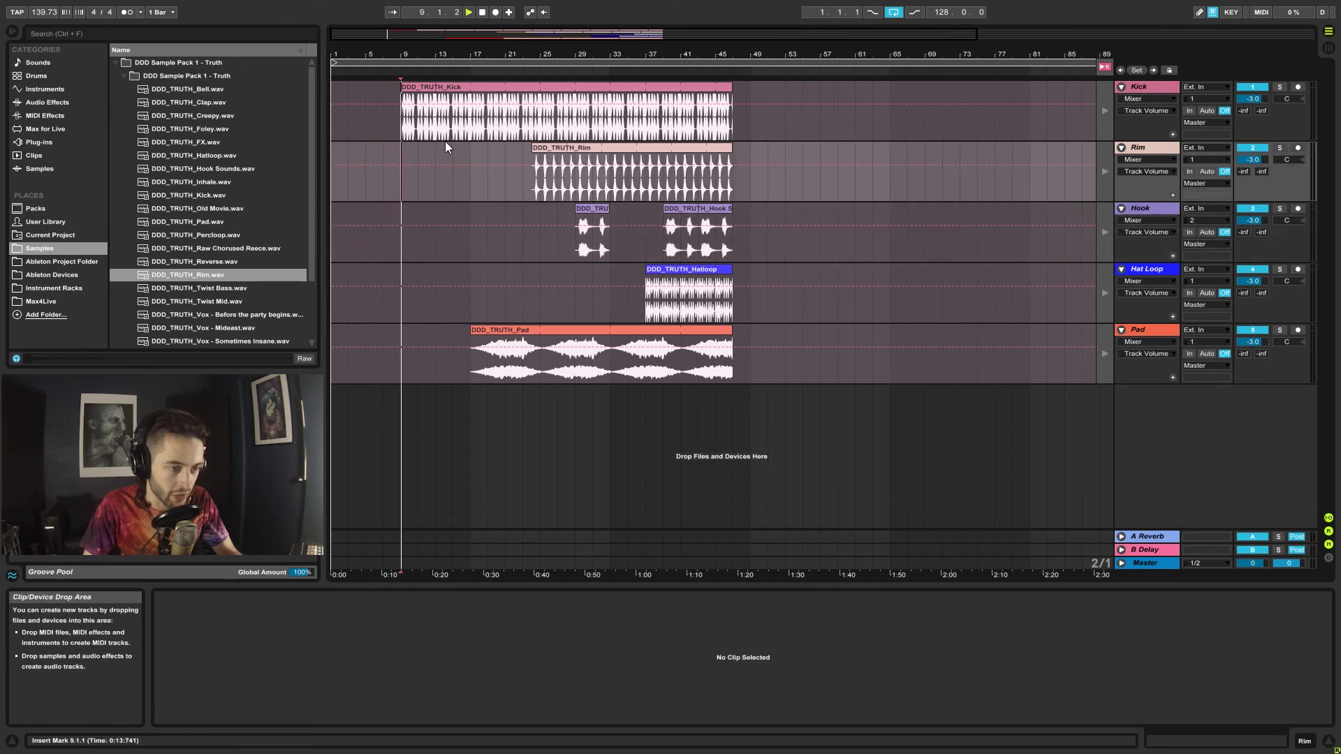
Step: Check the clips in Session View, return all tracks to arrangement playback, and play the recording from bar 9
{"action": "left_click", "coordinate": [1106, 67]}
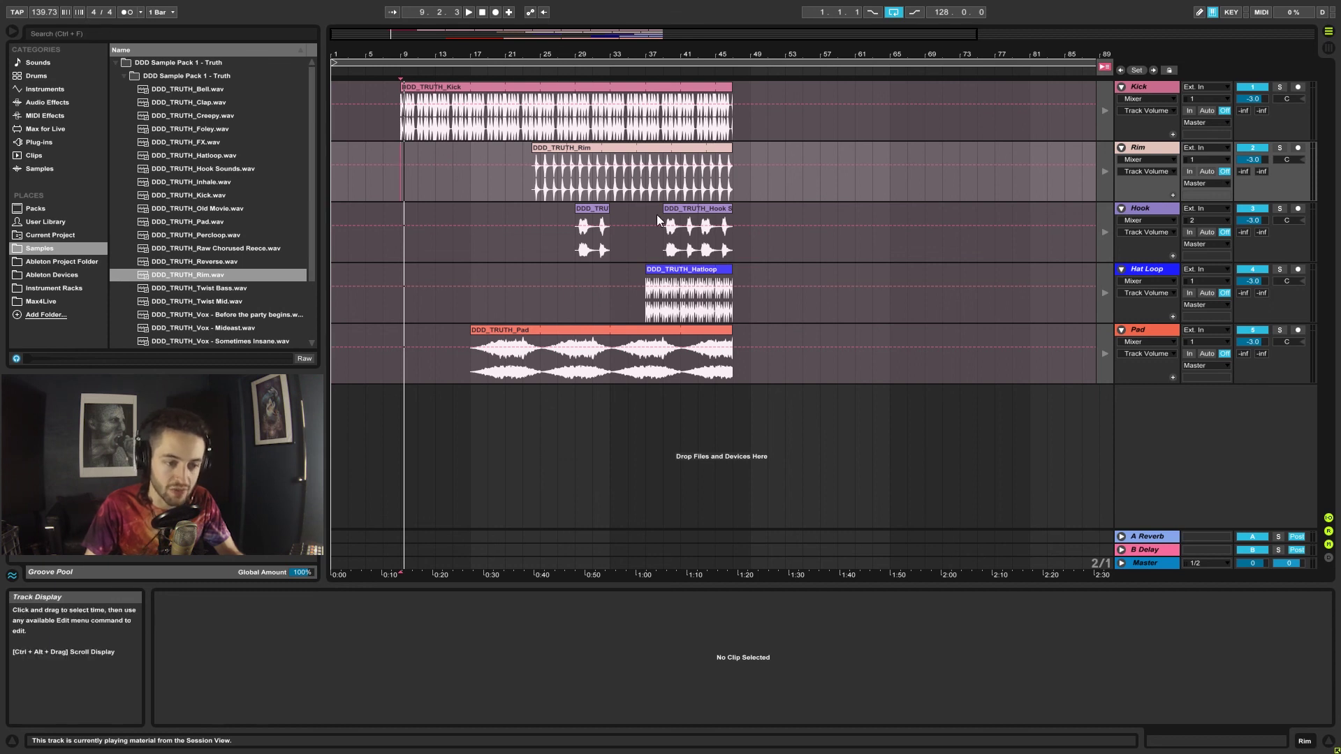
{"action": "key", "text": "Tab"}
{"action": "left_click", "coordinate": [482, 53]}
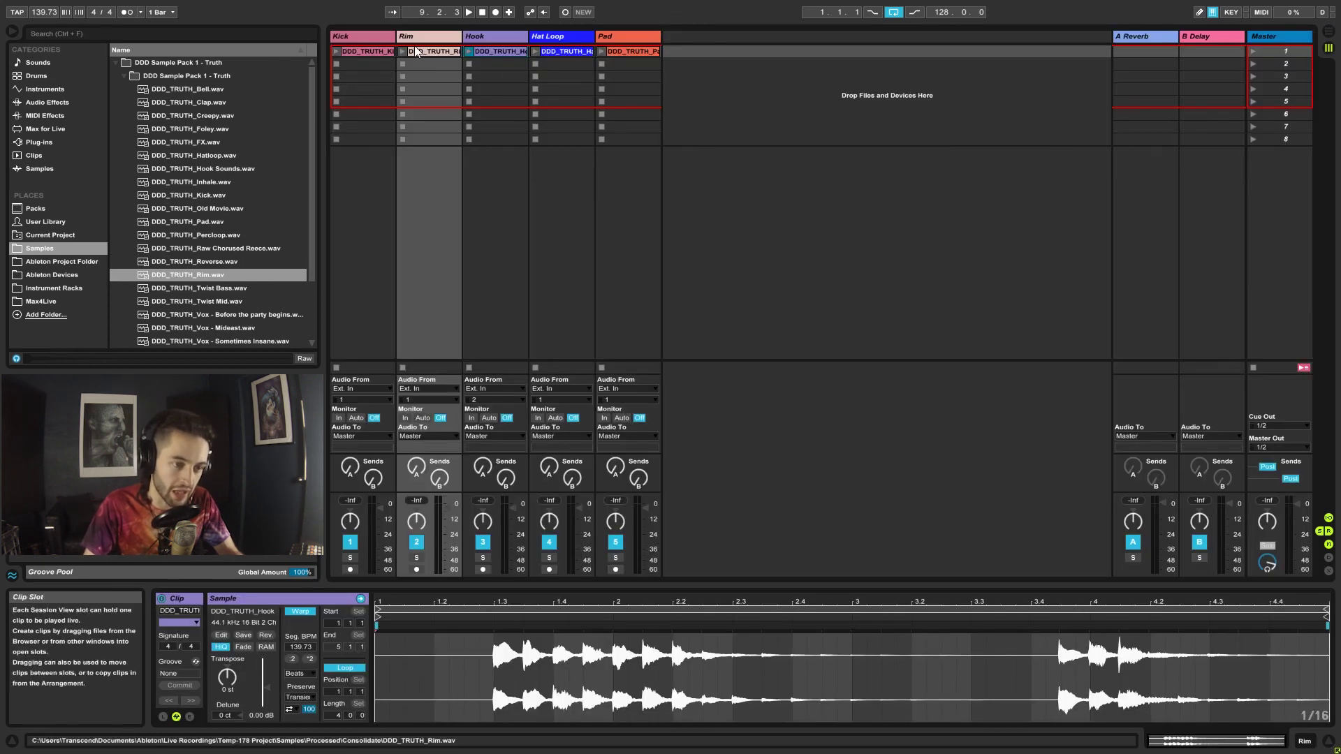
{"action": "key", "text": "Tab"}
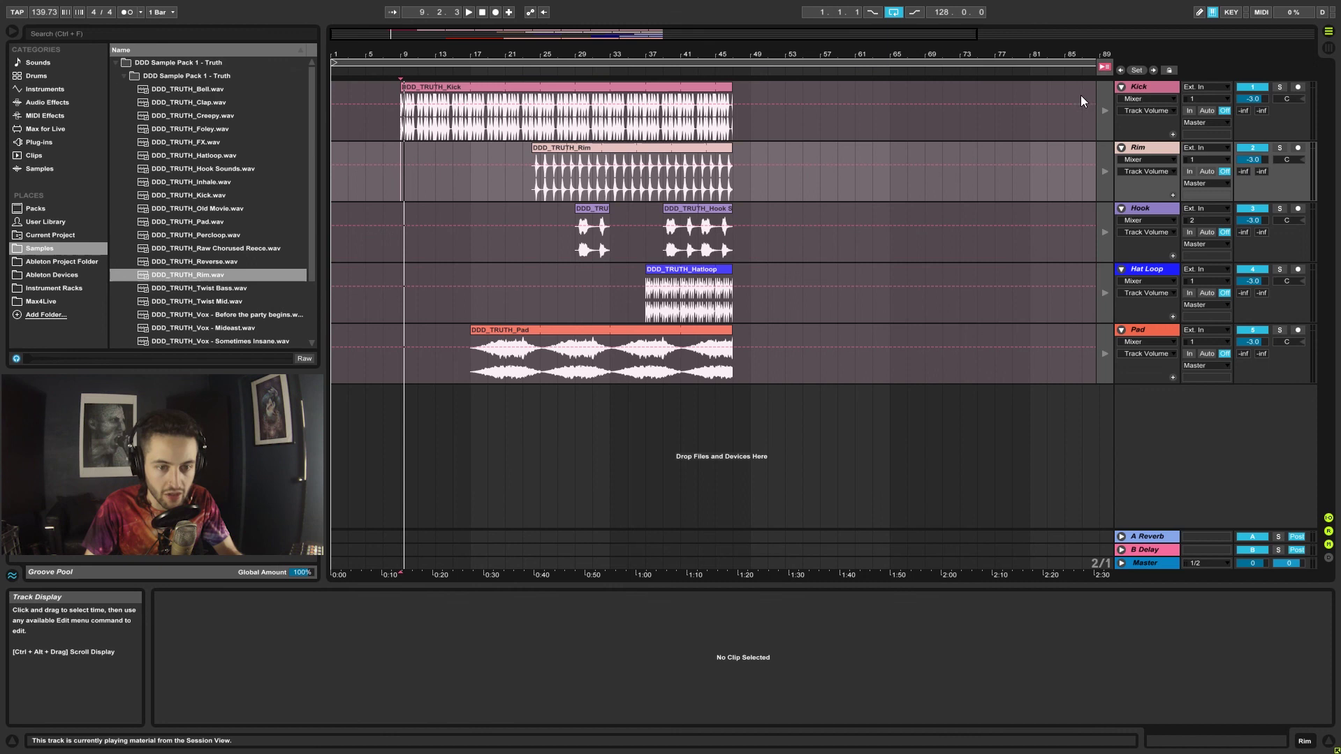
{"action": "left_click", "coordinate": [1106, 69]}
{"action": "left_click", "coordinate": [404, 194]}
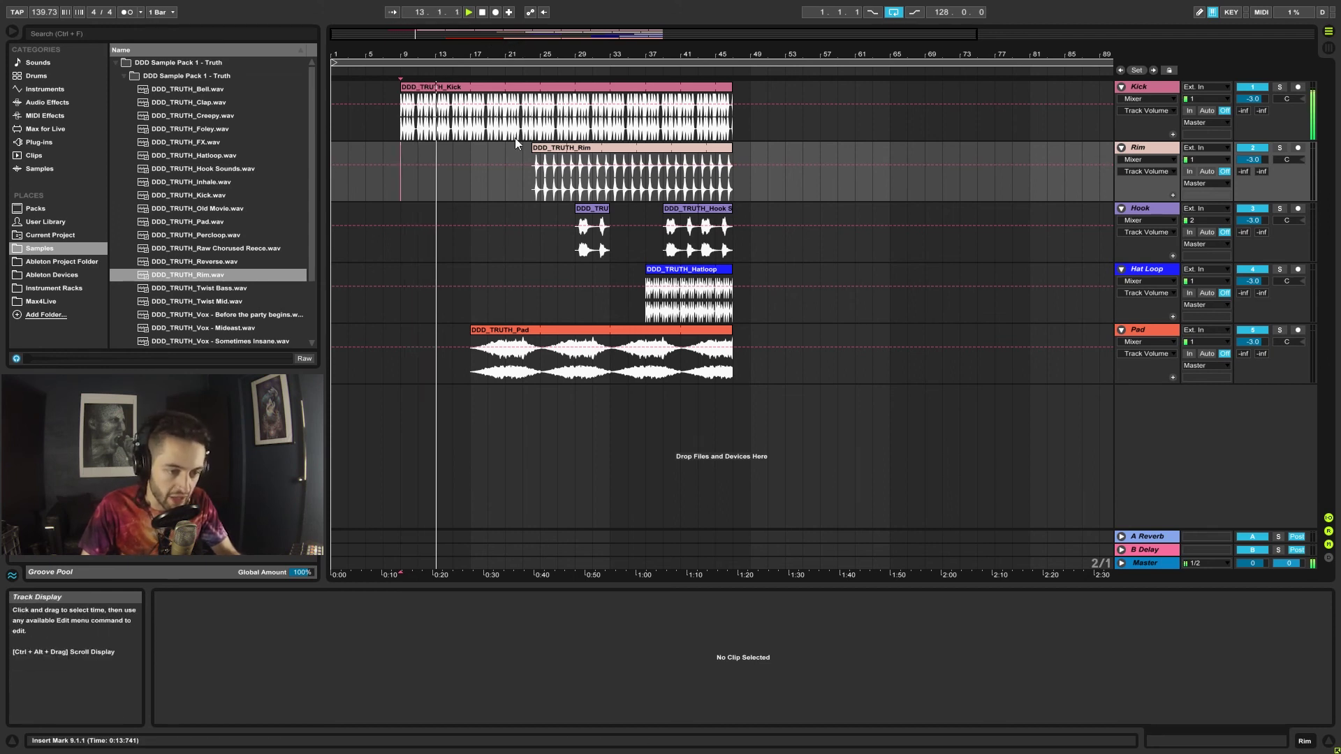
Step: Mark out the eight-bar sections on the Rim track from bar 9 to 17 and from bar 17 to 25
{"action": "left_click_drag", "start_coordinate": [515, 54], "coordinate": [558, 87]}
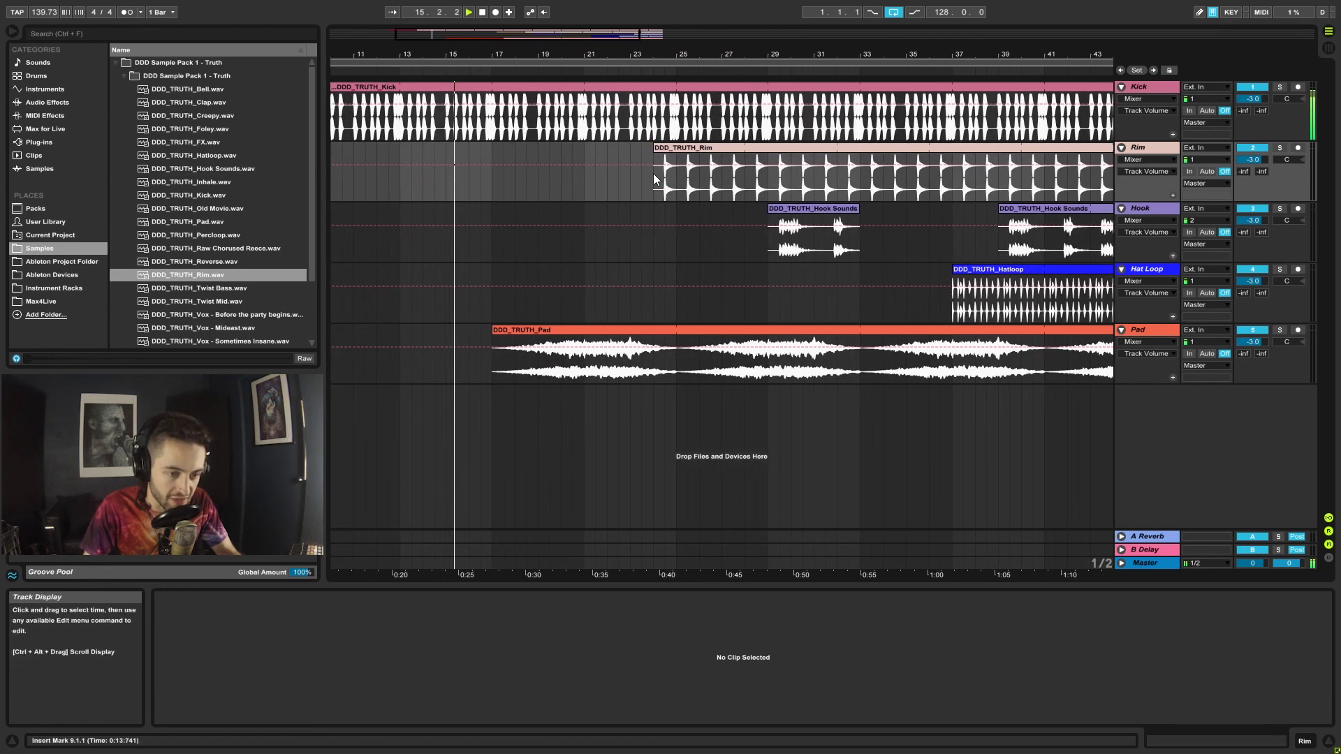
{"action": "left_click_drag", "start_coordinate": [482, 56], "coordinate": [572, 53]}
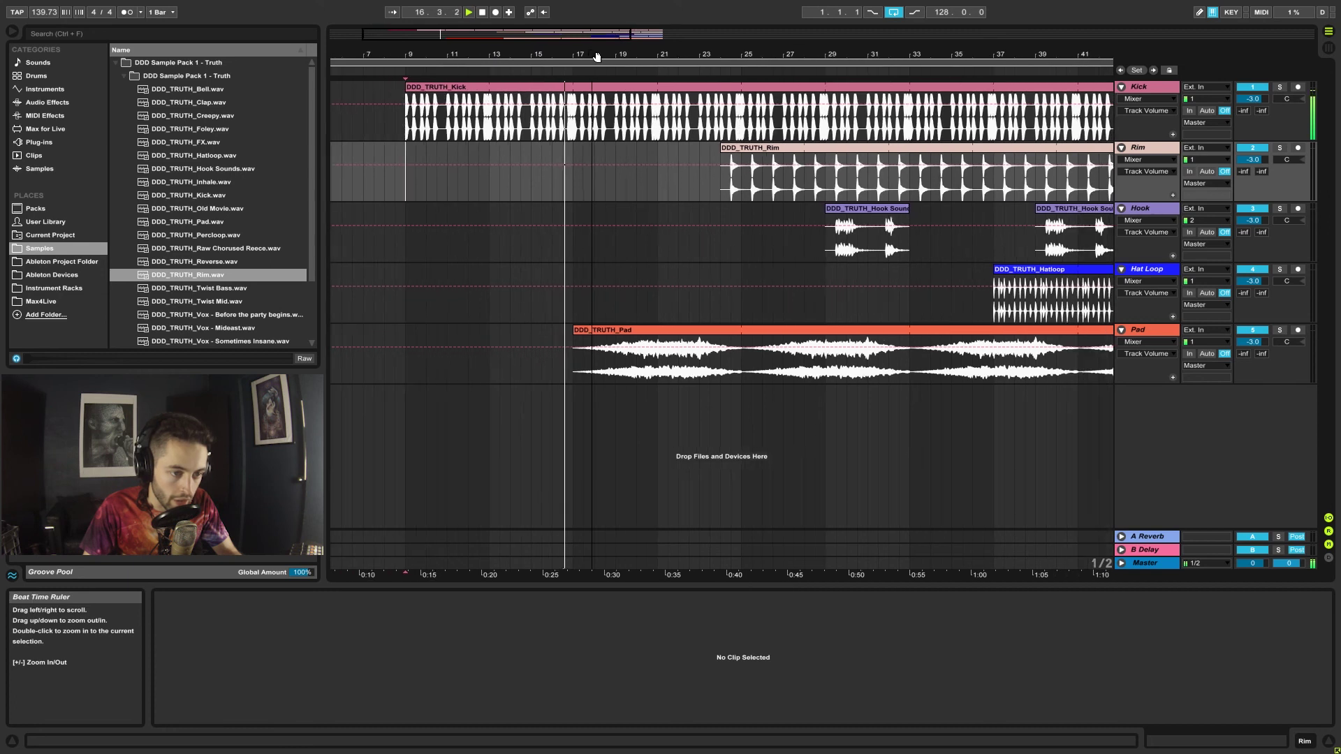
{"action": "left_click_drag", "start_coordinate": [412, 187], "coordinate": [564, 183]}
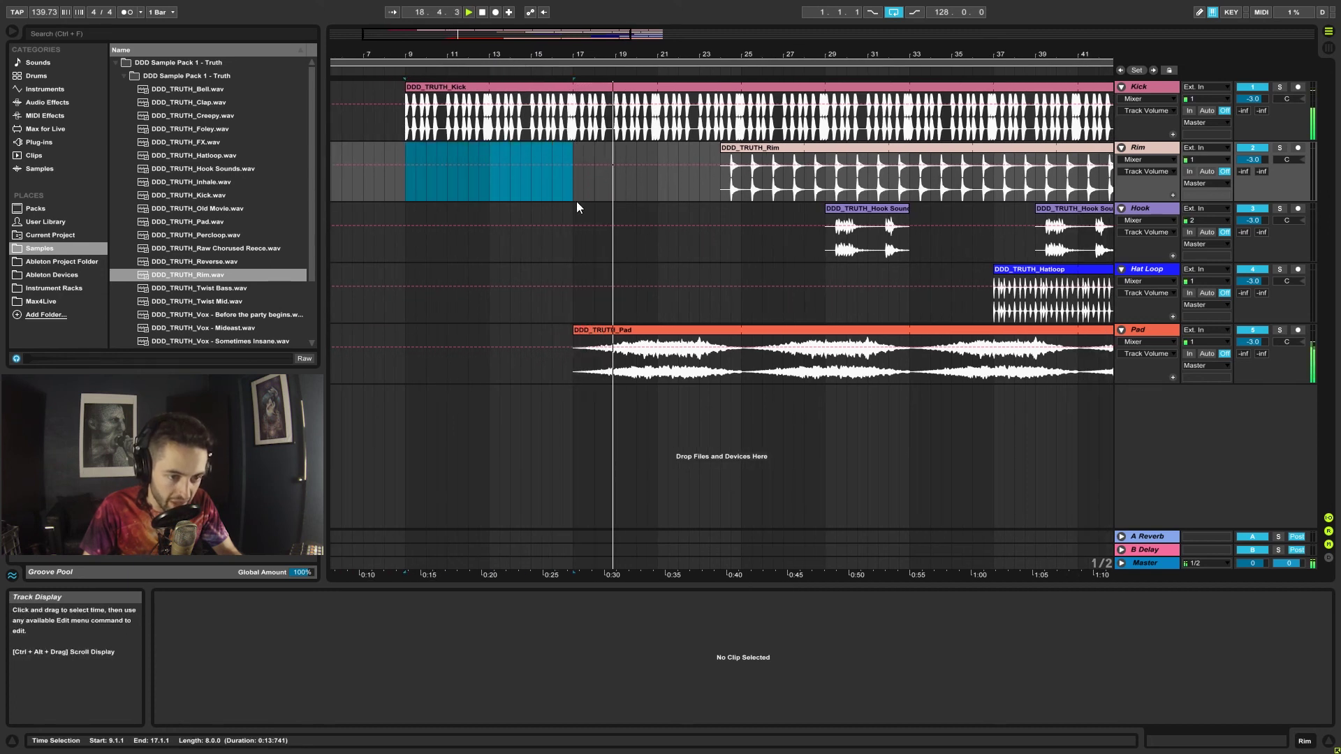
{"action": "left_click_drag", "start_coordinate": [573, 190], "coordinate": [723, 173]}
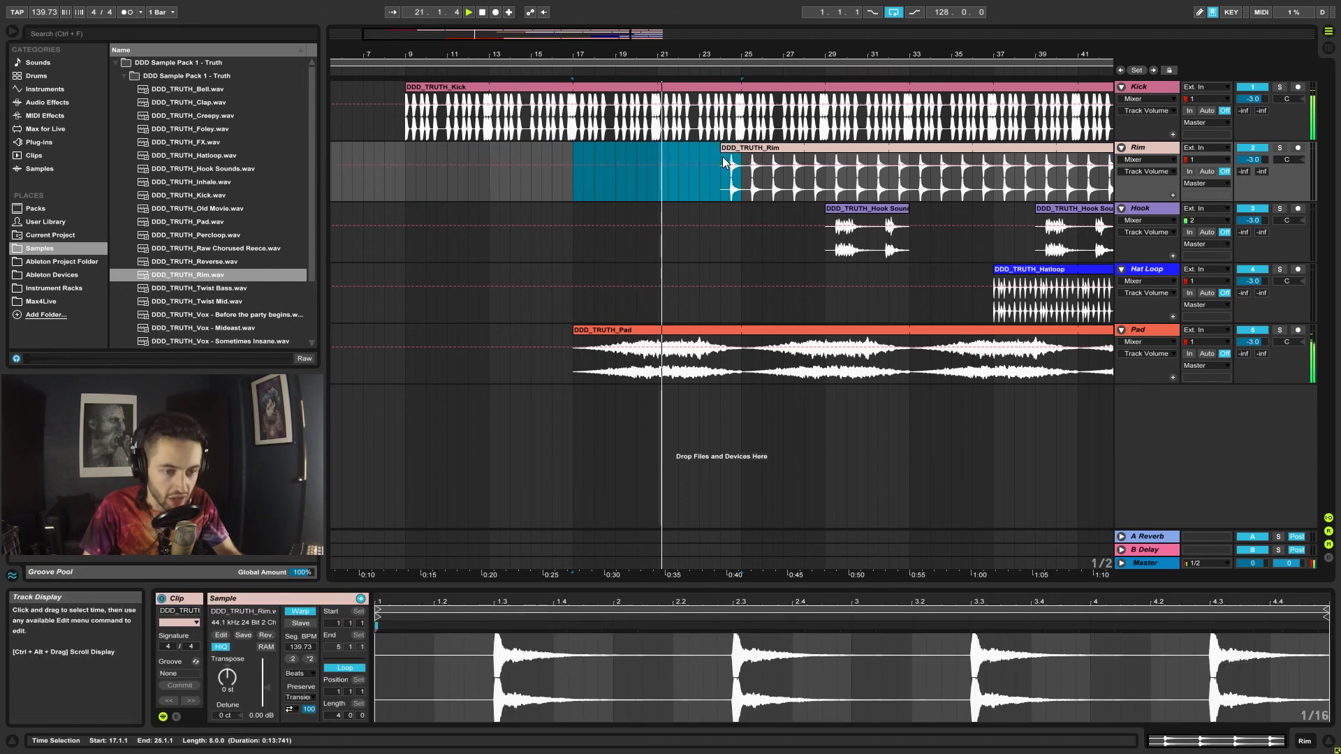
Step: Trim the start of the recorded Rim clip to bar 25
{"action": "left_click", "coordinate": [712, 154]}
{"action": "left_click", "coordinate": [721, 152]}
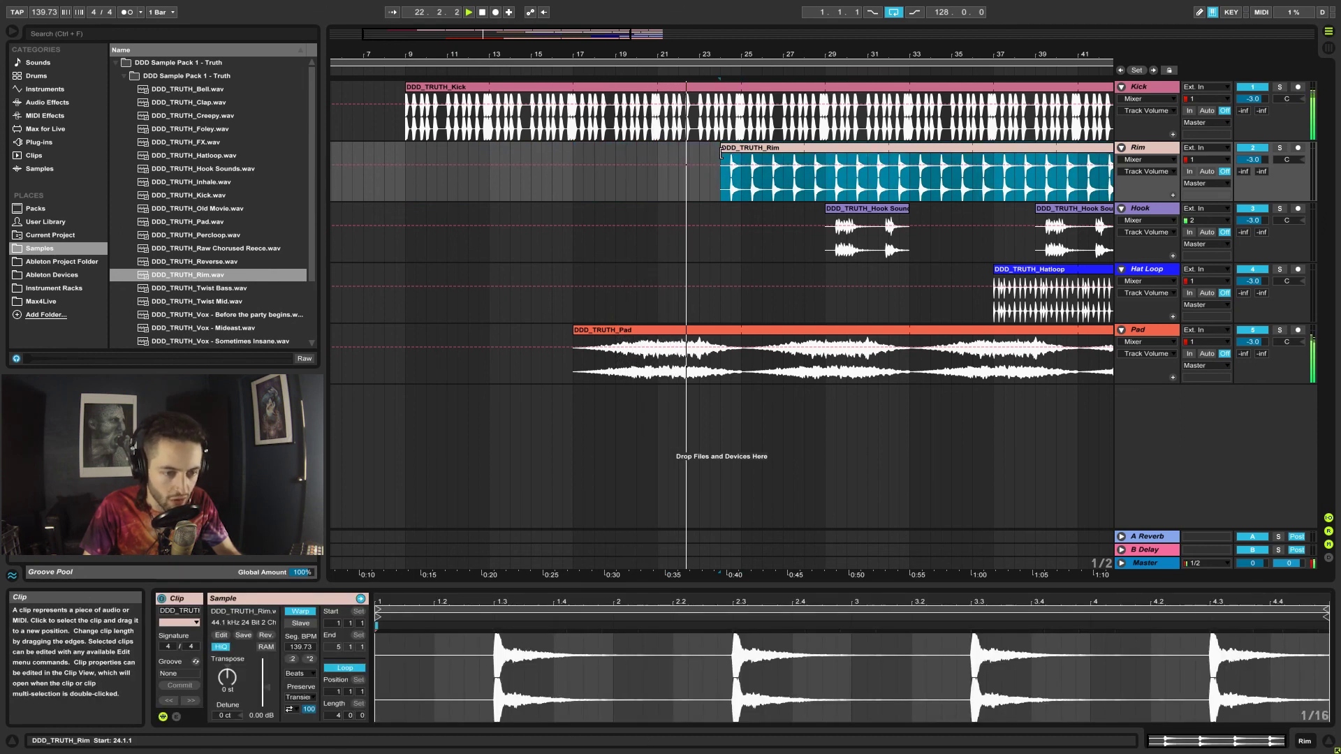
{"action": "left_click_drag", "start_coordinate": [722, 153], "coordinate": [735, 153]}
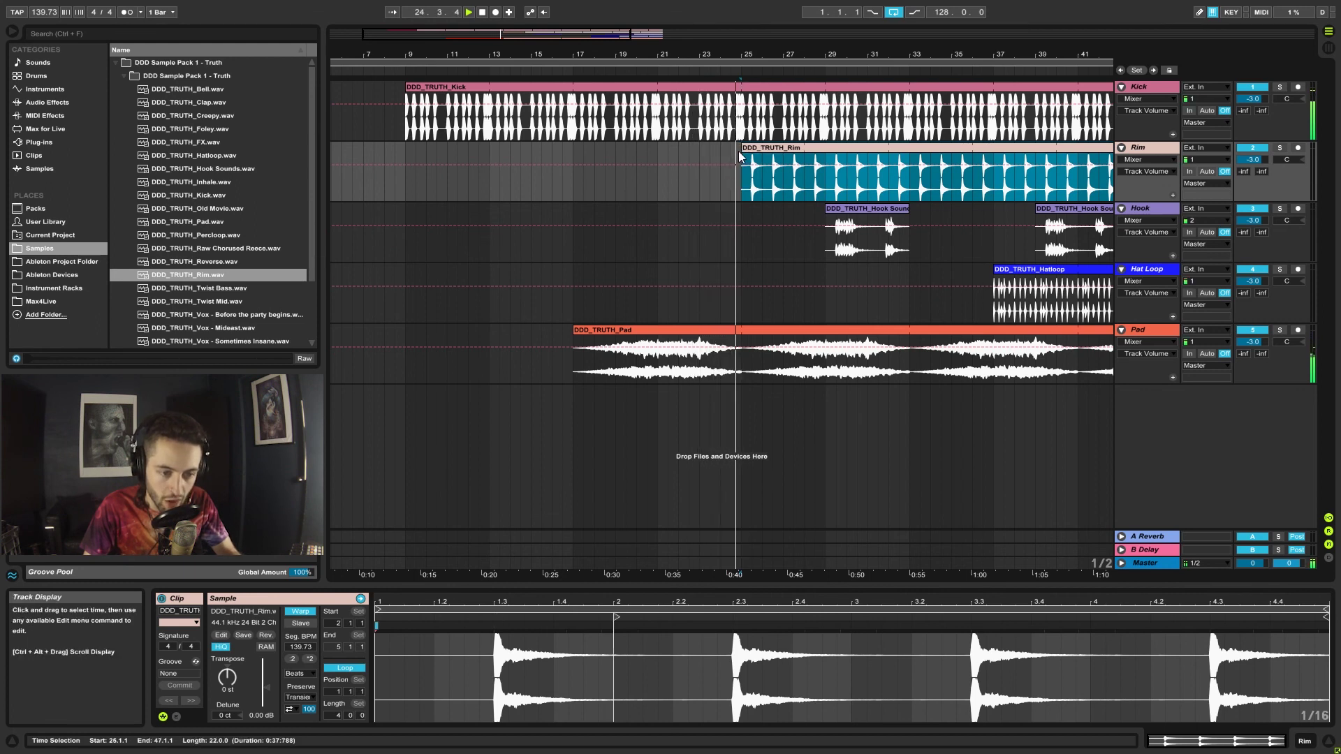
Step: Shorten the first recorded Hook clip to end at 31.3.1 and compare the arrangement with Session View
{"action": "left_click_drag", "start_coordinate": [748, 56], "coordinate": [580, 64]}
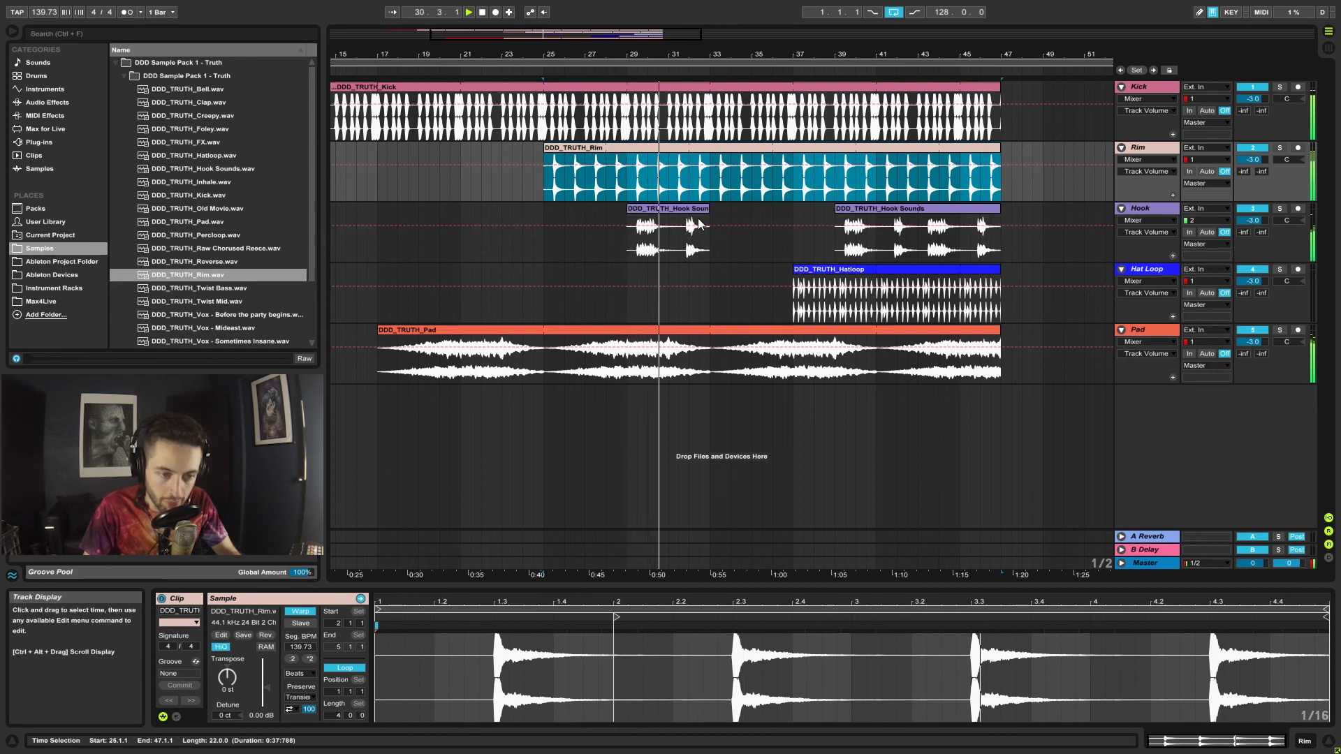
{"action": "left_click_drag", "start_coordinate": [709, 208], "coordinate": [681, 216]}
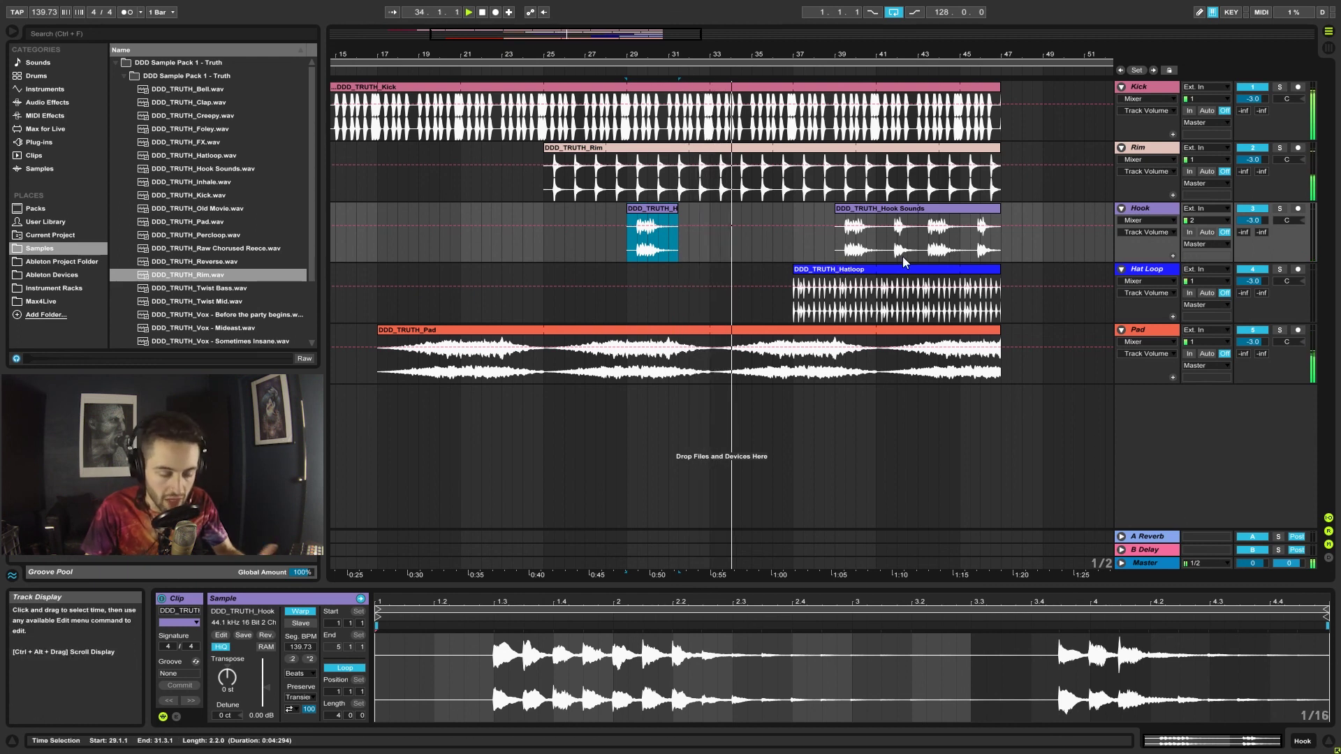
{"action": "key", "text": "minus"}
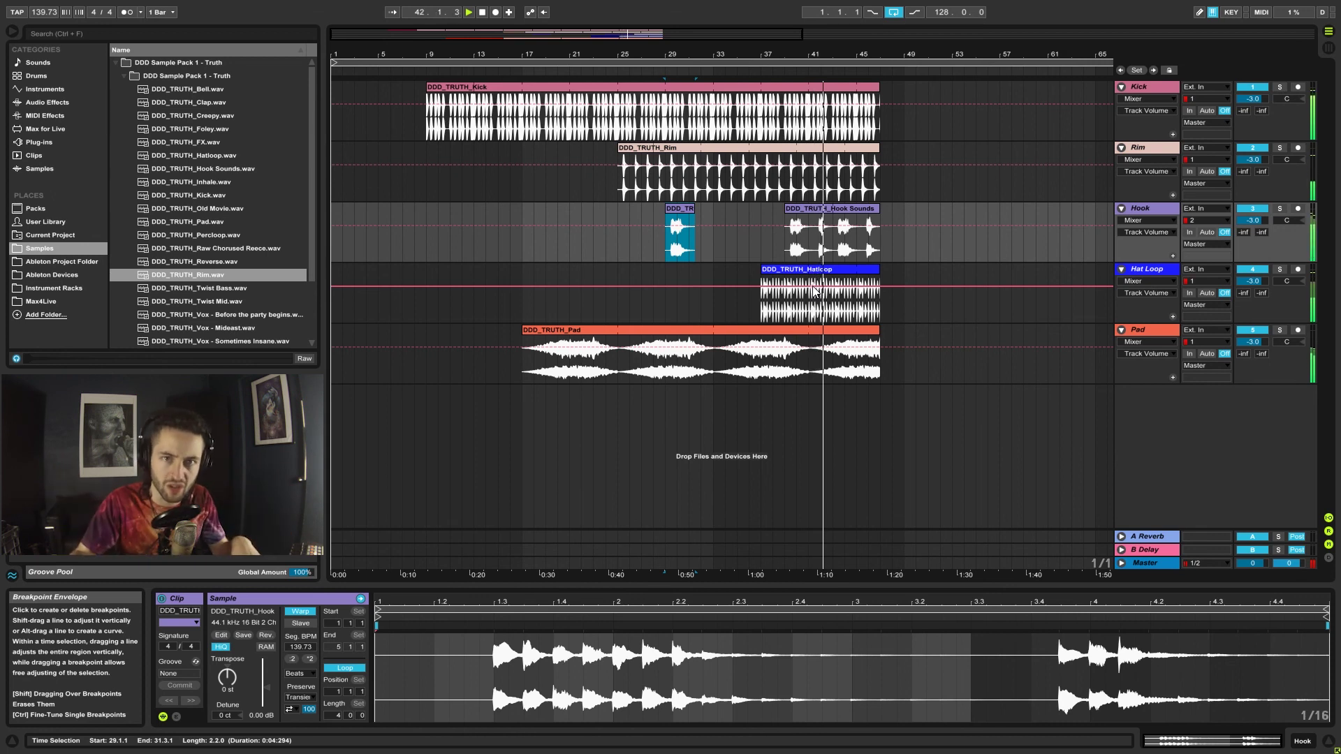
{"action": "key", "text": "Tab"}
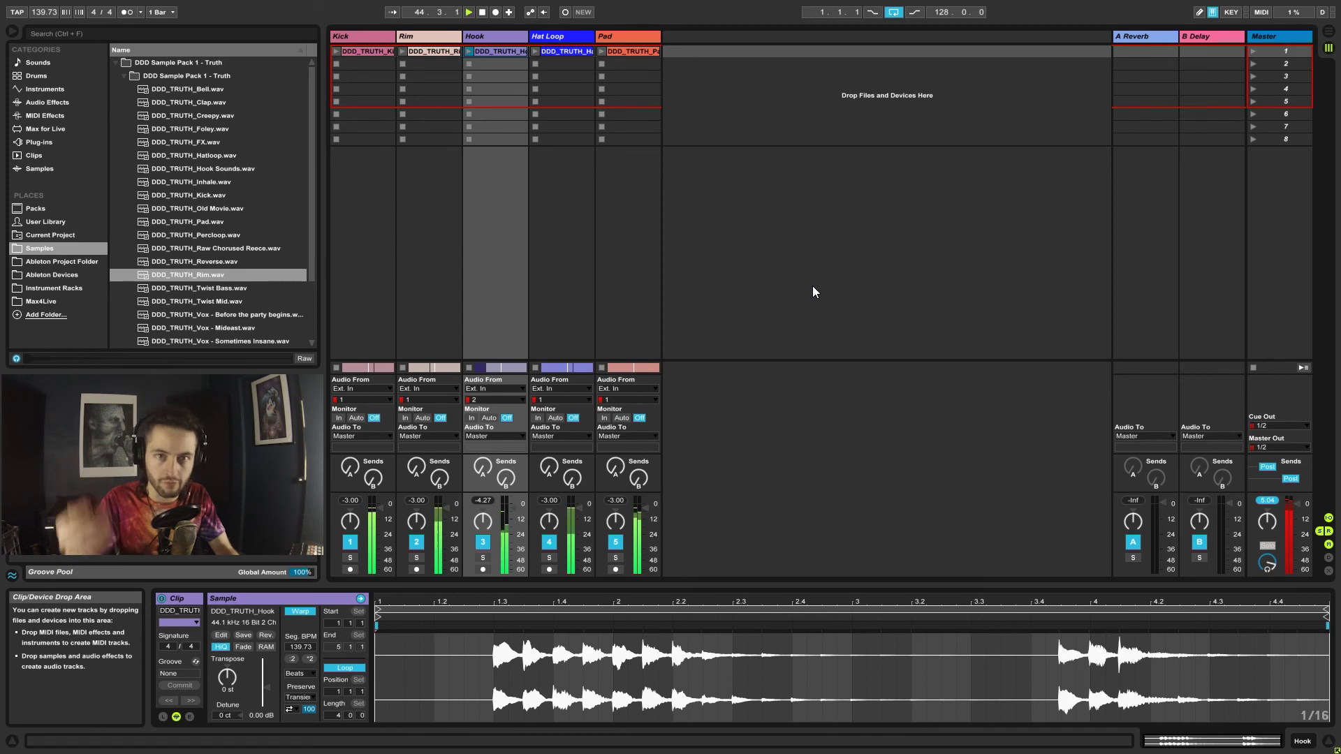
{"action": "key", "text": "Tab"}
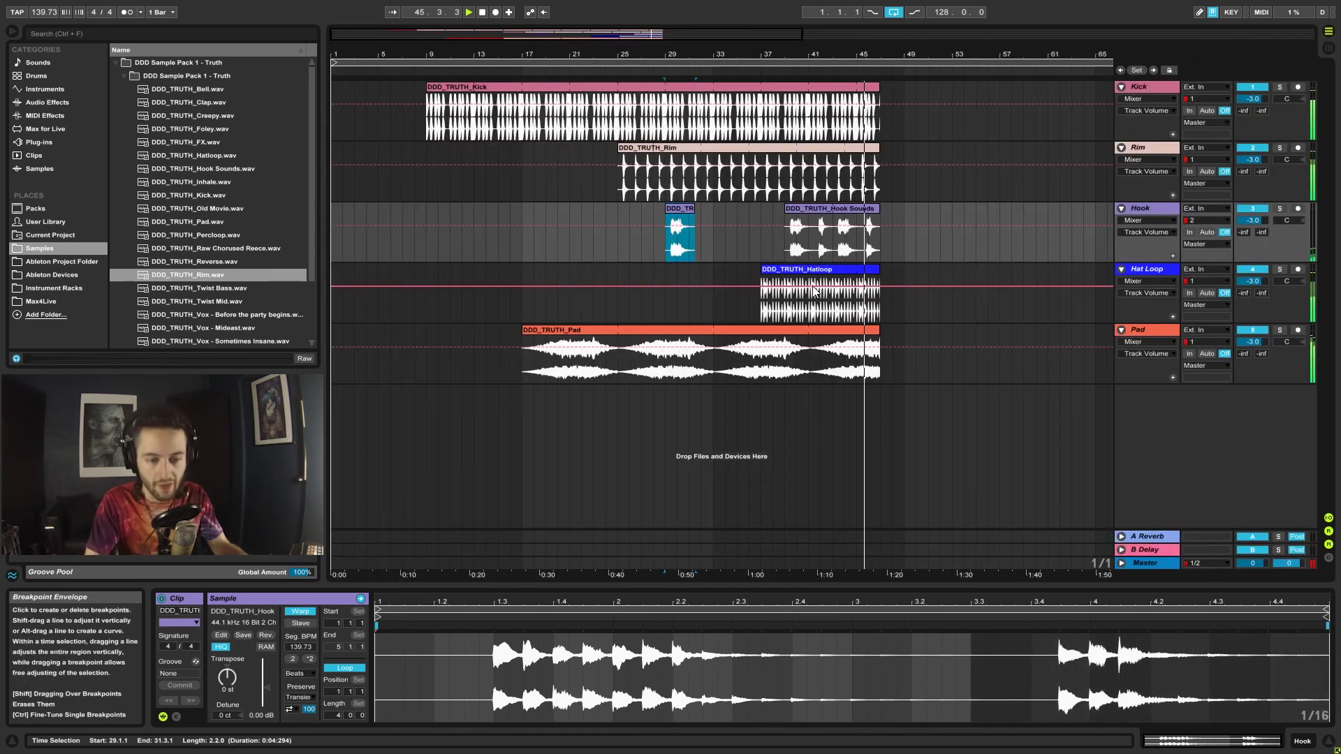